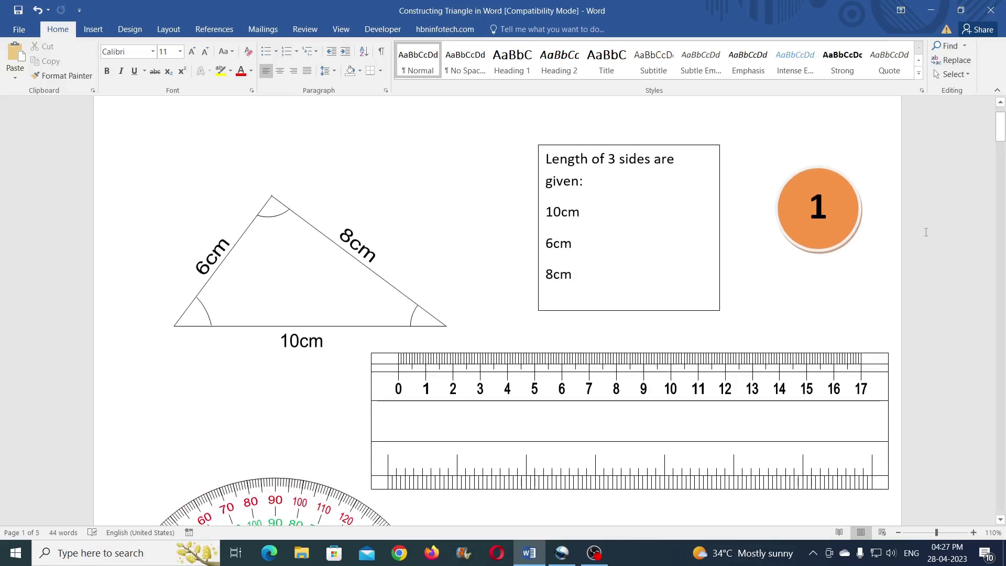
Review the three triangle construction cases in the document, including each one's given side lengths and angles
scroll(926, 233, "down", 3)
scroll(926, 232, "up", 3)
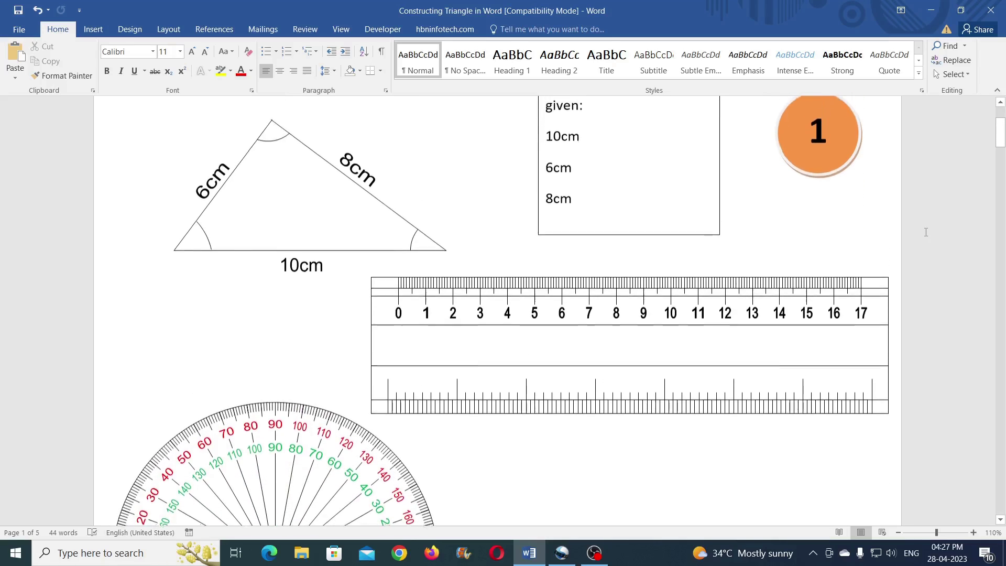
scroll(926, 232, "up", 1)
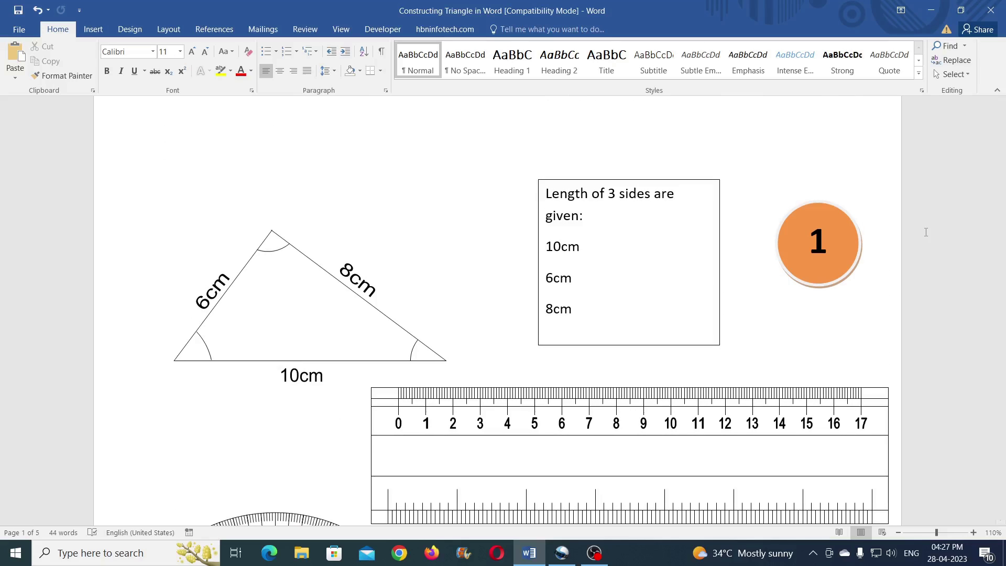
scroll(926, 232, "down", 2)
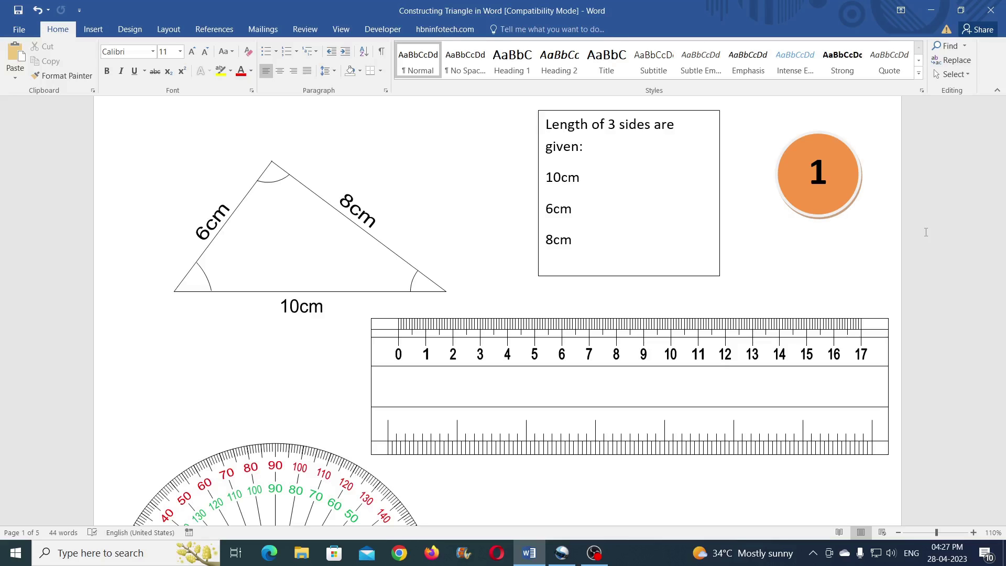
scroll(926, 232, "down", 15)
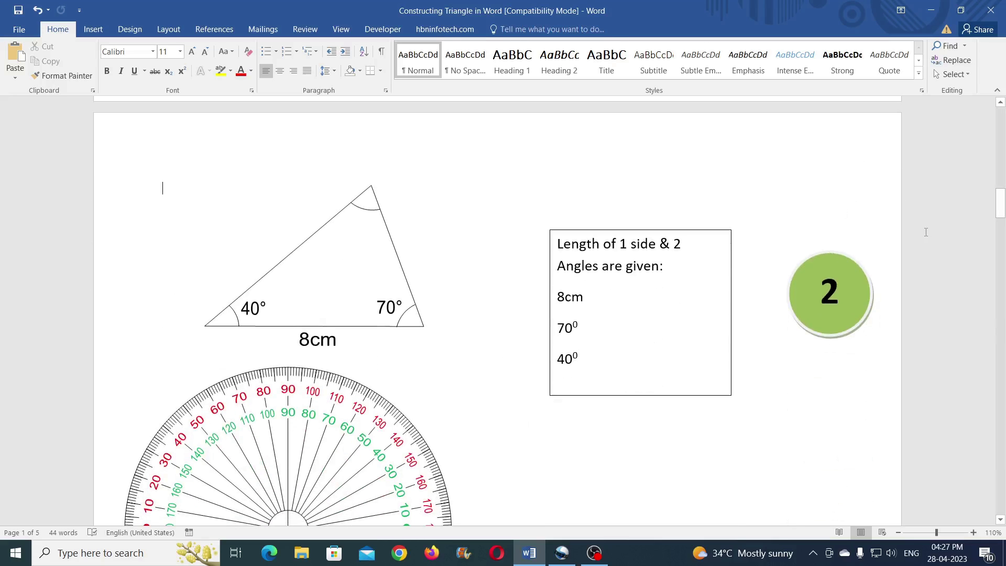
scroll(925, 237, "down", 5)
scroll(924, 237, "up", 3)
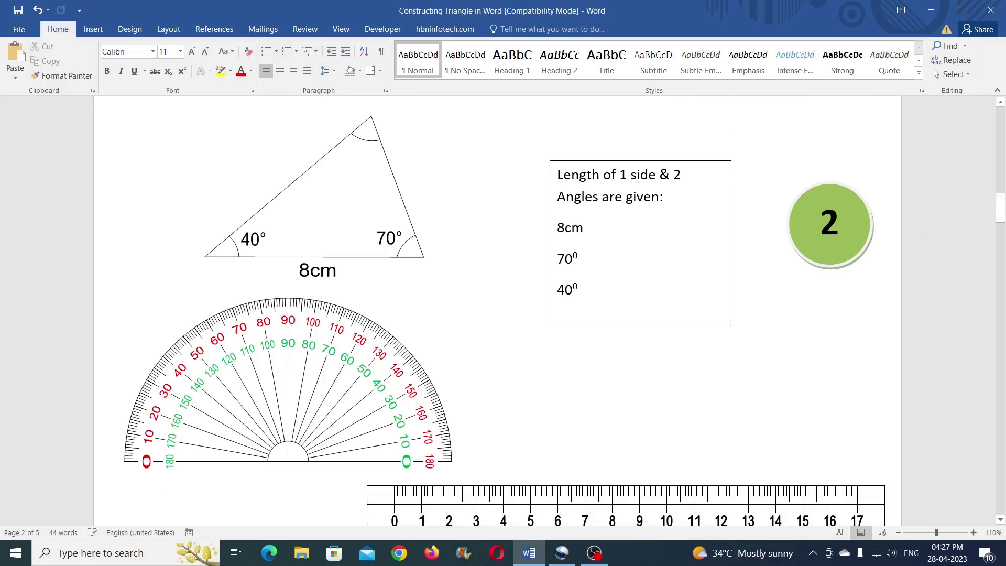
scroll(924, 237, "down", 15)
scroll(924, 237, "down", 5)
scroll(924, 236, "up", 3)
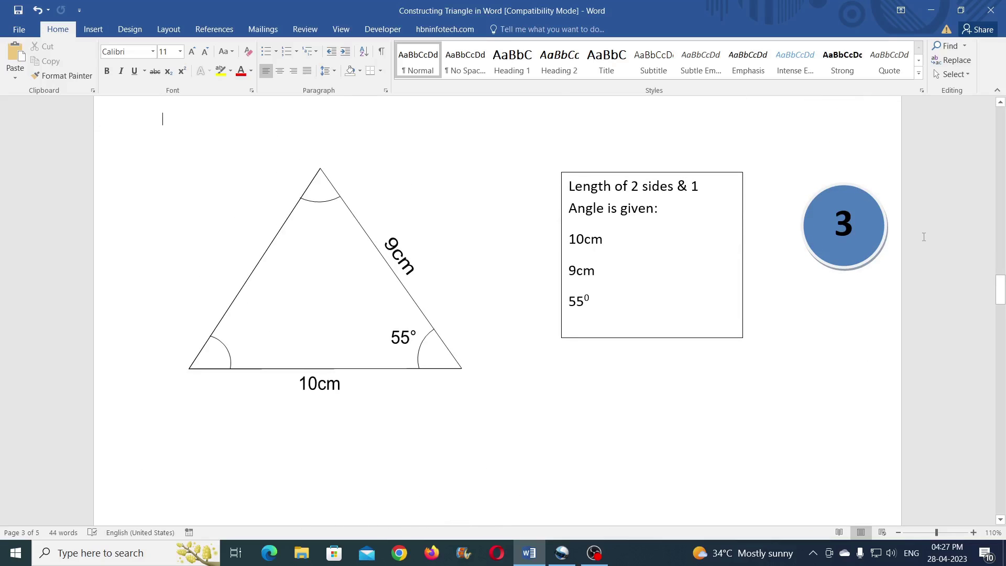
Reposition the protractor and the slanted ruler below the third triangle
scroll(923, 236, "down", 10)
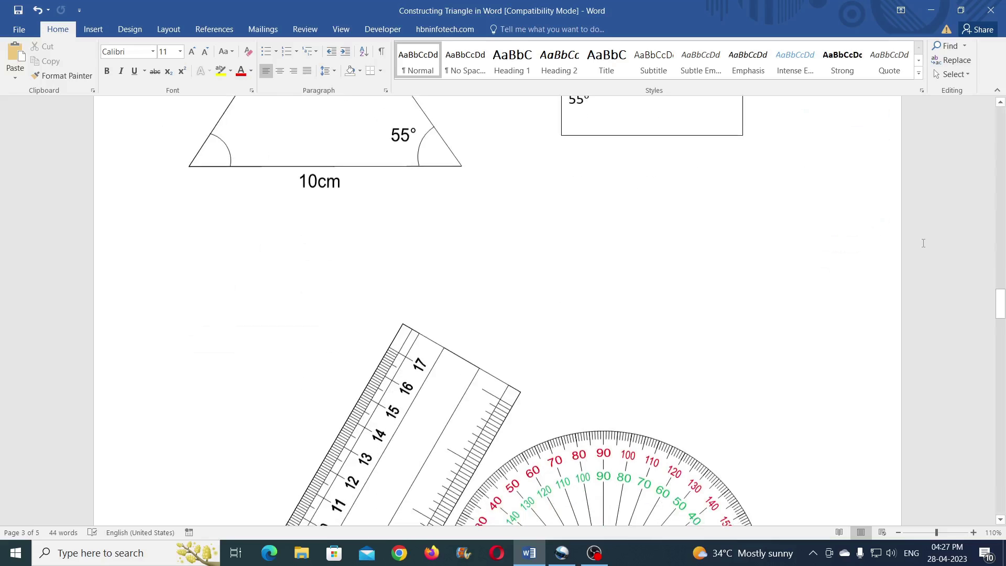
left_click_drag(646, 248, 717, 128)
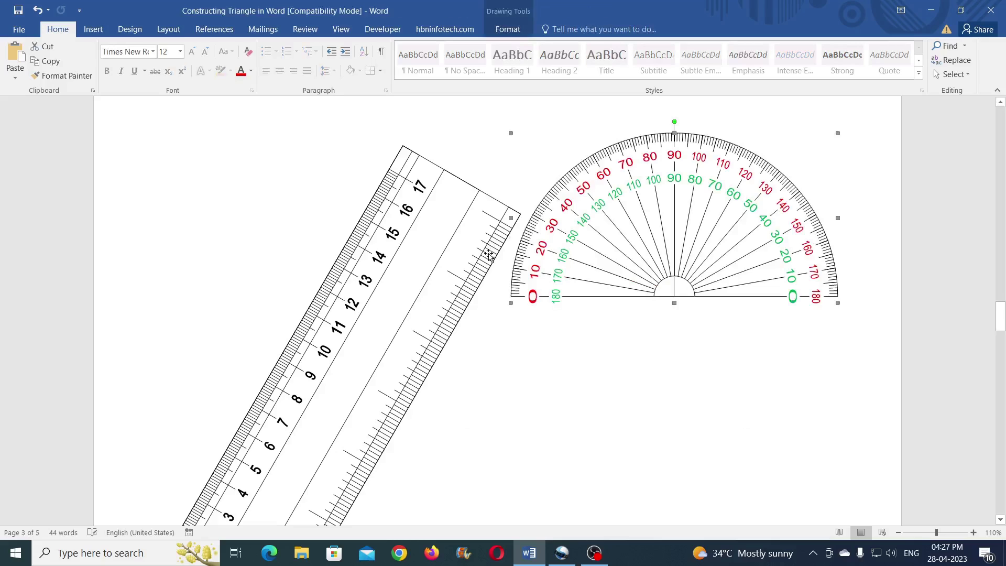
left_click_drag(474, 216, 473, 143)
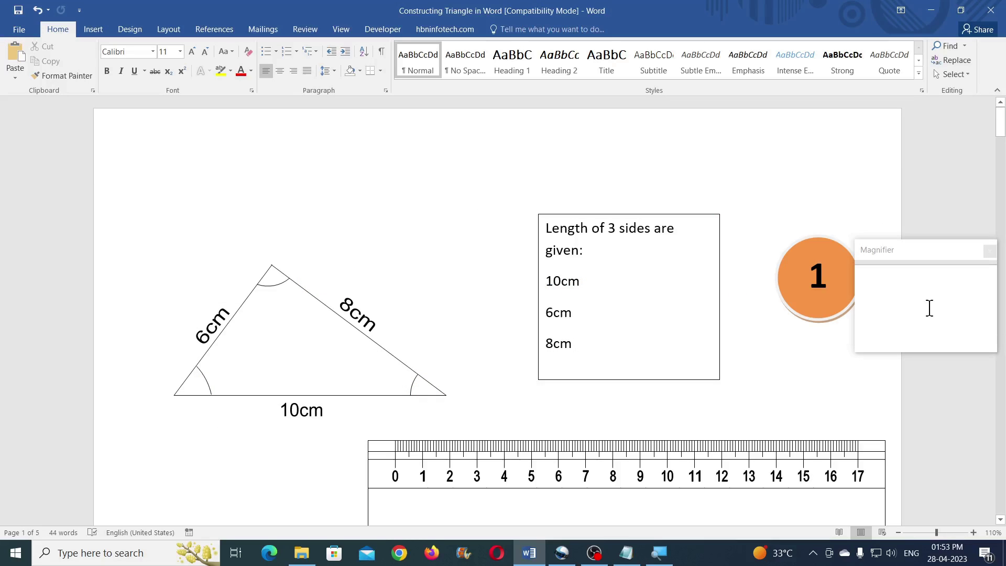
Set the measurement units to Centimeters in the advanced options and apply the change
left_click(18, 30)
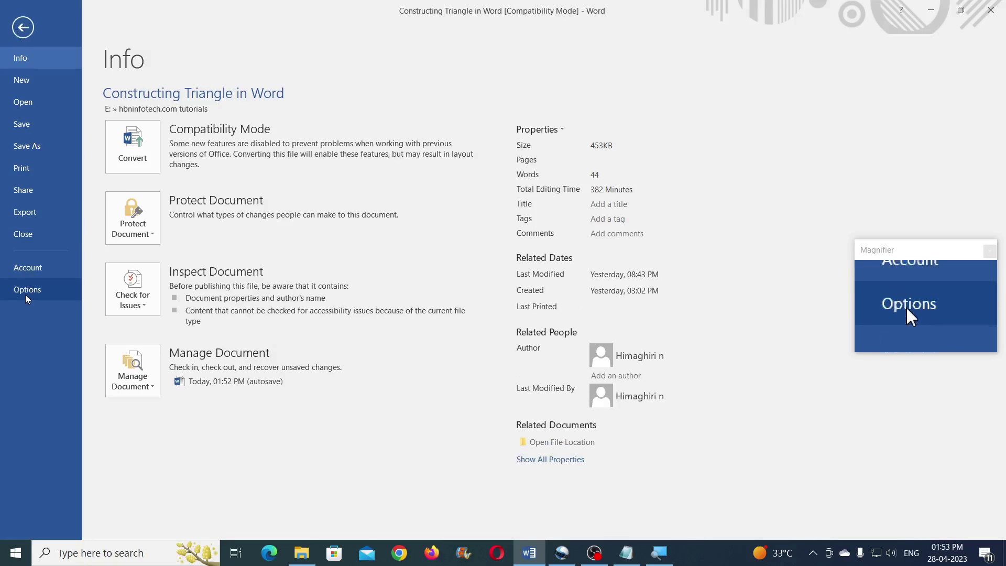
key("Escape")
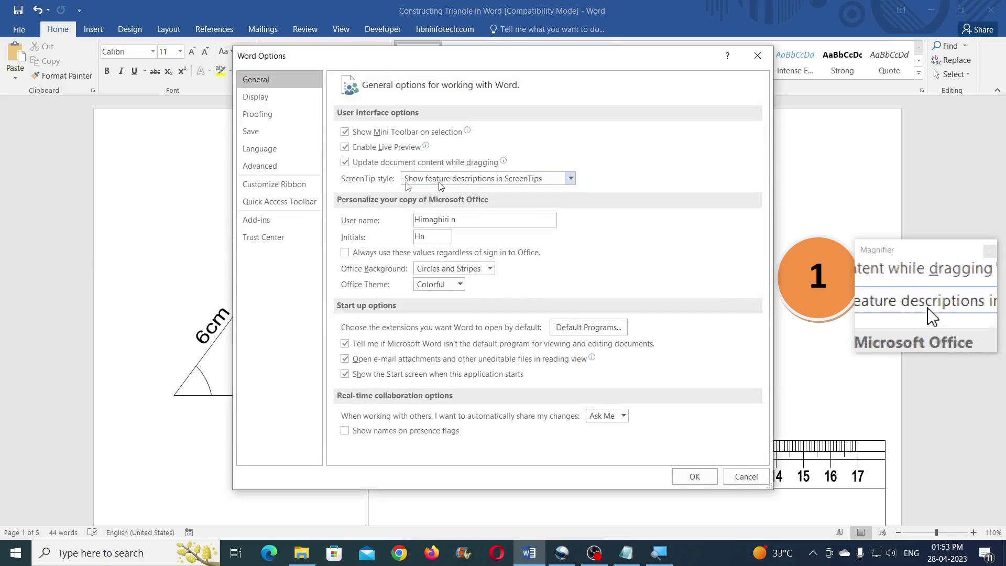
left_click(292, 167)
left_click_drag(765, 102, 762, 235)
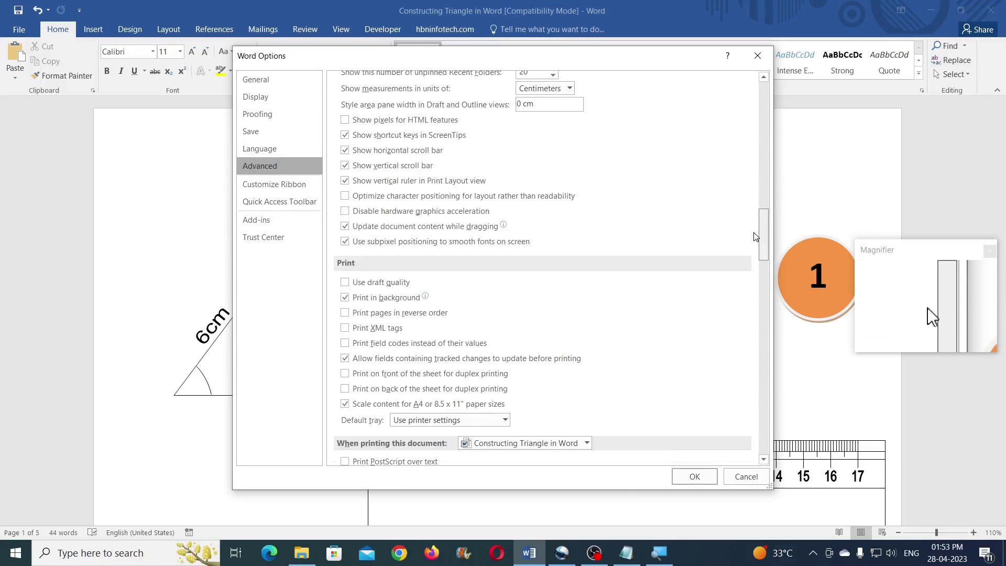
left_click(570, 120)
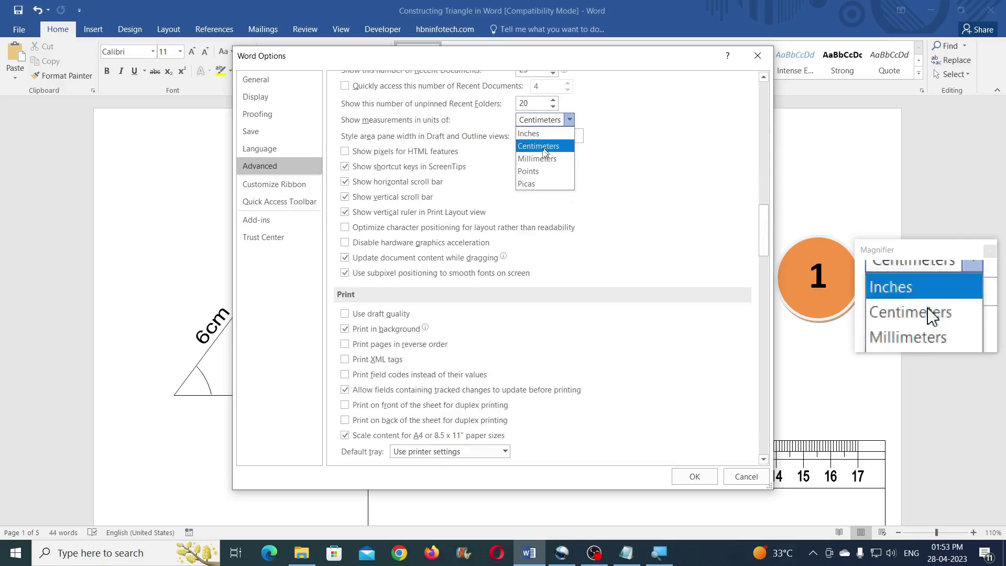
left_click(542, 149)
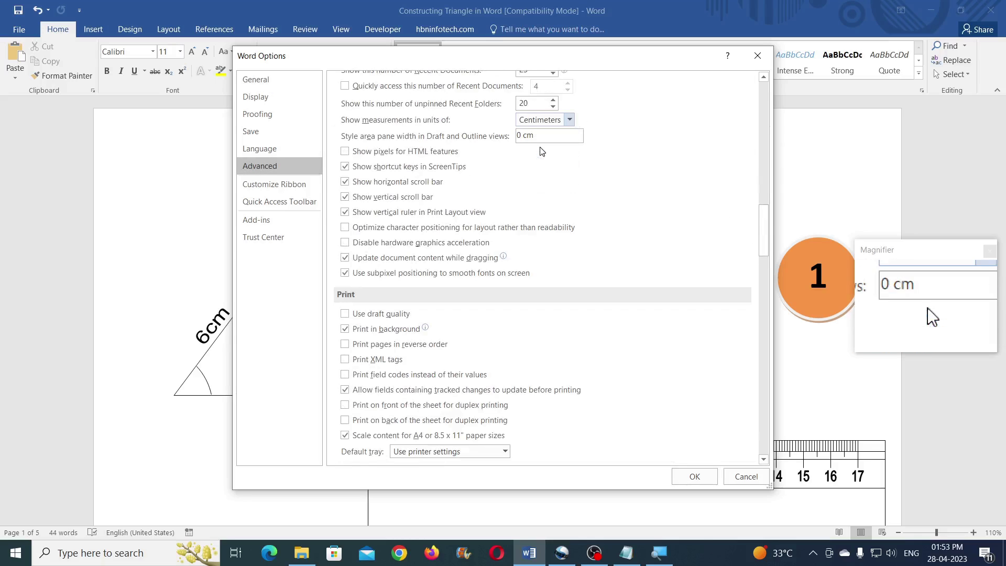
left_click(695, 477)
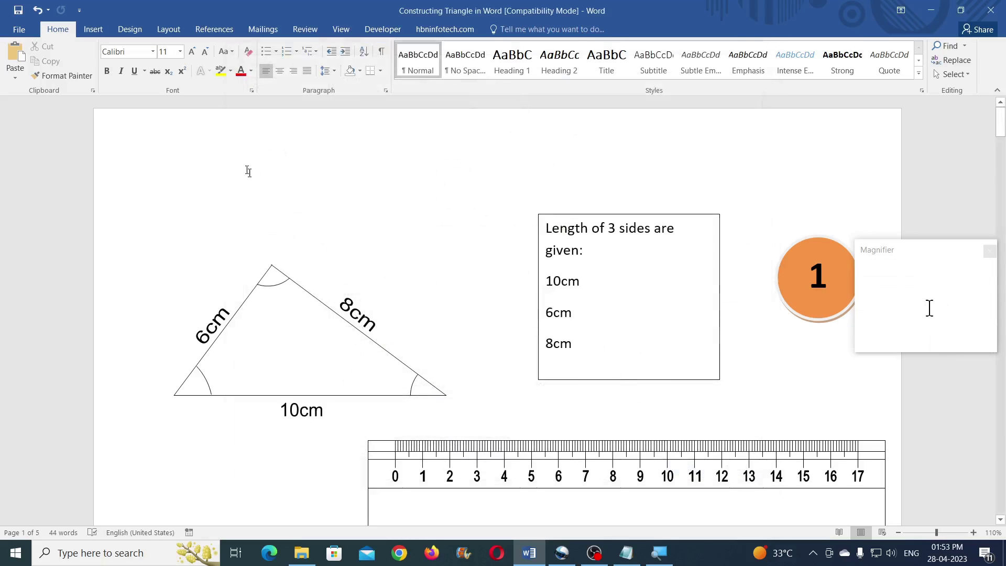
Set the page size to A3, 29.7 cm x 42 cm
left_click(176, 31)
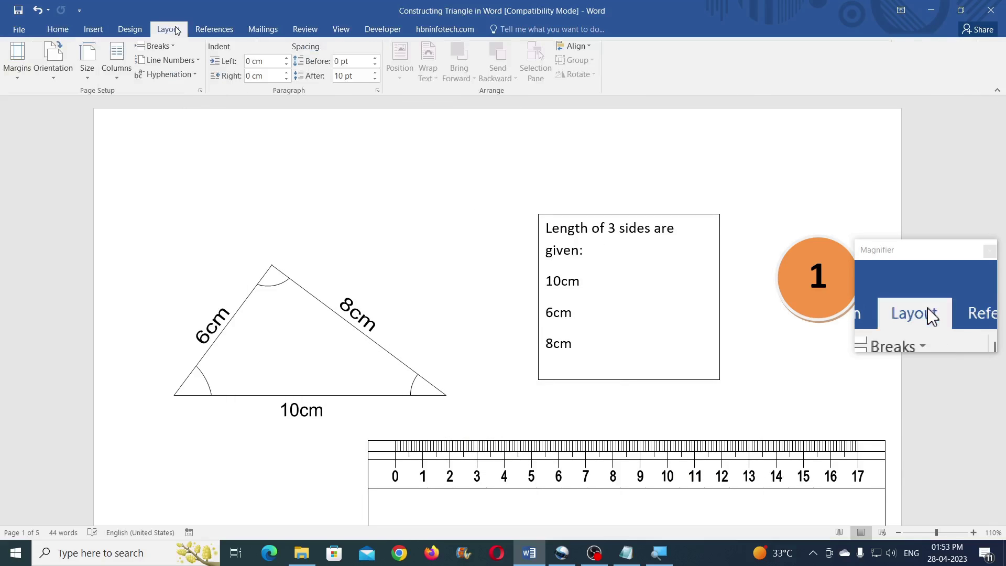
left_click(92, 78)
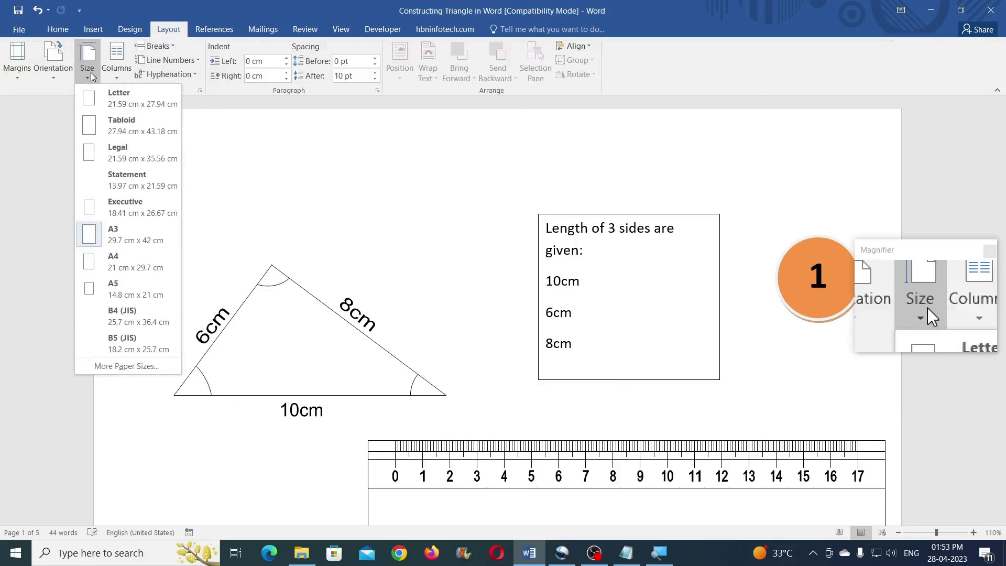
left_click(131, 239)
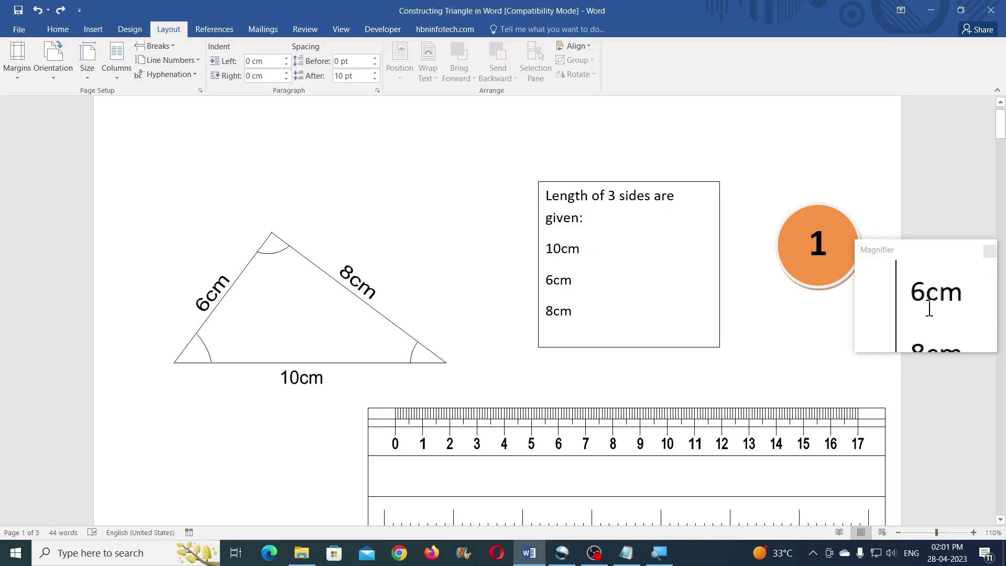
Move the ruler and the protractor further down the first page to free drawing space below the first triangle
scroll(631, 309, "down", 3)
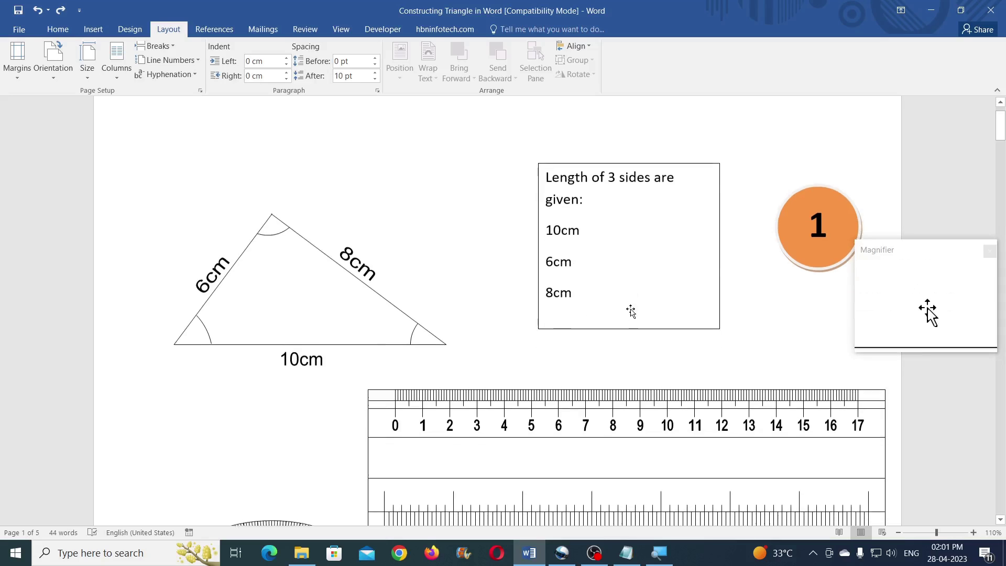
left_click_drag(529, 393, 594, 462)
scroll(398, 293, "down", 5)
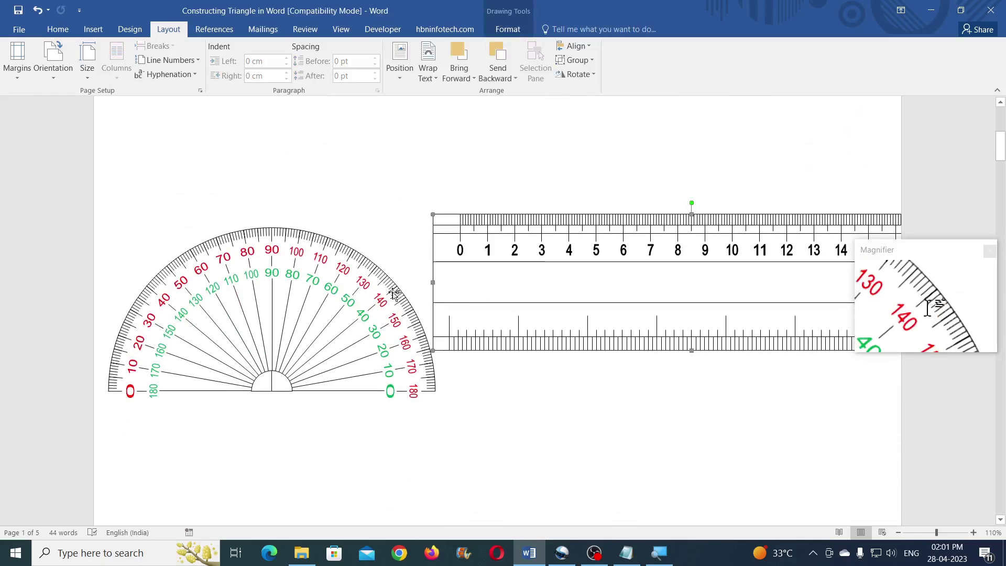
left_click_drag(390, 287, 395, 450)
scroll(471, 357, "up", 1)
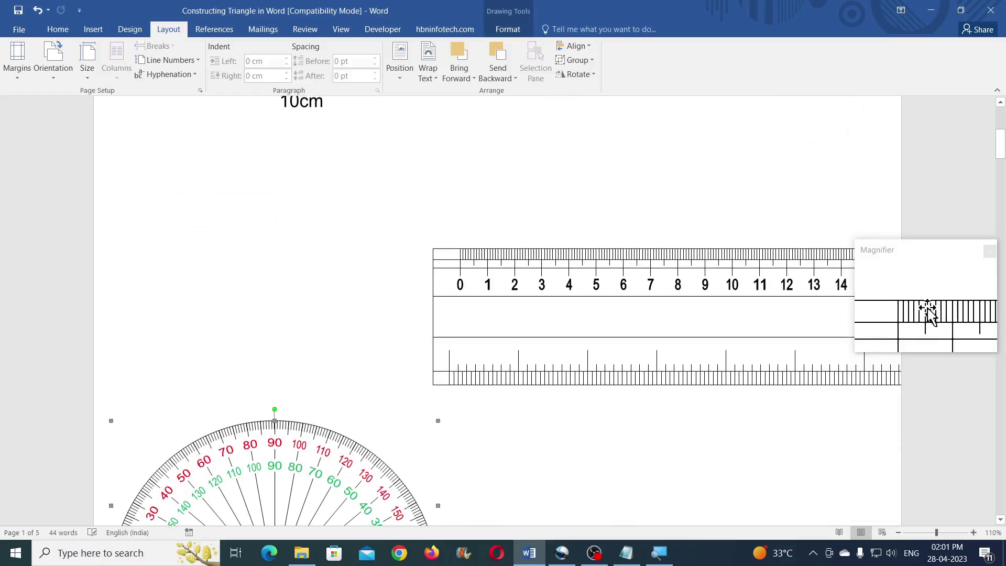
left_click_drag(482, 349, 498, 526)
scroll(418, 248, "up", 6)
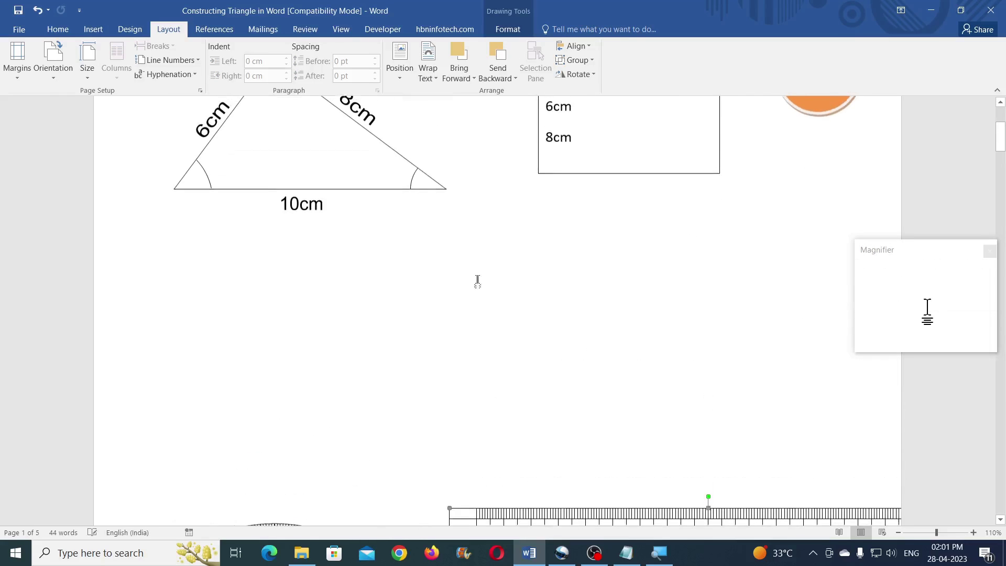
Draw a horizontal straight line about 8.85 cm long in the space below the first triangle and move it slightly down
scroll(418, 248, "down", 4)
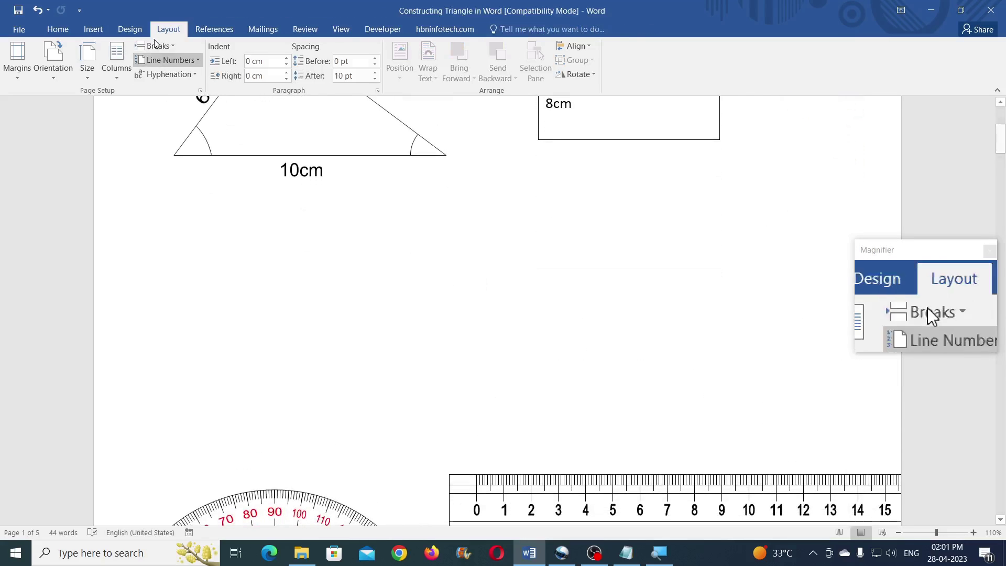
left_click(94, 31)
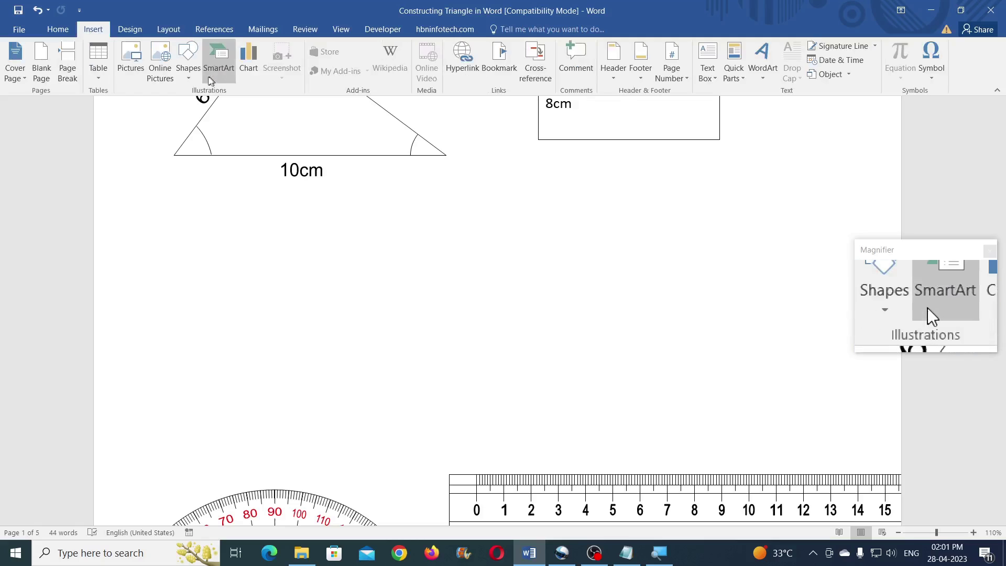
left_click(190, 82)
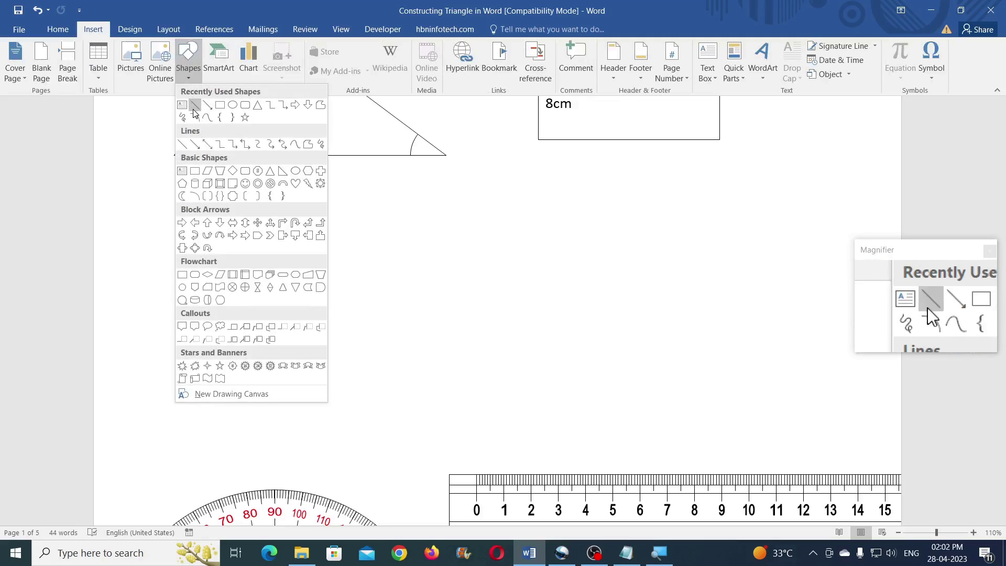
left_click(195, 108)
key("Escape")
left_click_drag(502, 319, 264, 319)
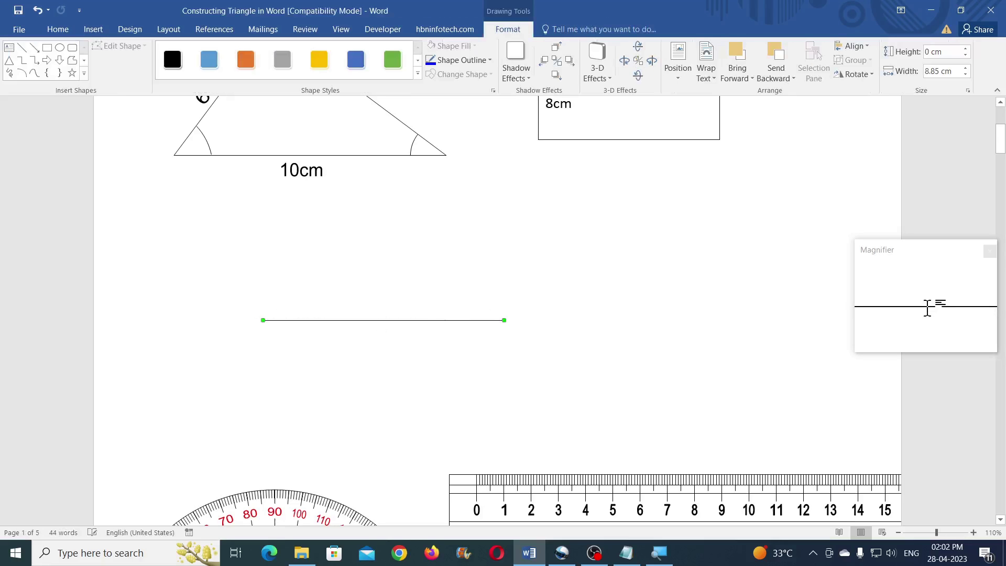
left_click_drag(427, 321, 424, 383)
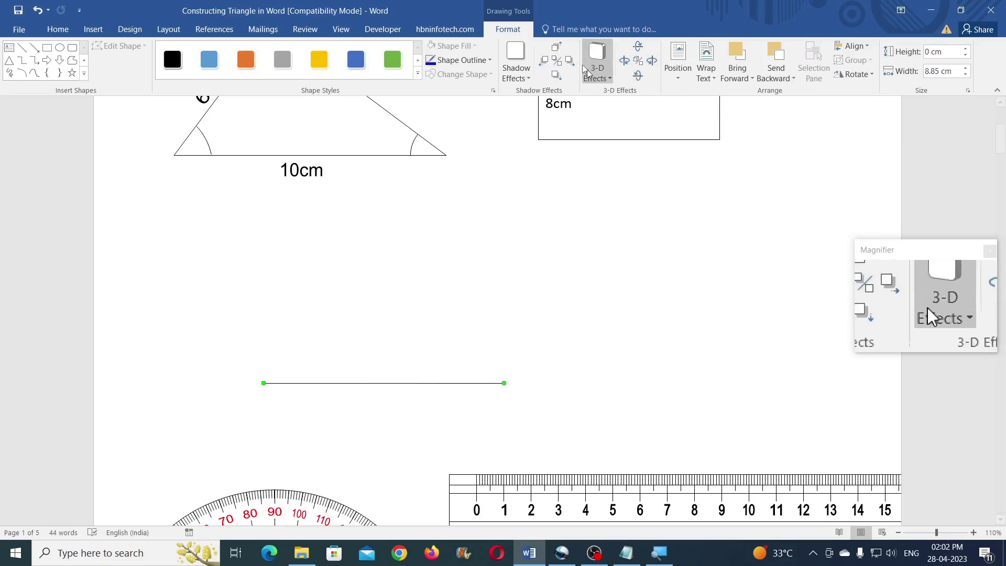
Set the horizontal line's width to 10 cm
left_click(954, 72)
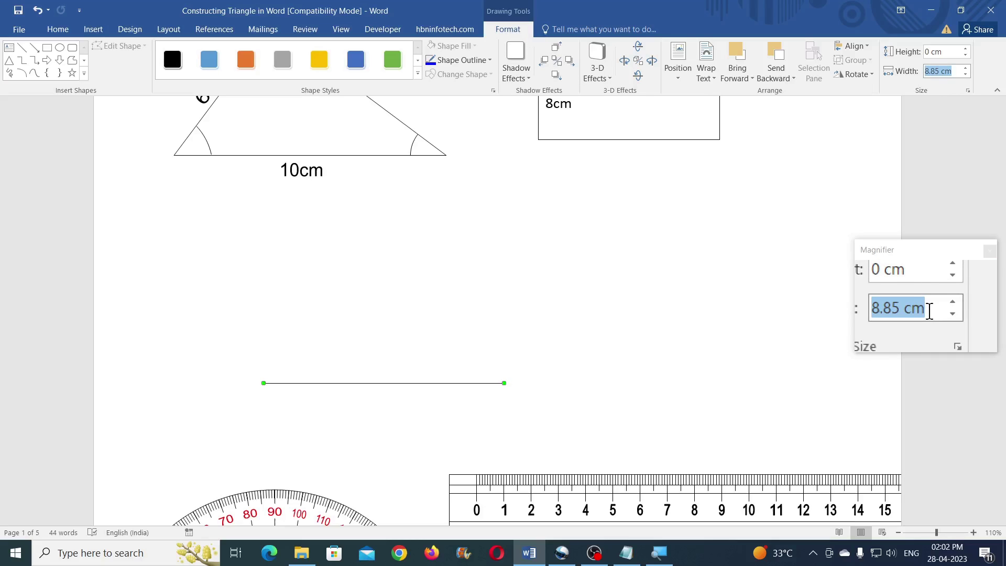
type("10")
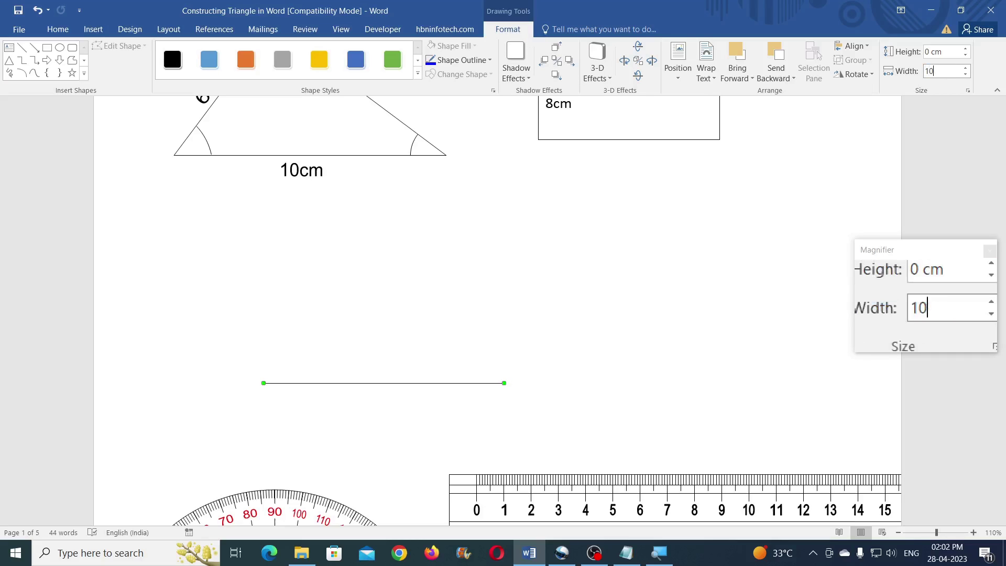
key("Return")
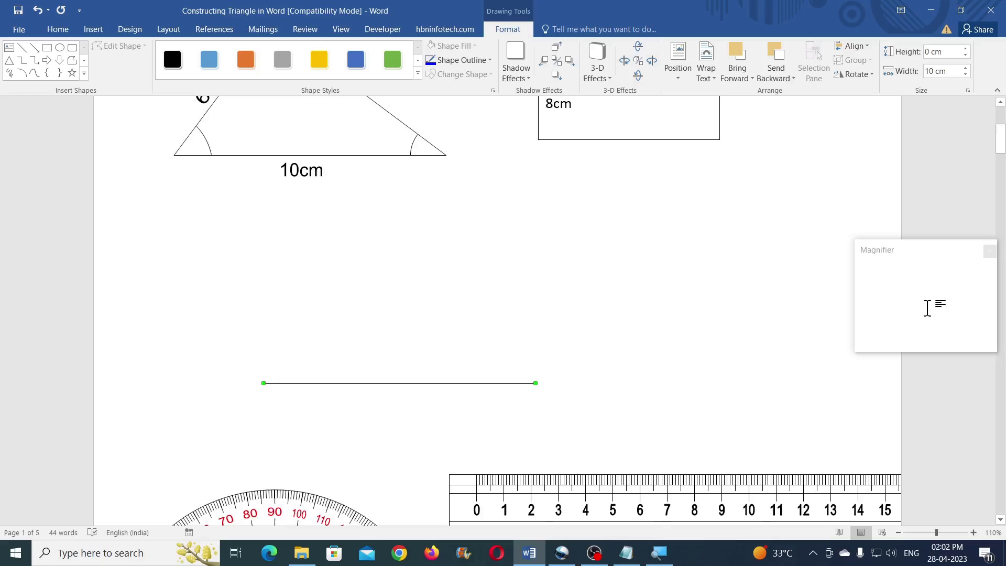
Draw an arc about 3 cm high and 3 cm wide above the horizontal base line
scroll(460, 243, "up", 2)
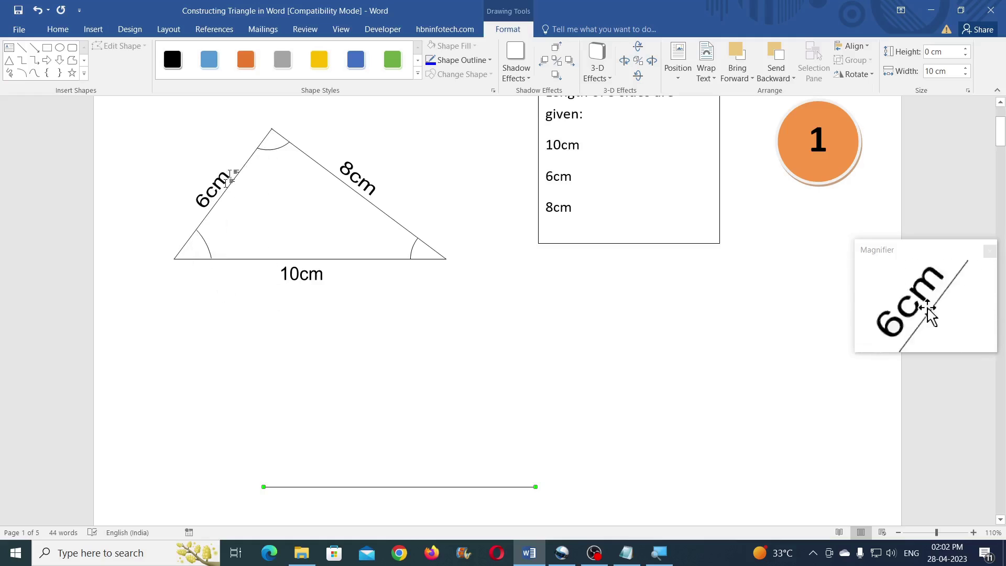
left_click(20, 74)
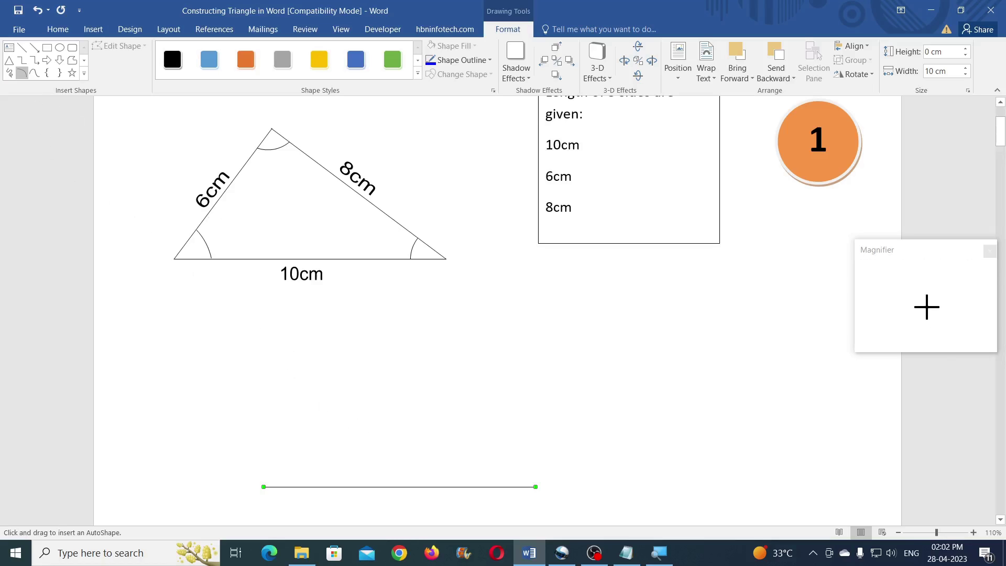
mouse_move(274, 343)
left_mouse_down()
mouse_move(321, 376)
mouse_move(357, 425)
left_mouse_up()
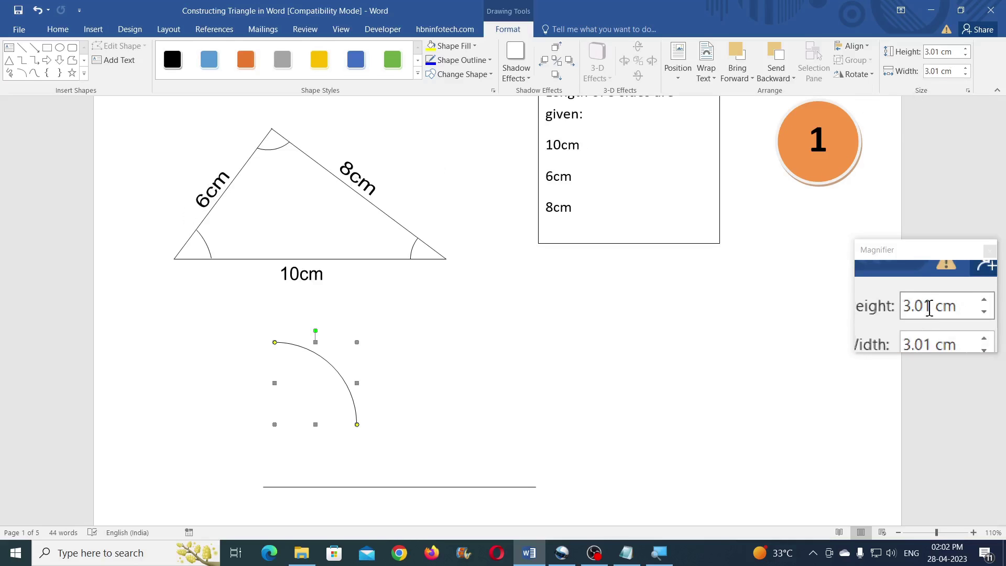
Set the arc's height and width to 6 cm and give it a red outline
left_click(948, 53)
type("6")
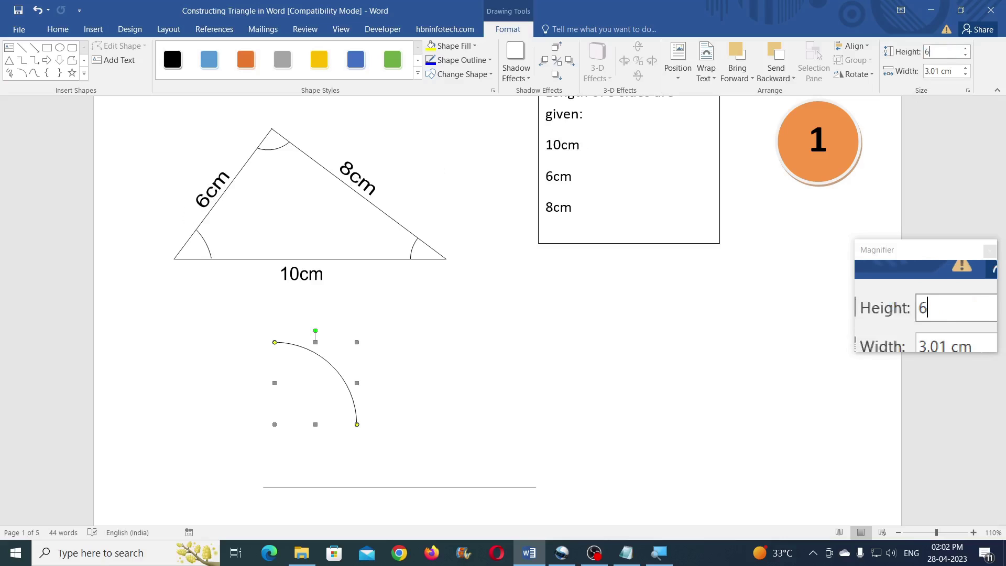
left_click(950, 72)
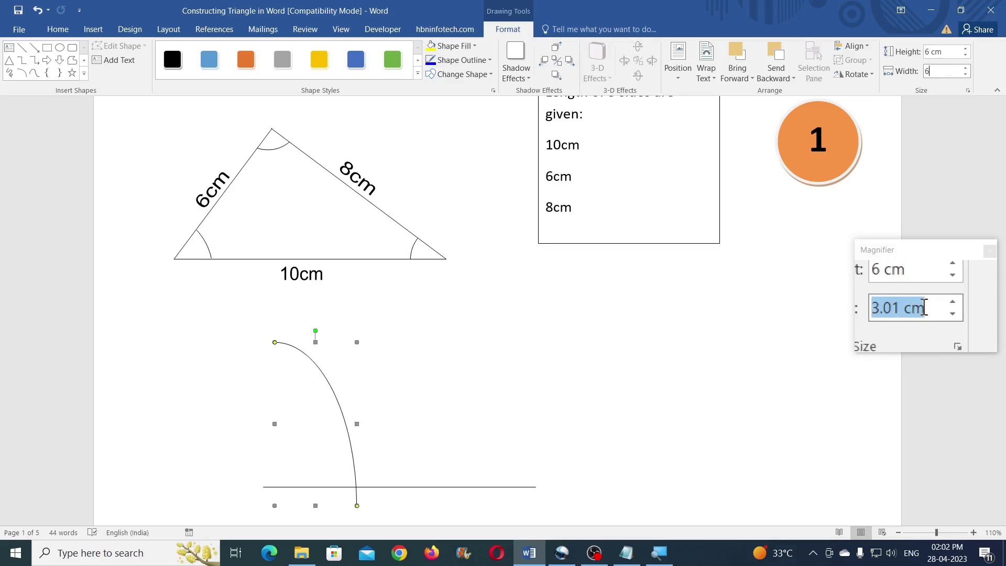
key("Return")
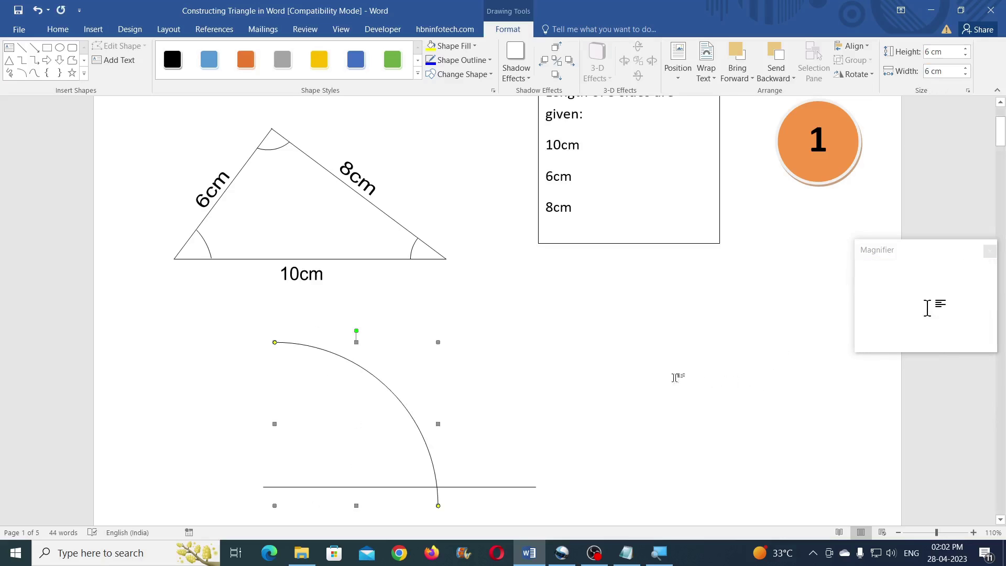
left_click(460, 60)
left_click(441, 158)
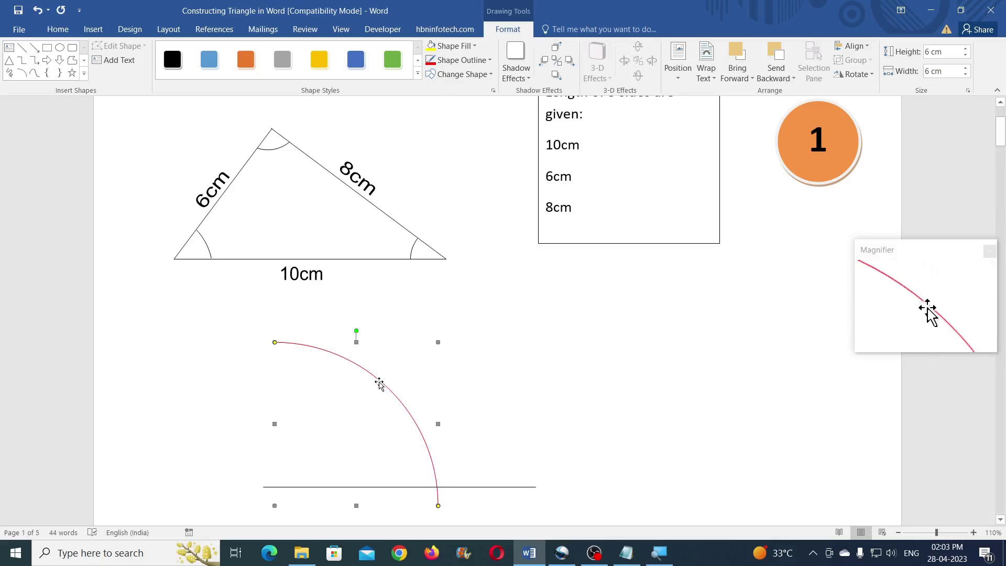
Align the red arc and the 10 cm base line with each other at their left and bottom edges
left_click(463, 488, "shift")
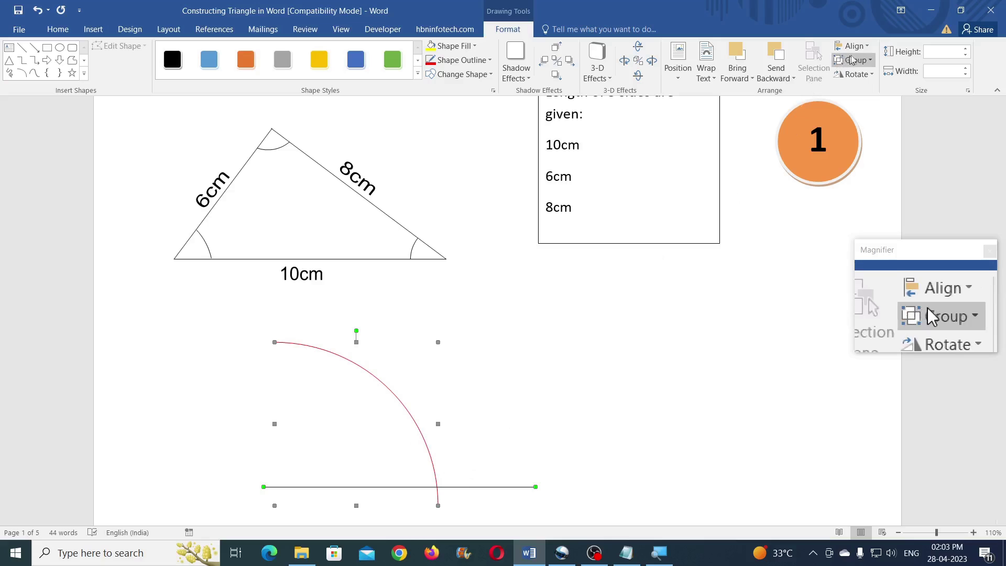
left_click(866, 50)
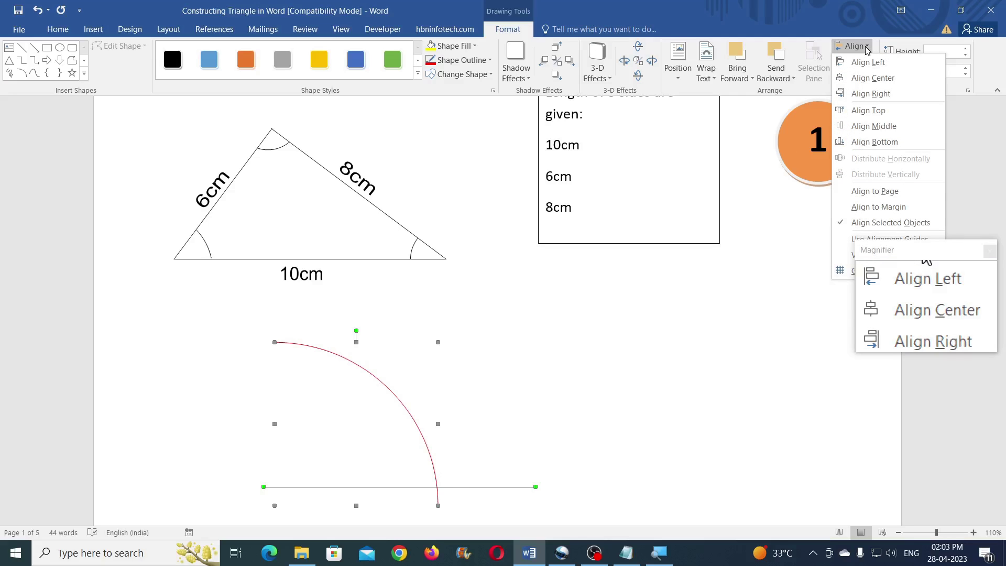
left_click(870, 62)
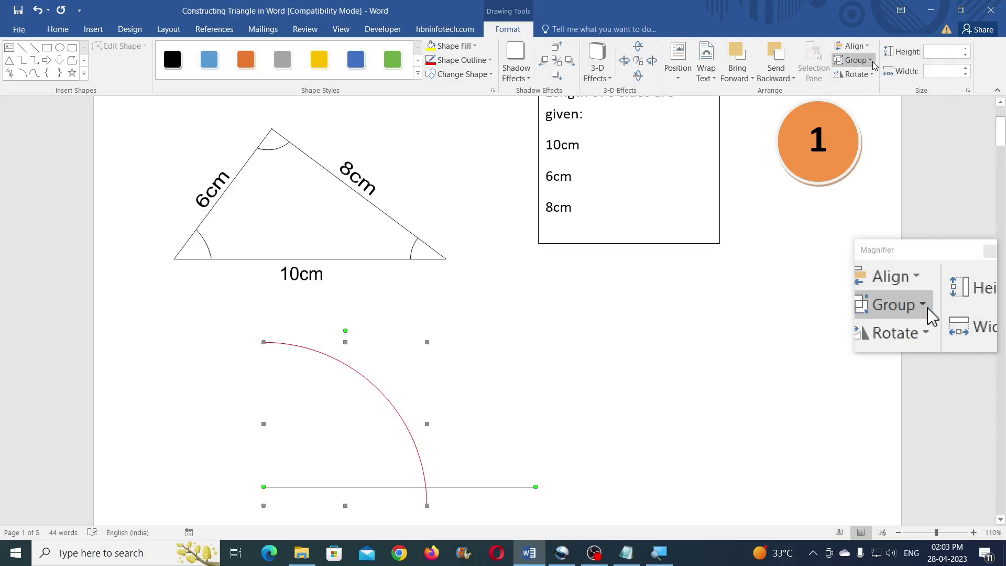
left_click(866, 47)
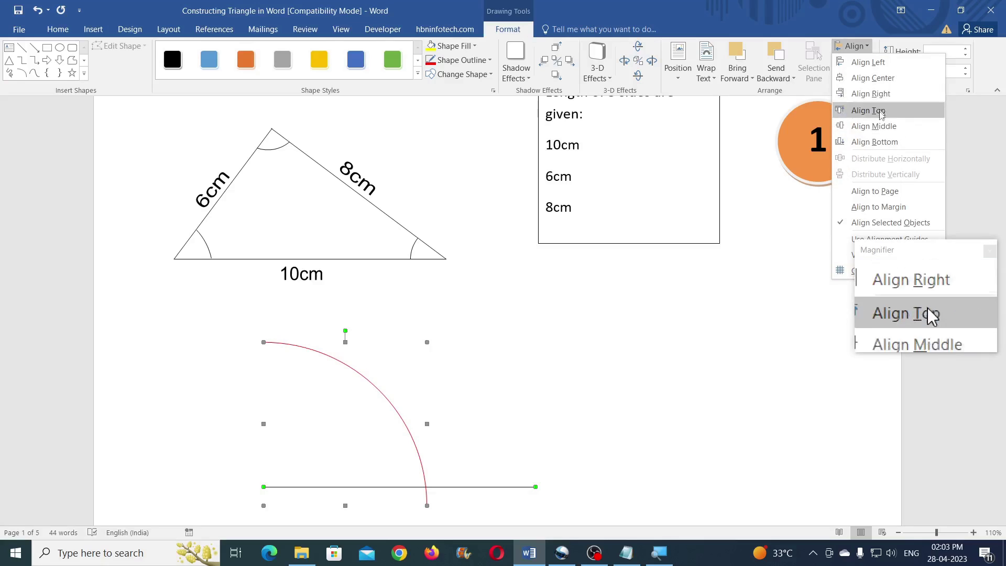
left_click(907, 142)
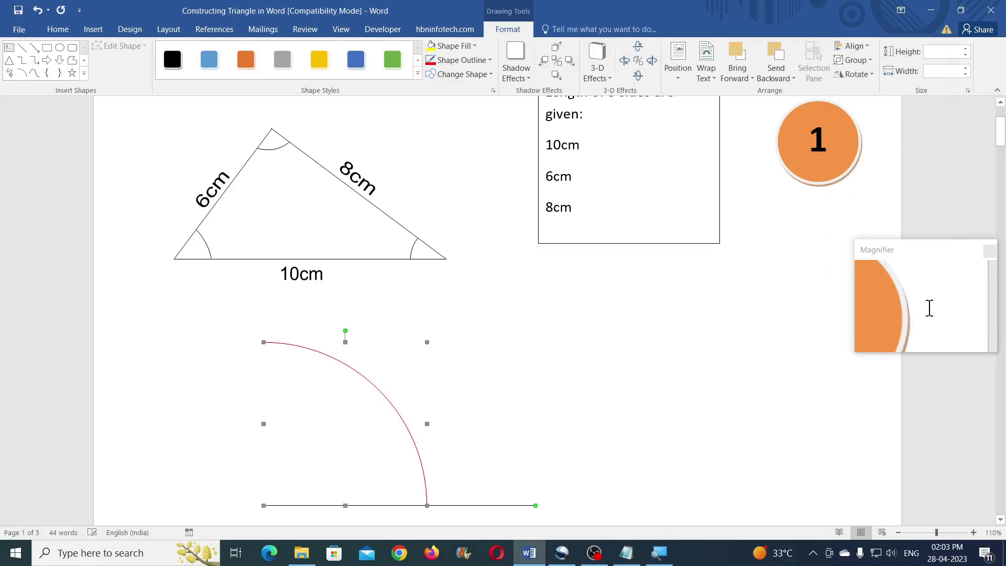
Group the red arc with the base line and deselect the group
left_click(852, 60)
left_click(873, 77)
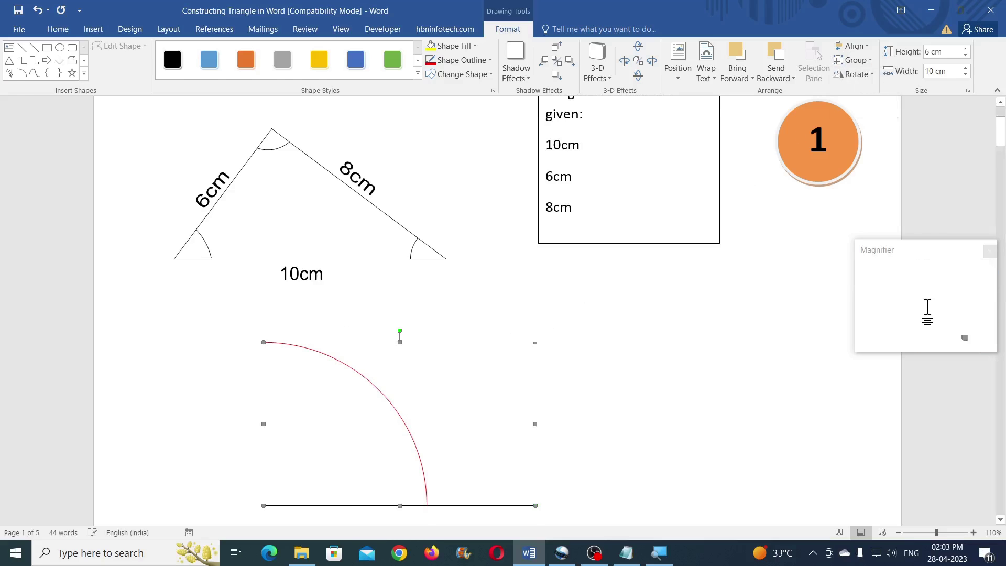
key("Escape")
Draw a second arc about 4.4 cm high and 4.4 cm wide to the right of the grouped arc
scroll(503, 309, "down", 2)
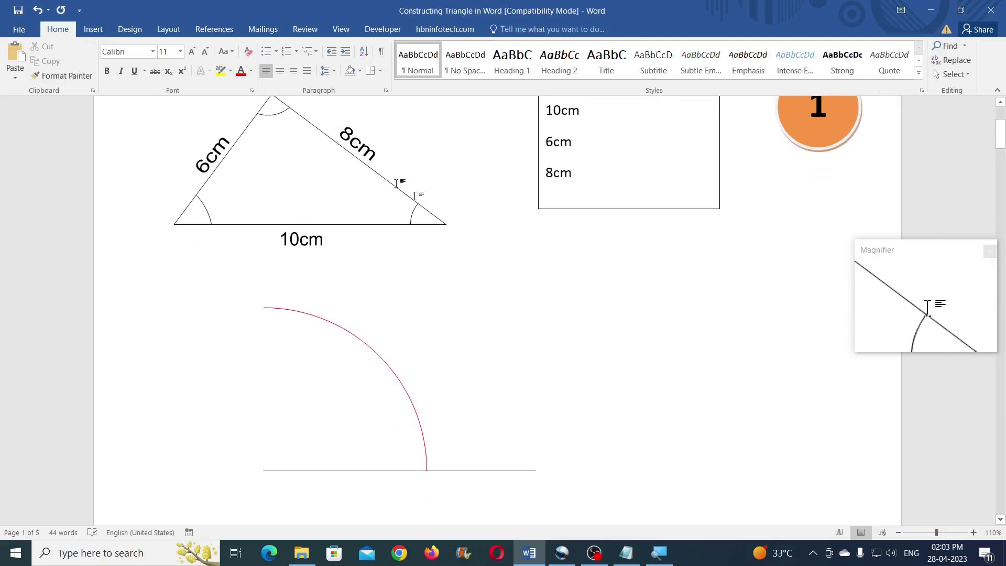
left_click(93, 29)
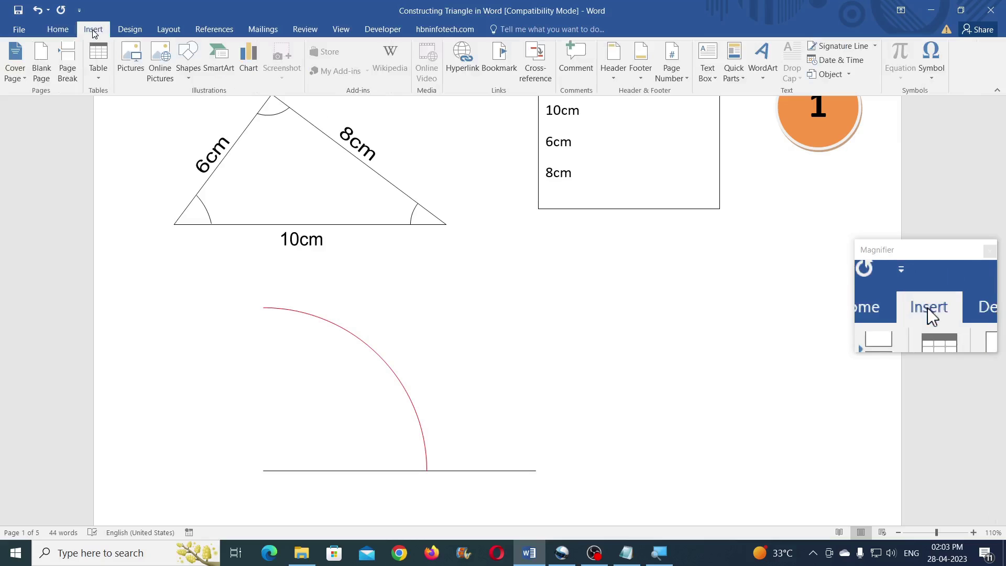
left_click(180, 78)
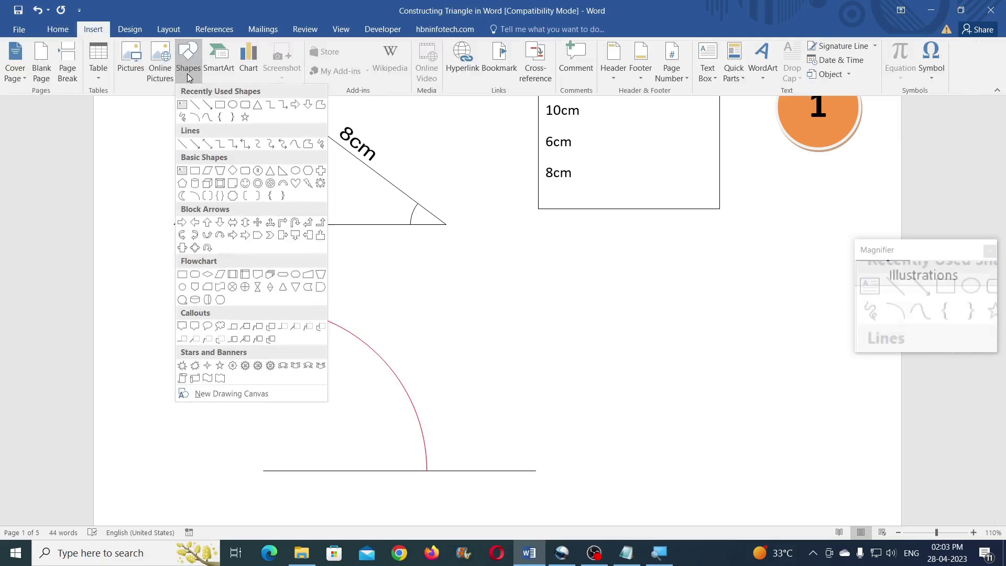
left_click(195, 117)
left_click_drag(501, 301, 532, 337)
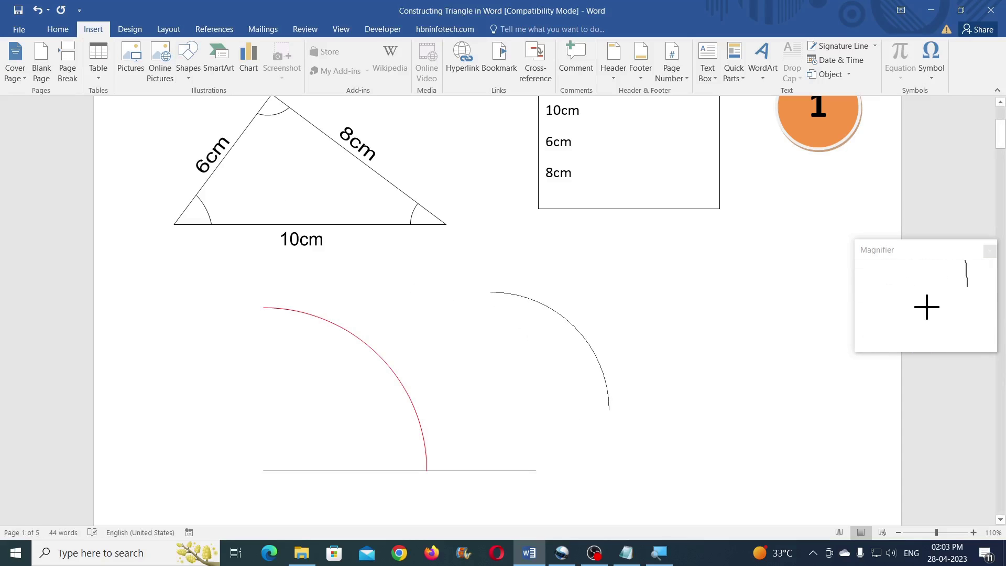
left_click_drag(608, 411, 610, 412)
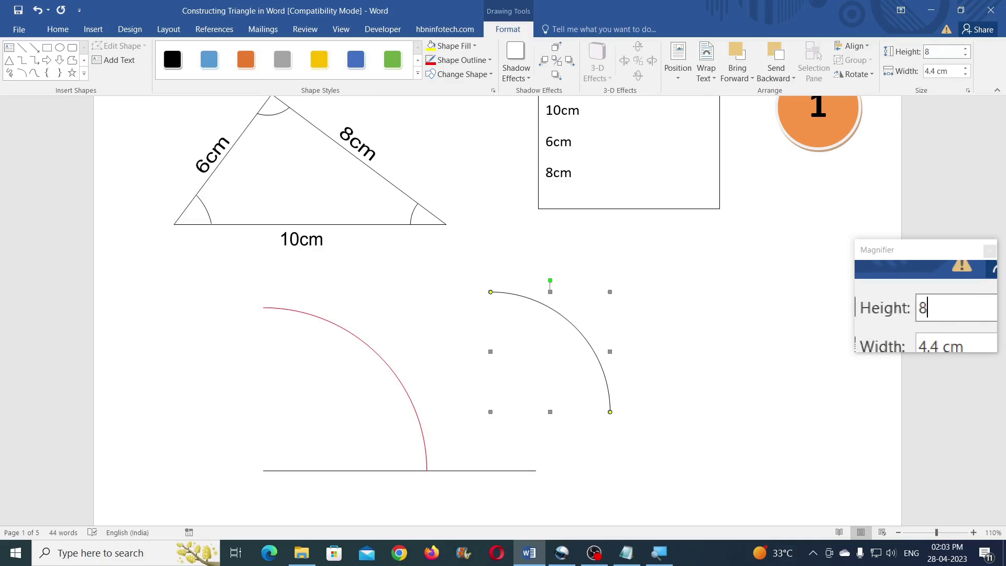
Set the second arc's height and width to 8 cm
left_click(952, 71)
type("8")
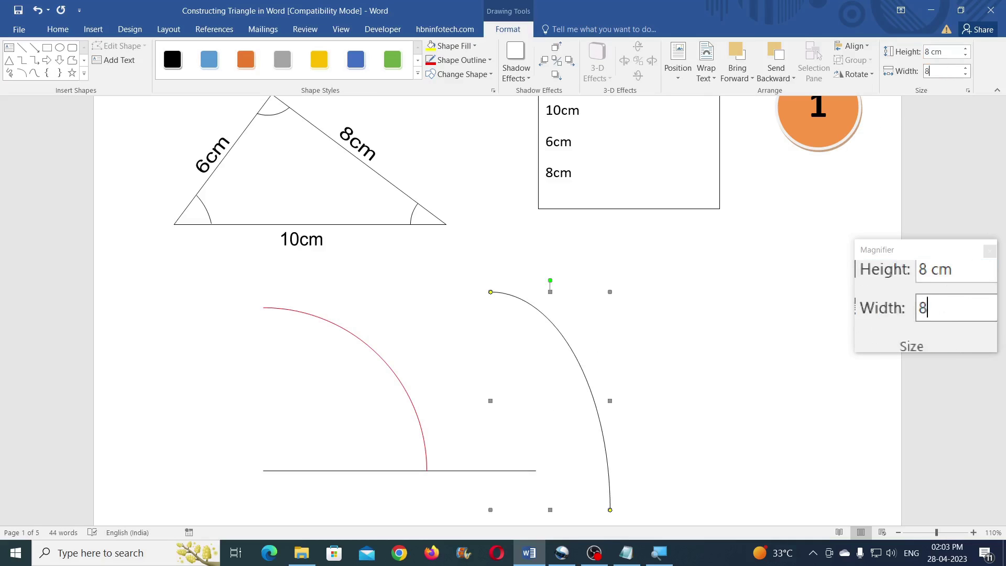
key("Return")
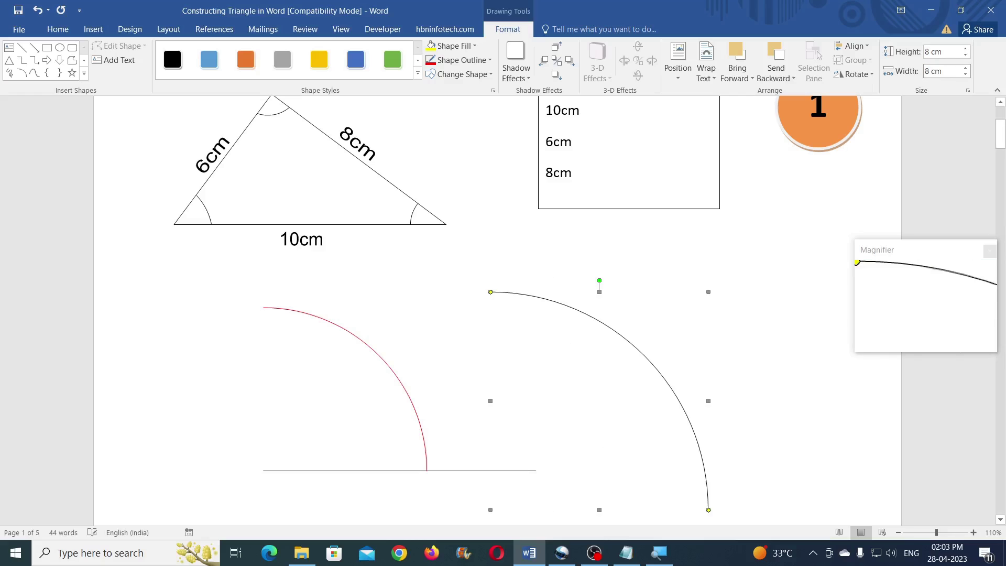
Give the 8 cm arc a red outline and flip it horizontally
left_click(478, 61)
left_click(440, 158)
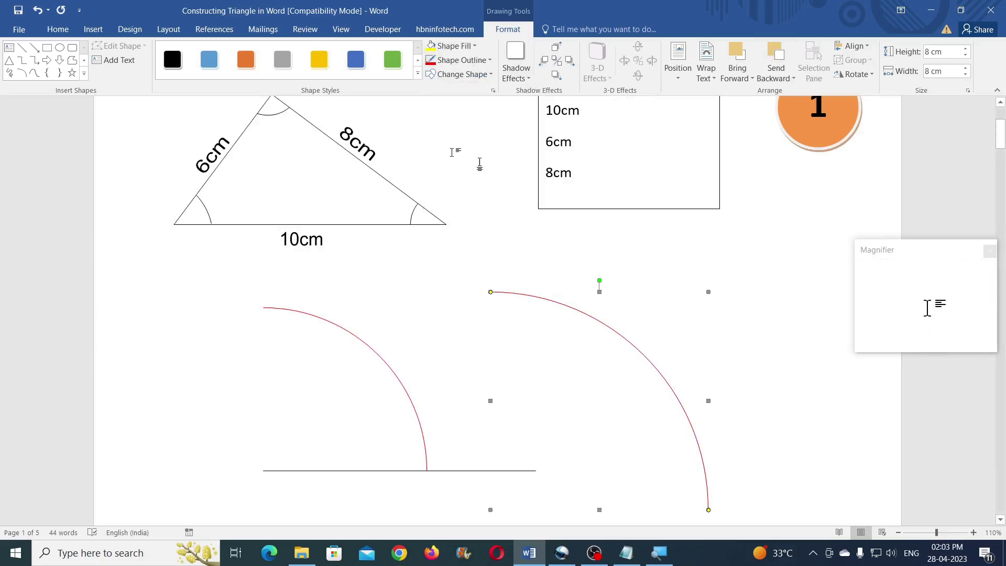
left_click(855, 74)
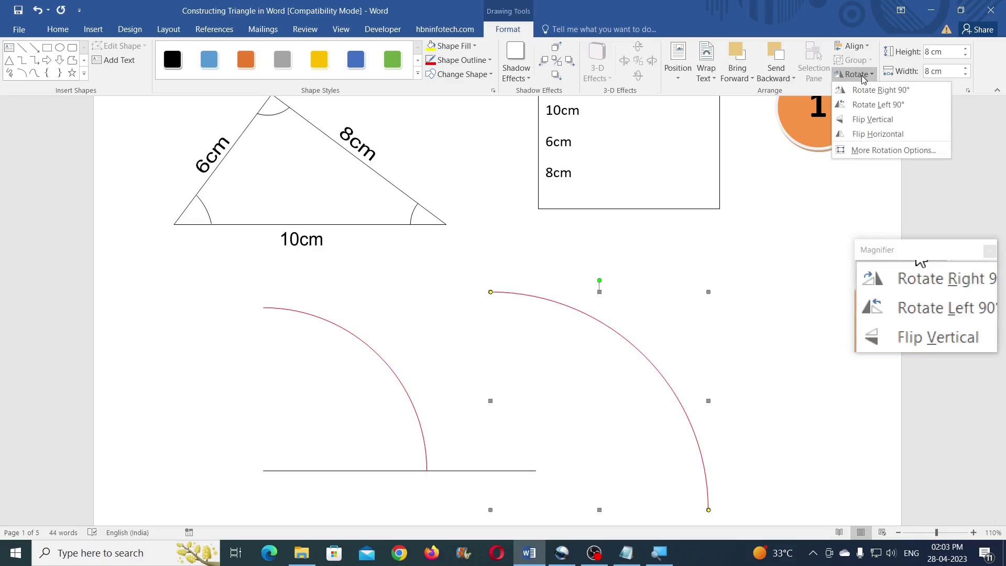
left_click(871, 139)
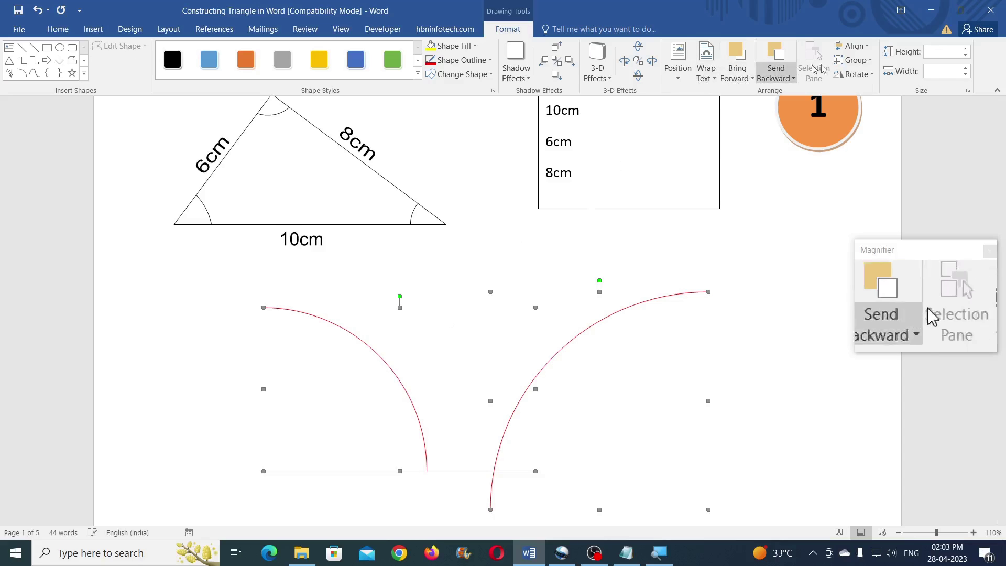
Align the flipped 8 cm arc and the grouped base line with each other at their right and bottom edges
left_click(851, 46)
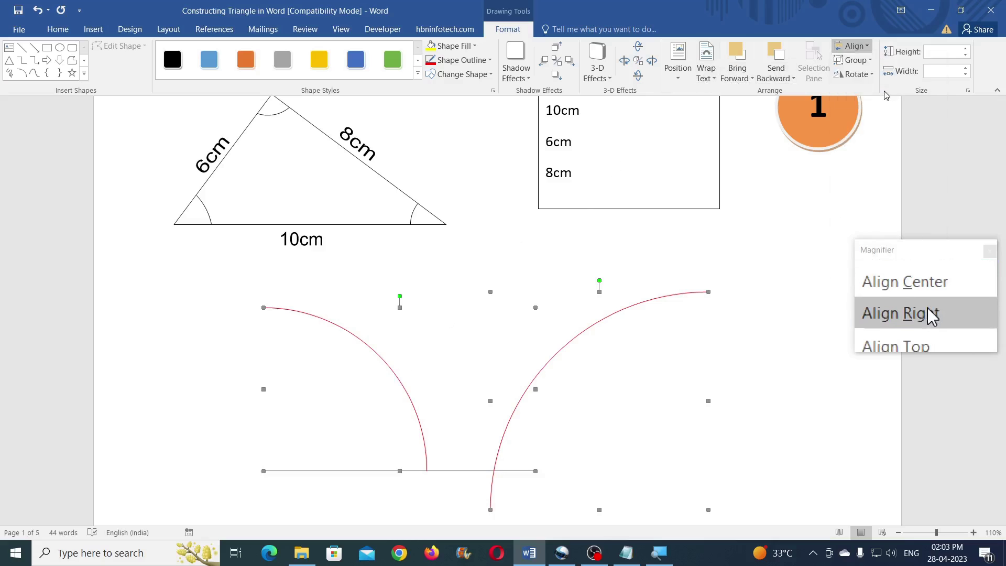
left_click(870, 93)
left_click(864, 47)
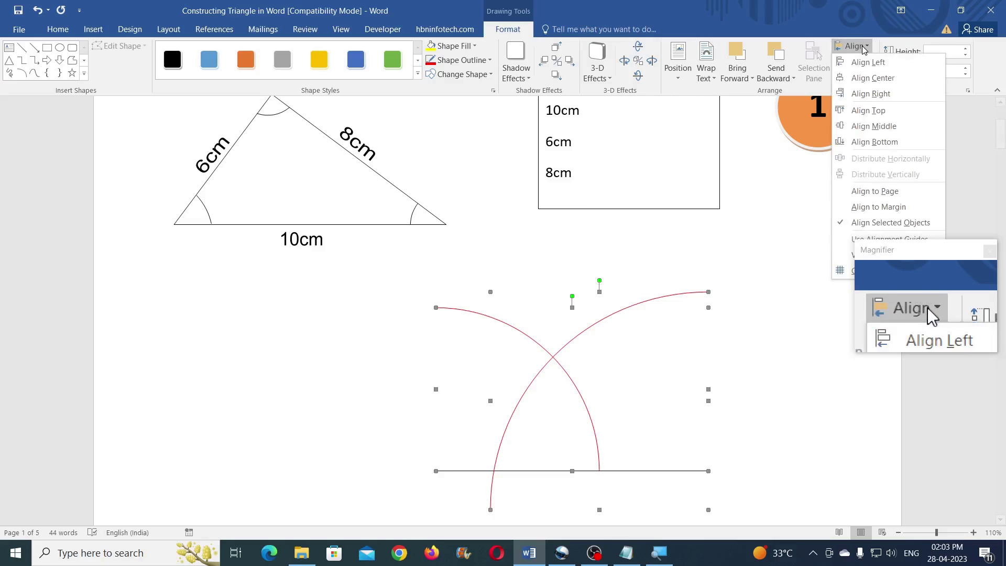
left_click(875, 142)
Move the two crossing arcs together with the base line to the left and slightly up on the page
scroll(537, 314, "down", 2)
scroll(538, 314, "down", 1)
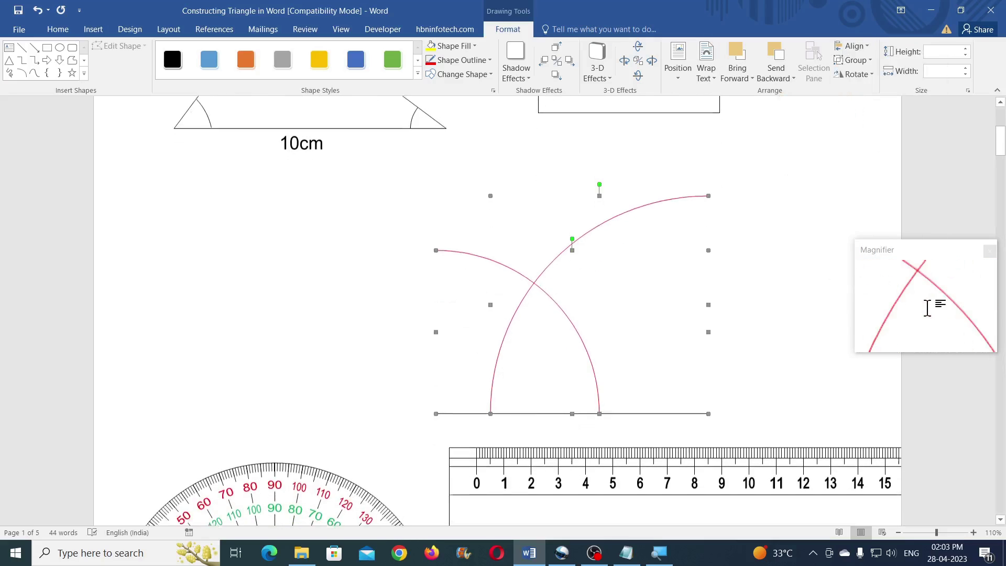
left_click_drag(552, 291, 440, 244)
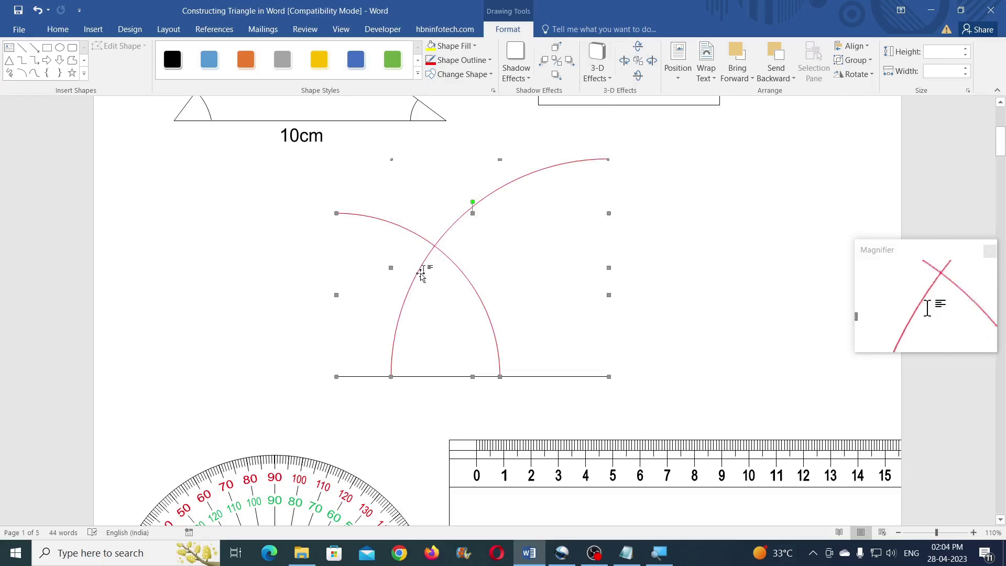
Draw two straight lines joining the left and right ends of the base line to the point where the arcs intersect
left_click(22, 48)
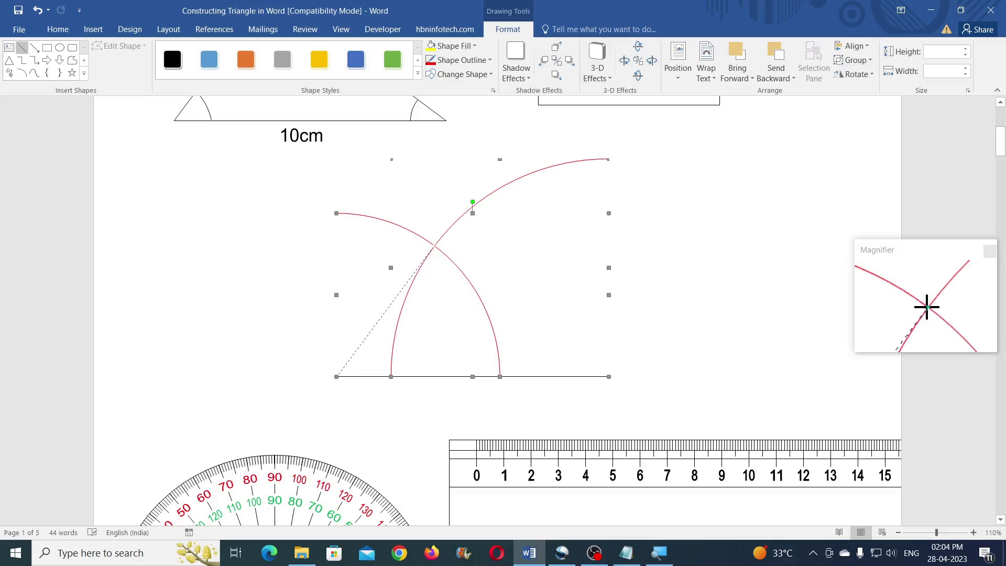
left_click_drag(433, 247, 434, 245)
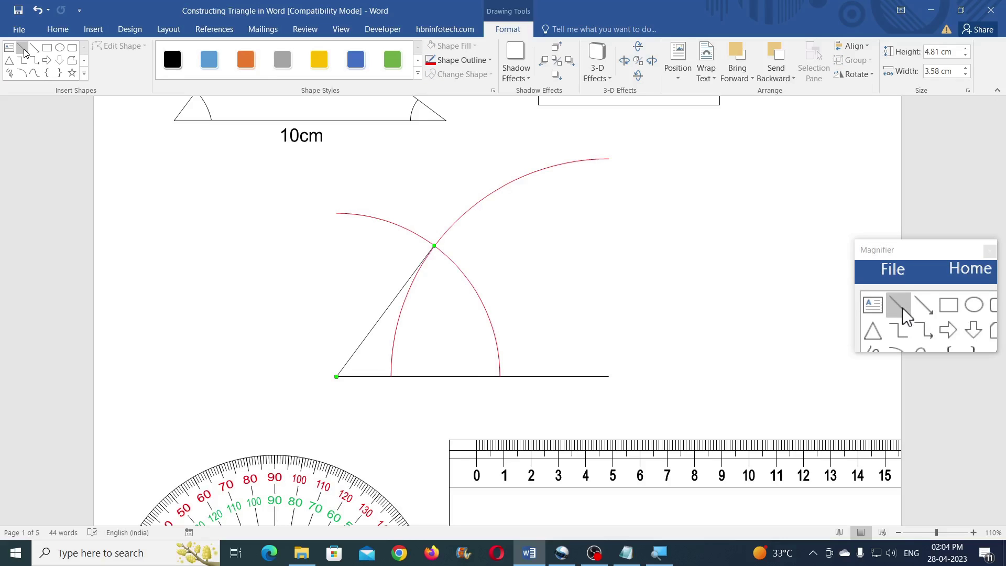
left_click(24, 49)
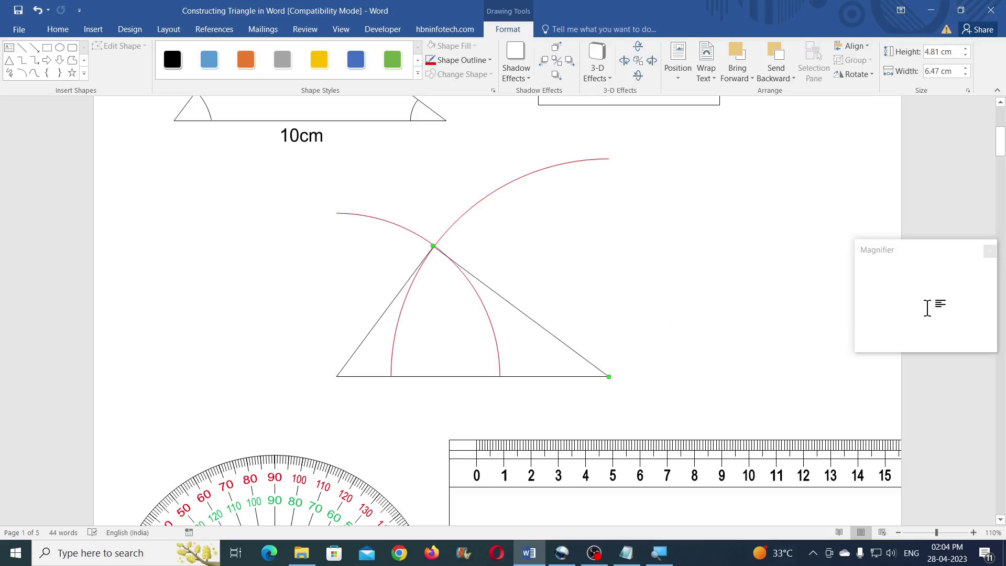
left_click(456, 247)
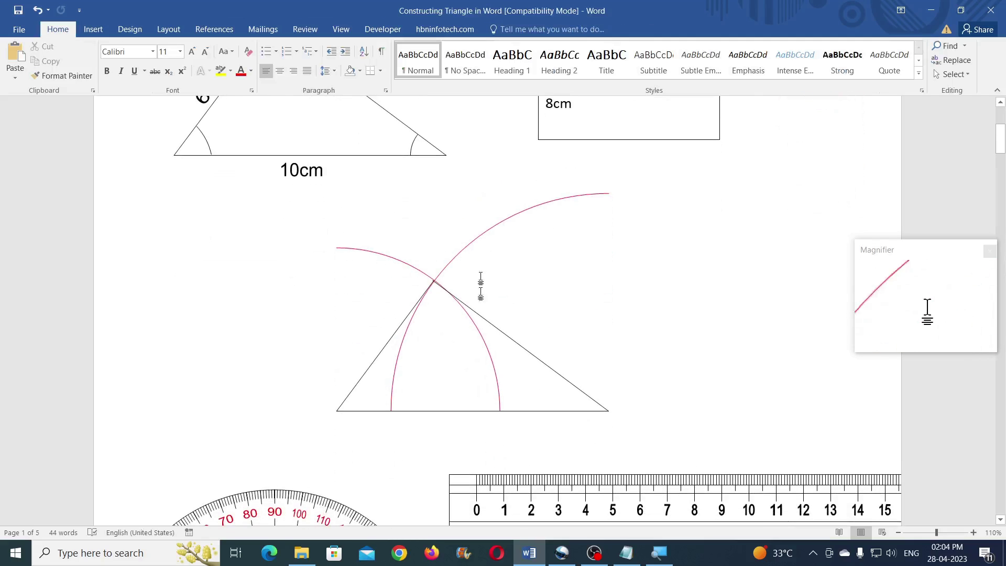
Delete the 8 cm arc and ungroup the 6 cm arc from the base line
left_click(453, 265)
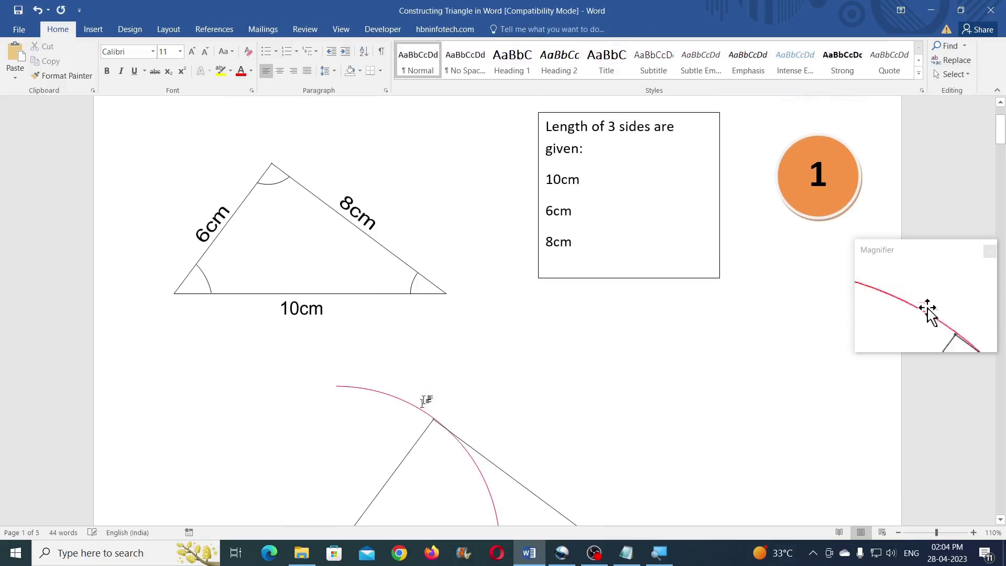
left_click(407, 405)
scroll(446, 294, "down", 2)
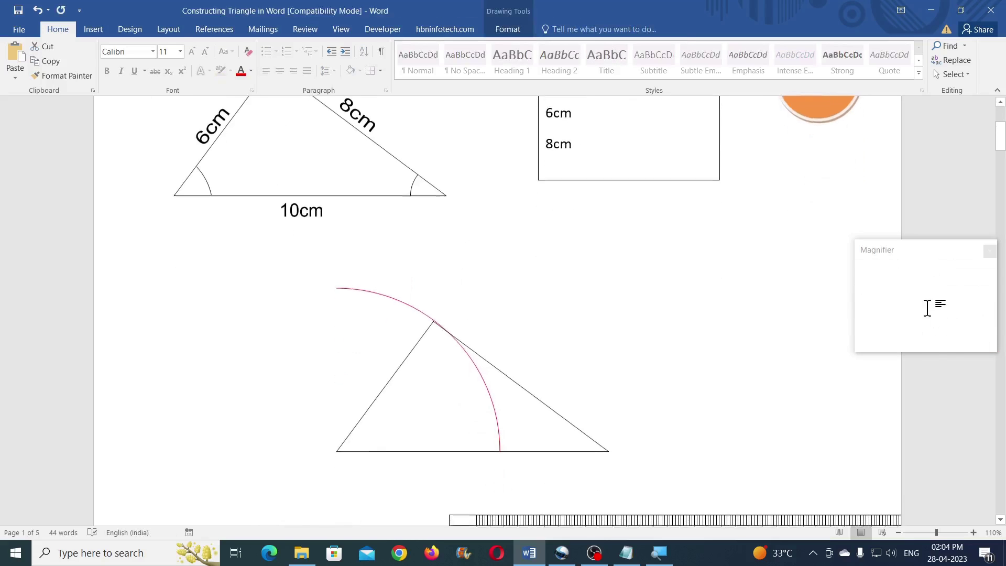
left_click(508, 30)
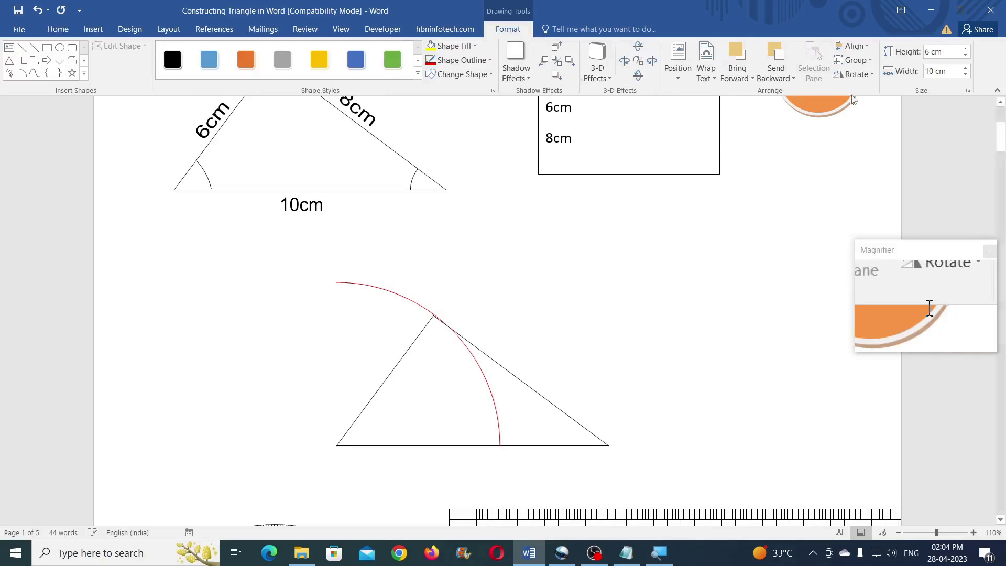
left_click(854, 59)
left_click(855, 108)
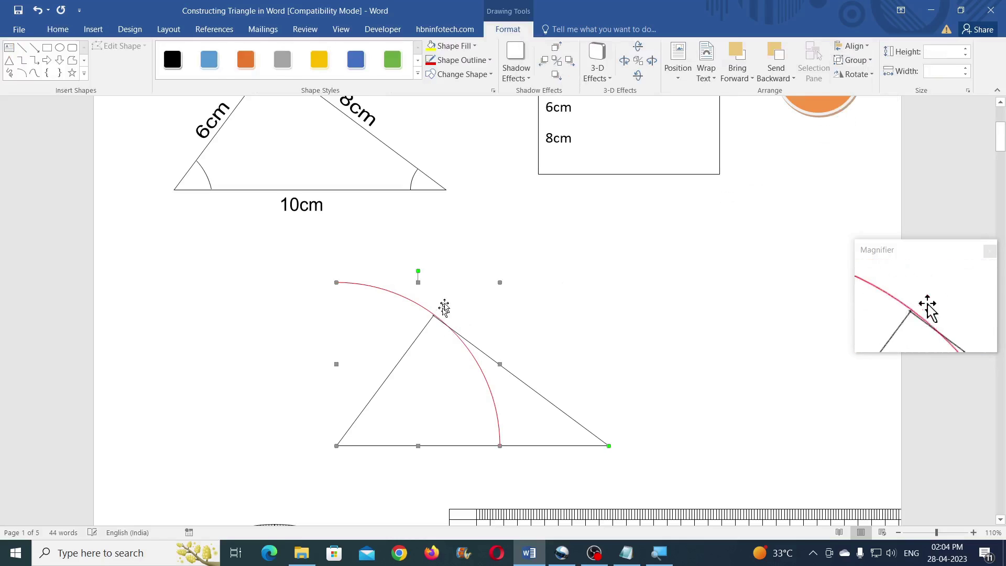
Delete the remaining 6 cm arc so that only the triangle's three sides are left
left_click(416, 314)
scroll(415, 314, "up", 2)
left_click(394, 388)
key("Delete")
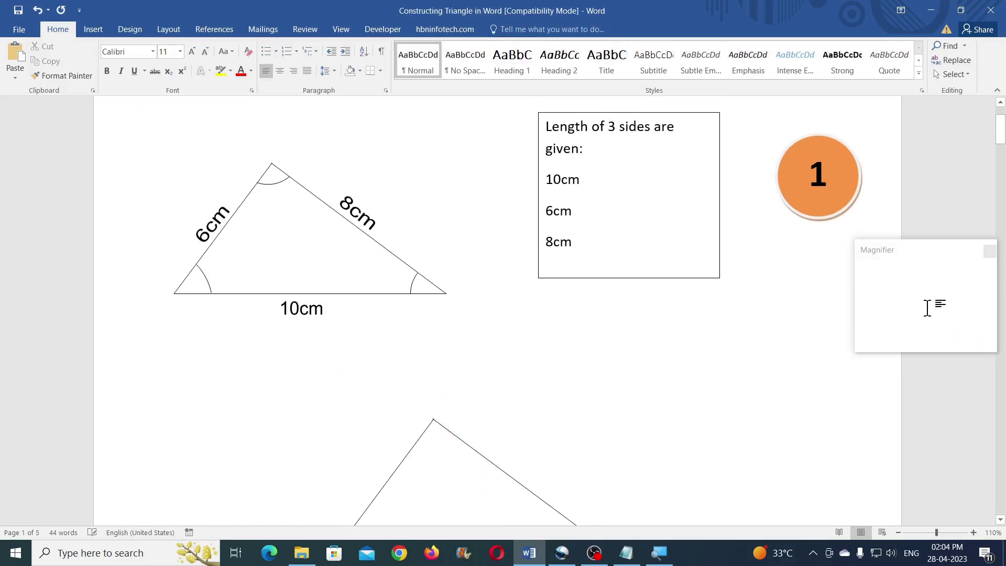
Rotate the ruler parallel to the constructed triangle's left side and align its scale with that side to measure it
scroll(523, 332, "down", 5)
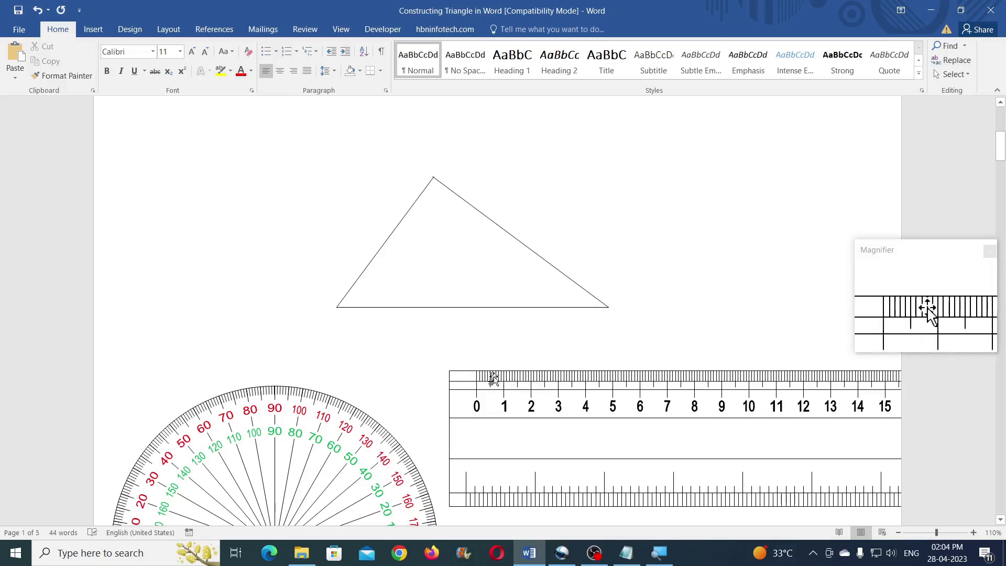
left_click_drag(464, 381, 367, 306)
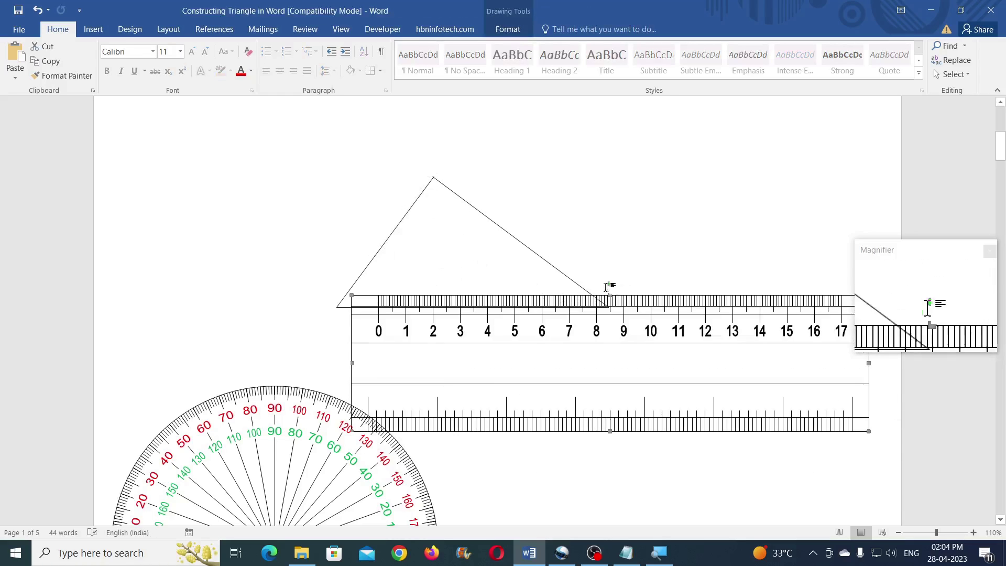
mouse_move(609, 283)
left_mouse_down()
mouse_move(580, 244)
mouse_move(498, 242)
mouse_move(467, 261)
left_mouse_up()
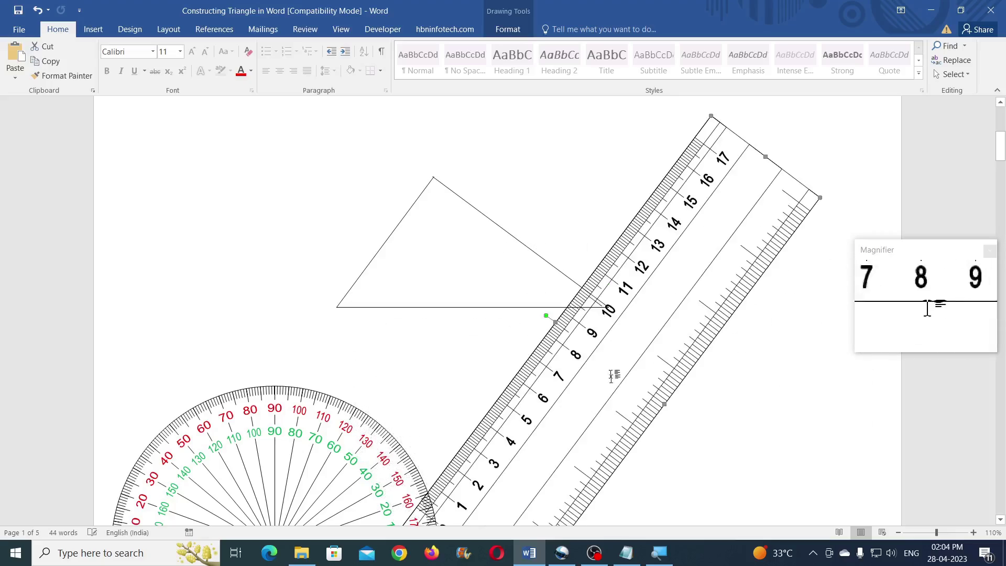
left_click_drag(563, 346, 503, 177)
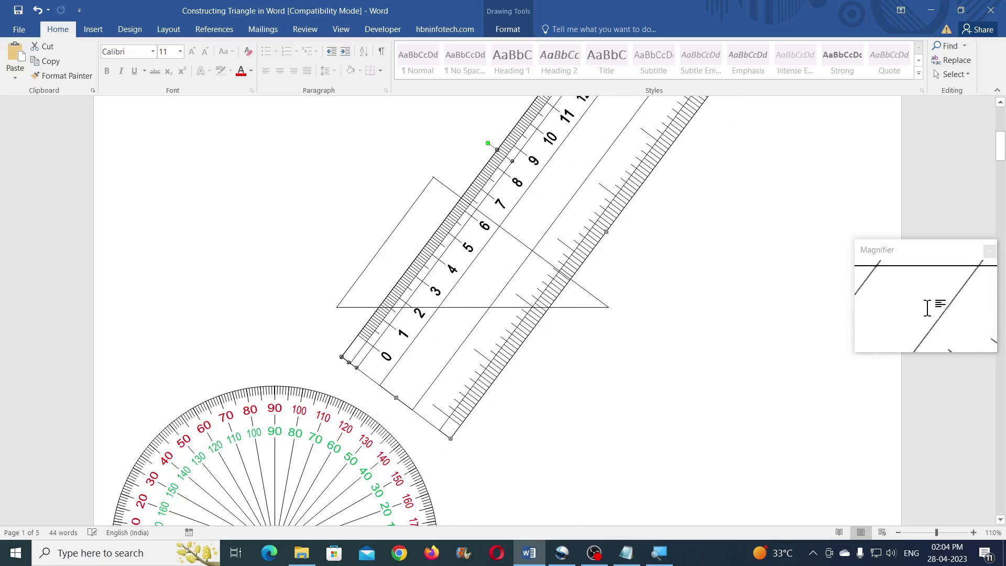
scroll(577, 220, "up", 1)
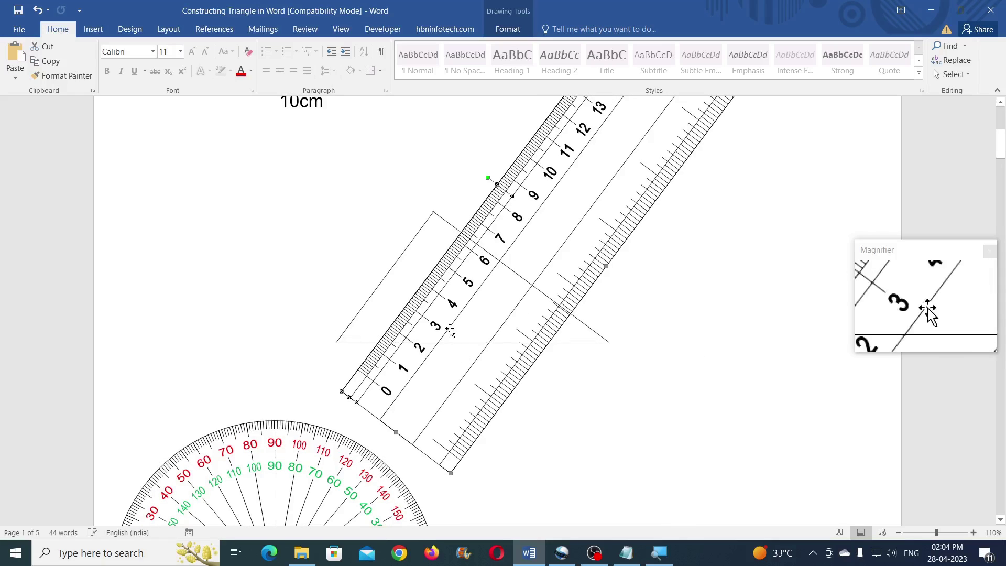
left_click_drag(442, 317, 431, 303)
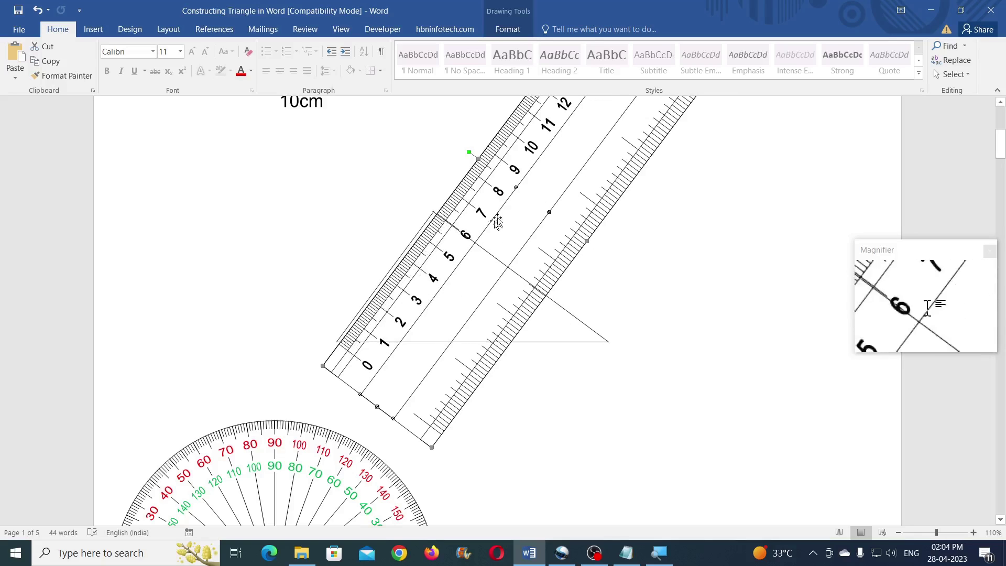
Turn the ruler along the triangle's right side, align its zero mark with the apex to measure it, and move the ruler away below
left_click_drag(582, 168, 511, 288)
left_click_drag(397, 273, 535, 218)
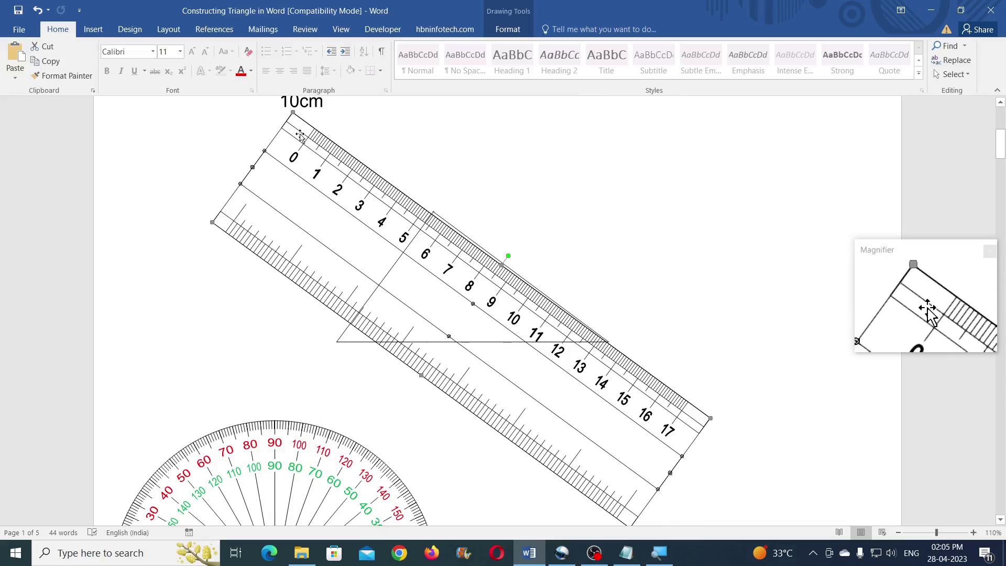
left_click_drag(302, 136, 431, 241)
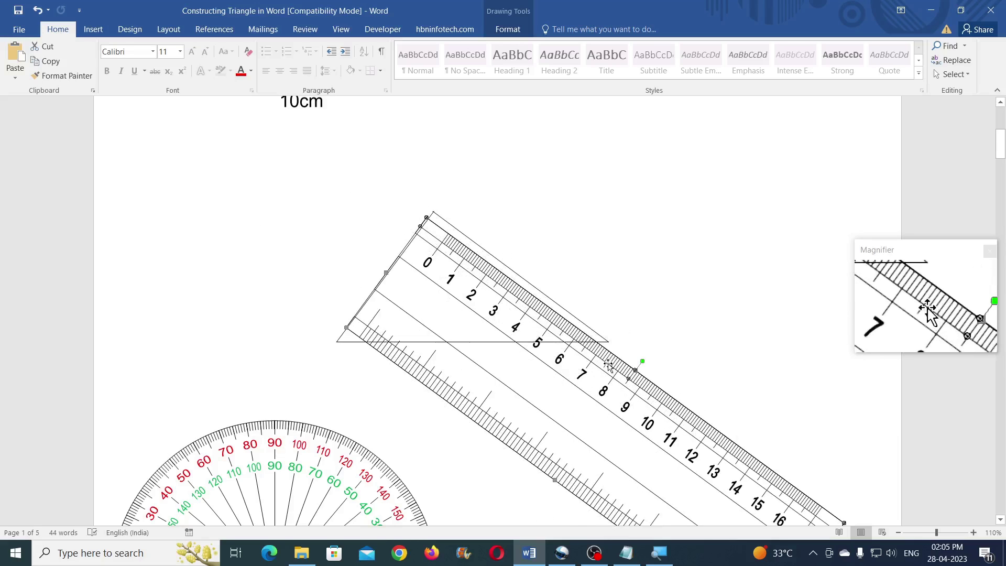
left_click_drag(428, 245, 413, 224)
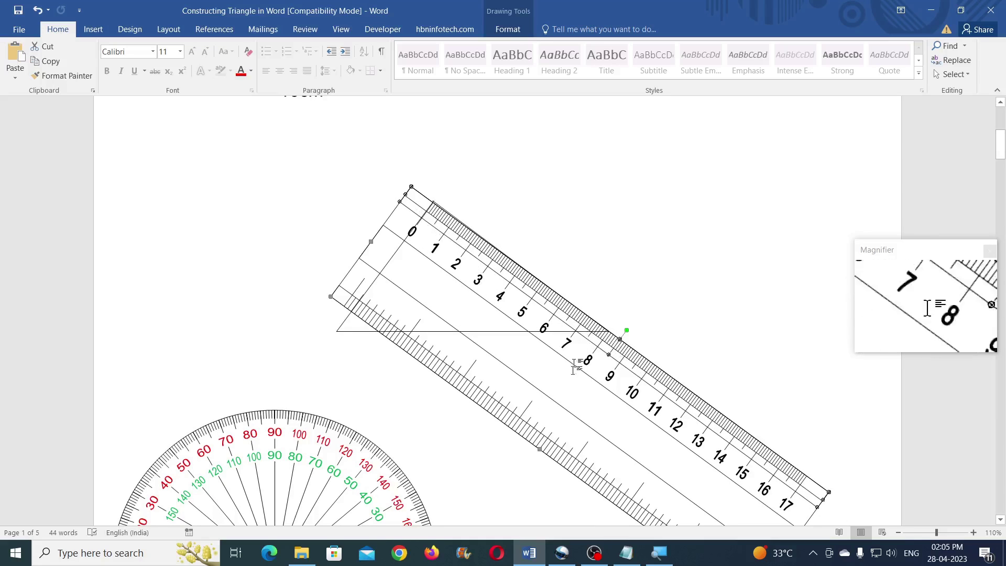
scroll(579, 354, "down", 1)
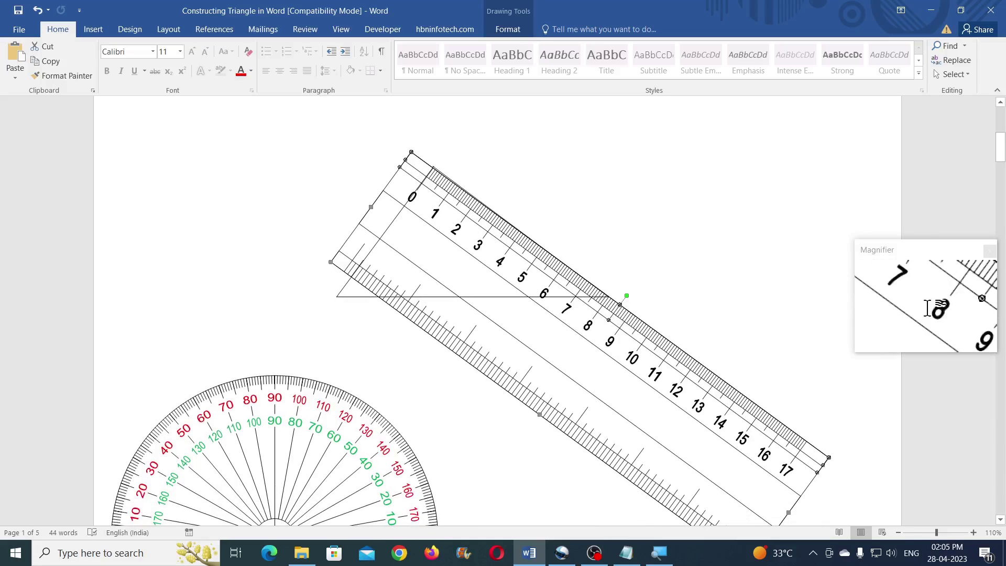
left_click_drag(582, 325, 662, 504)
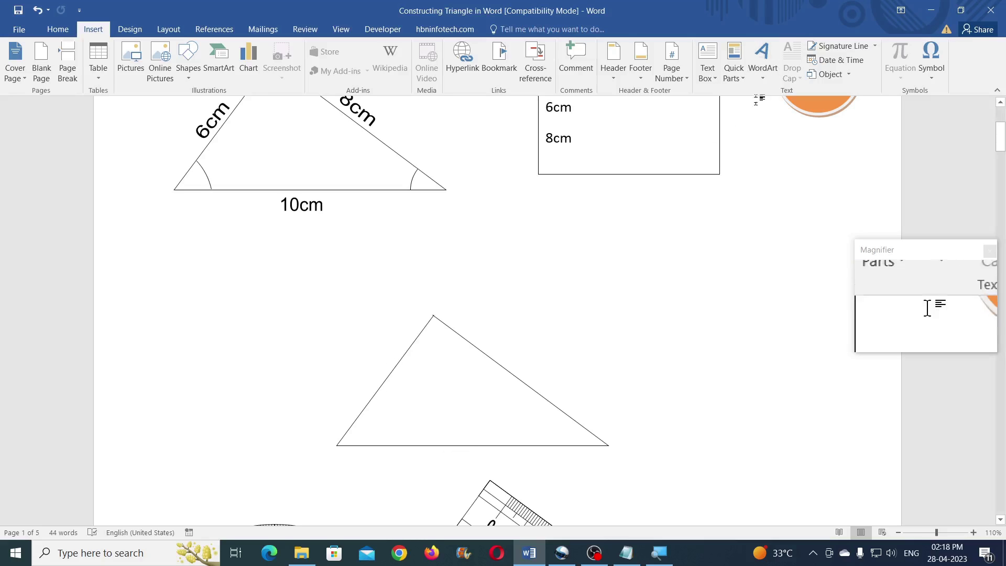
Check the available WordArt styles and the document's file type in the Save As dialog without saving
left_click(762, 79)
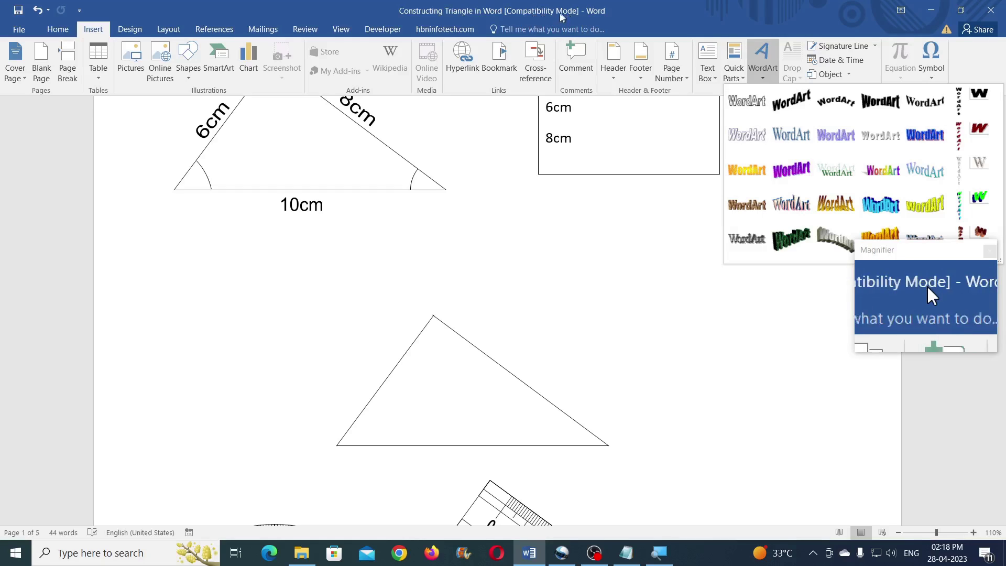
left_click(756, 15)
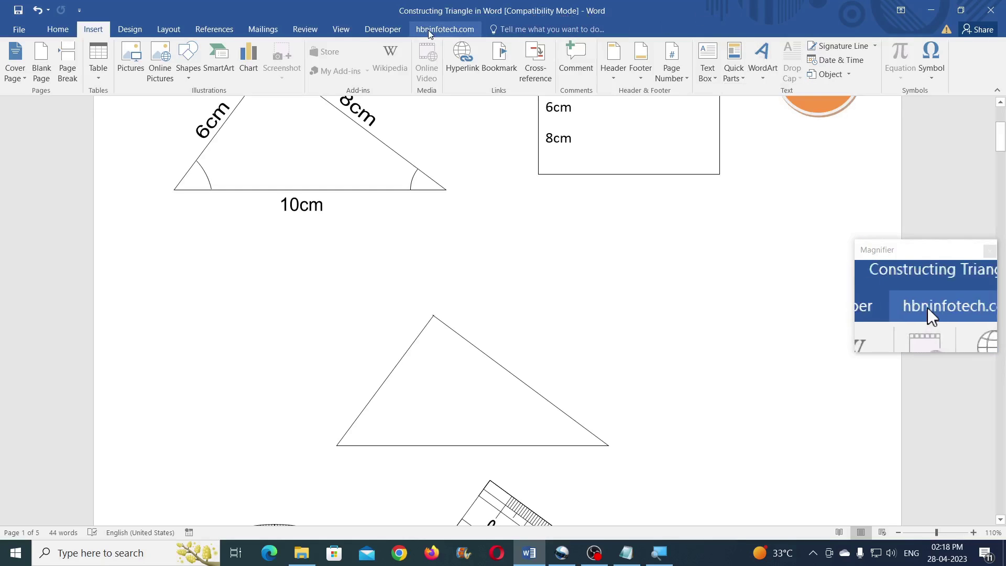
left_click(19, 29)
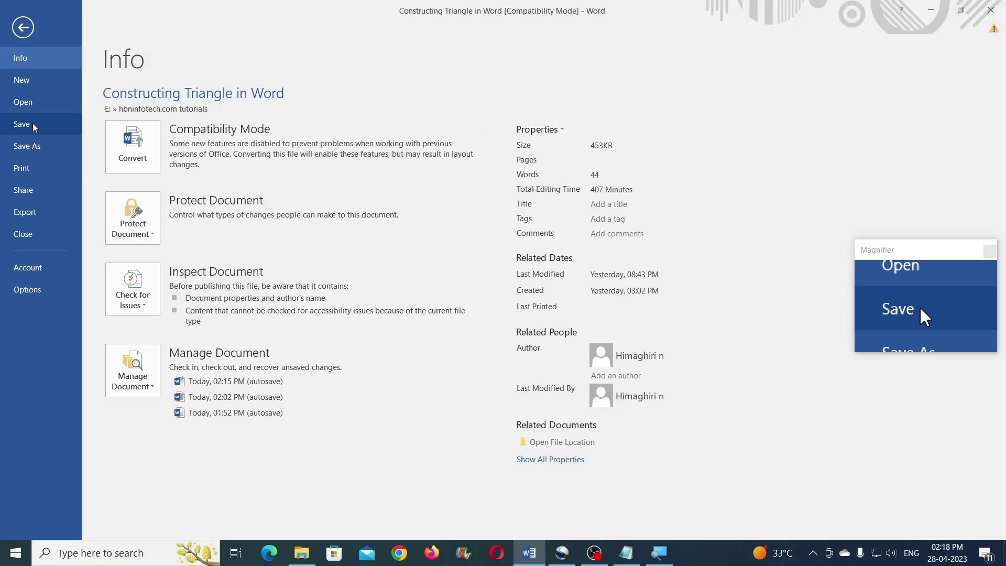
left_click(32, 146)
left_click(343, 125)
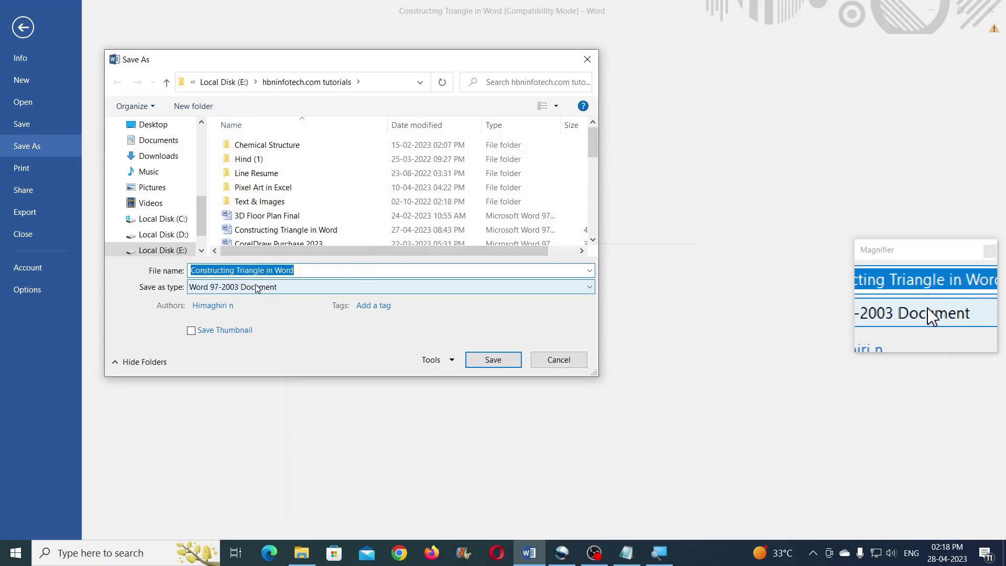
left_click(204, 290)
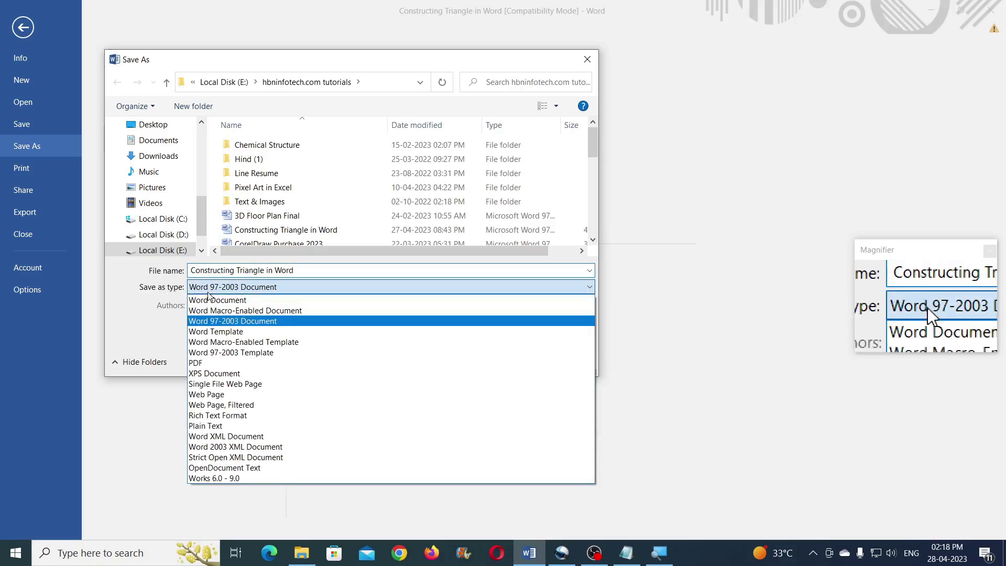
left_click(169, 328)
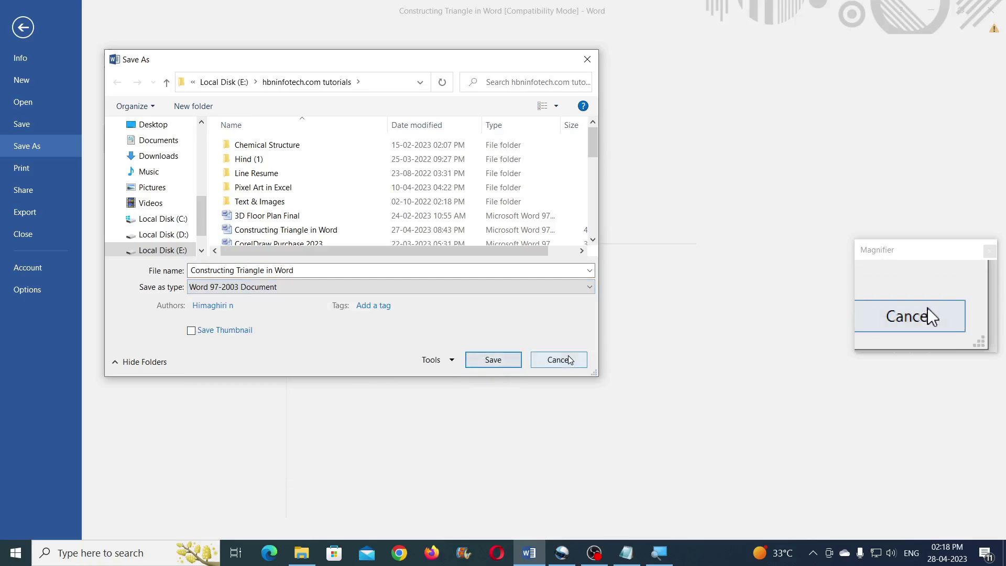
left_click(581, 365)
left_click(23, 27)
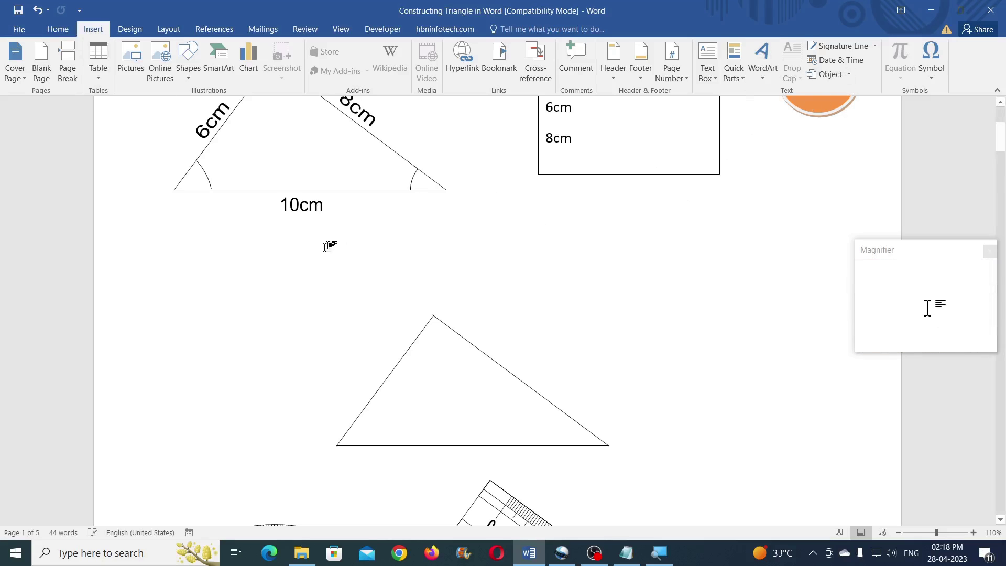
Insert WordArt reading "10cm" in the first plain outline style, in the blank area above the constructed triangle
scroll(190, 418, "up", 2)
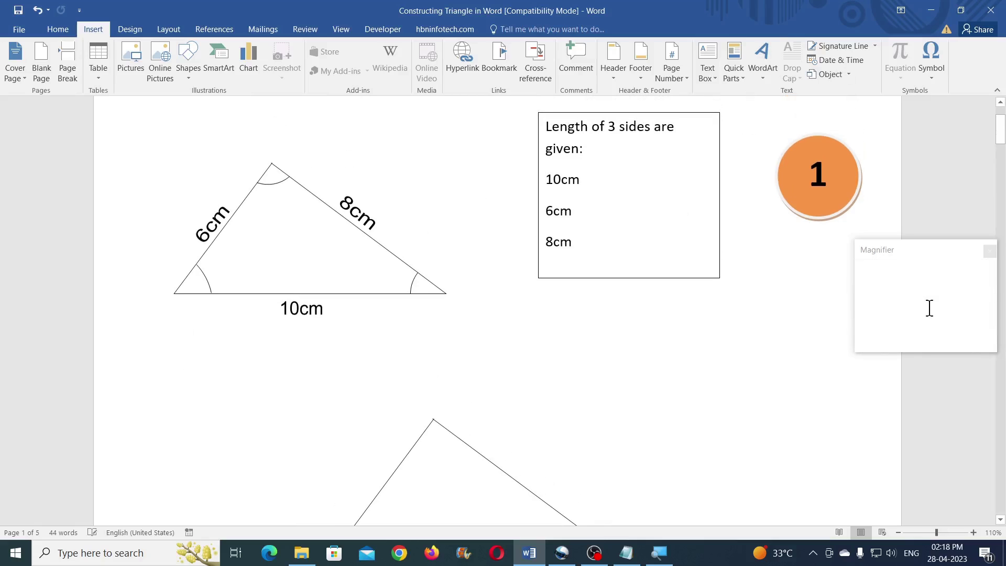
scroll(369, 315, "down", 1)
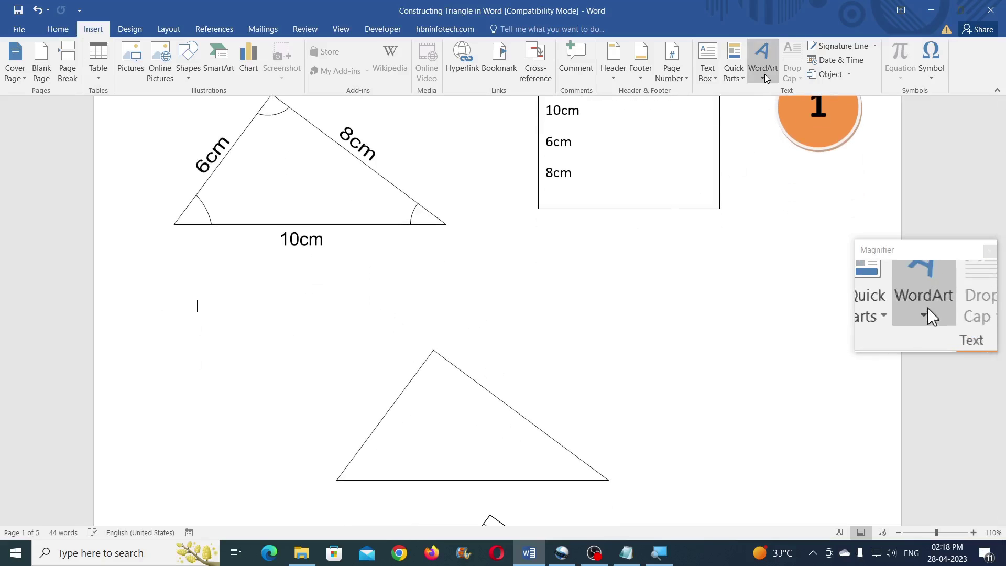
left_click(762, 57)
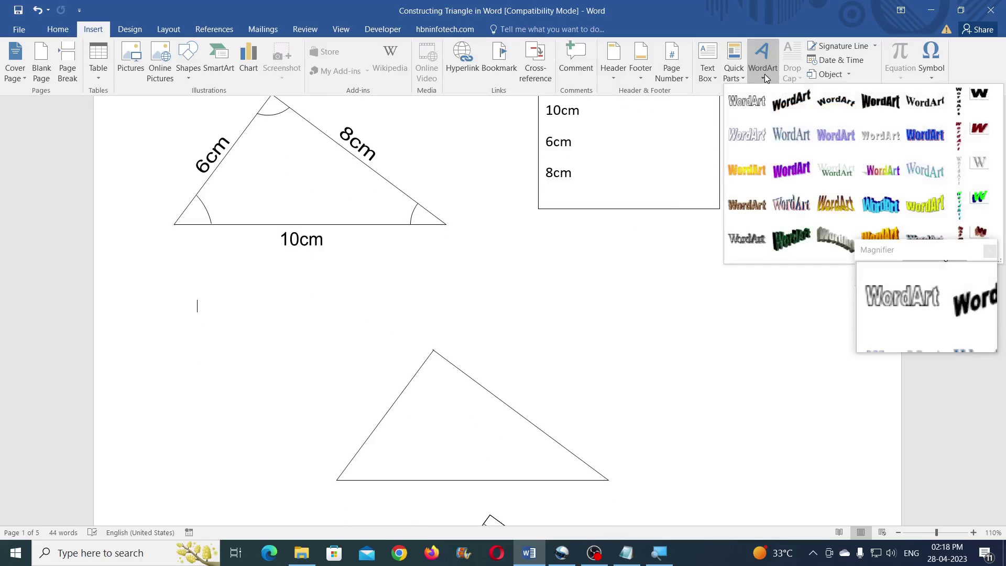
left_click(752, 107)
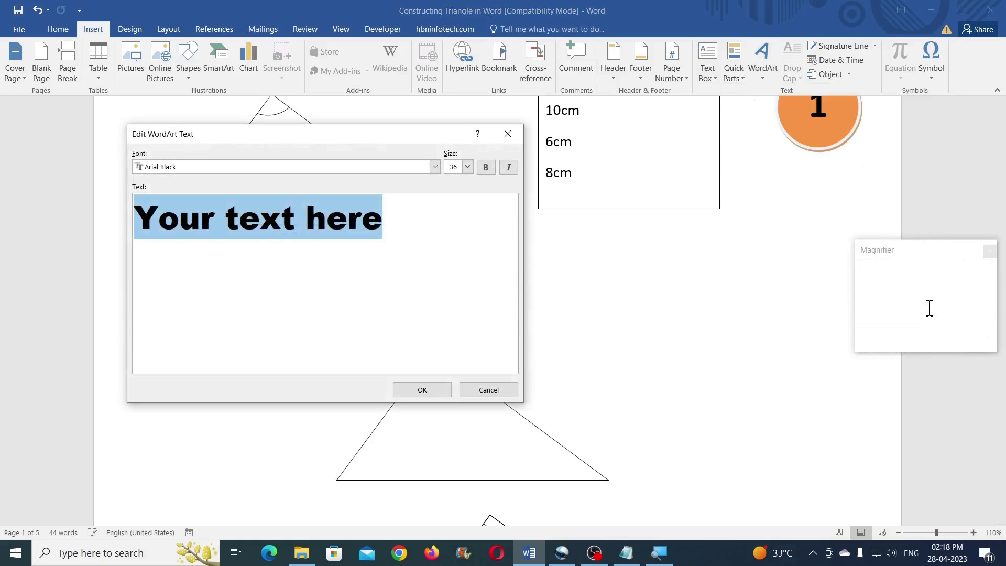
type("10")
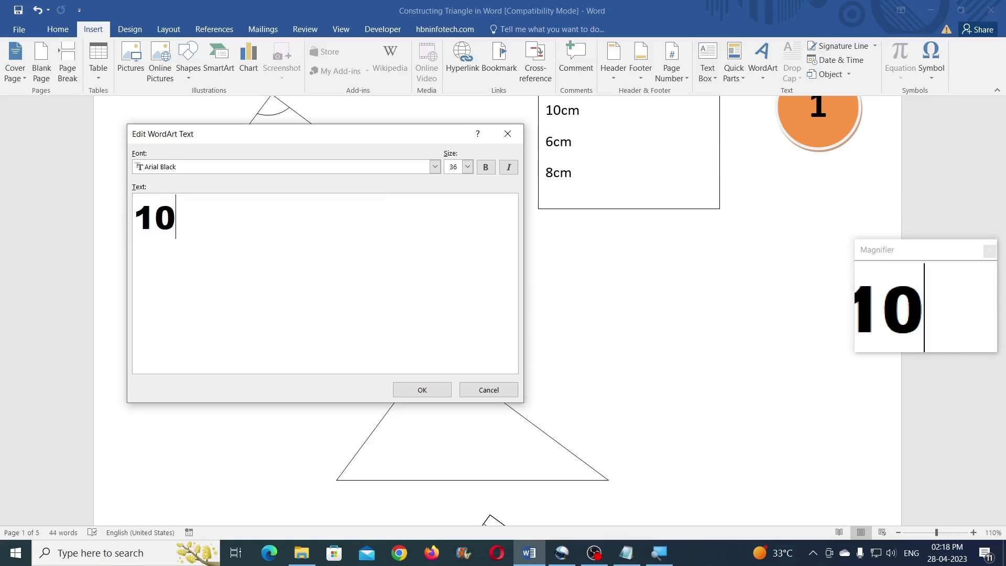
type("cm")
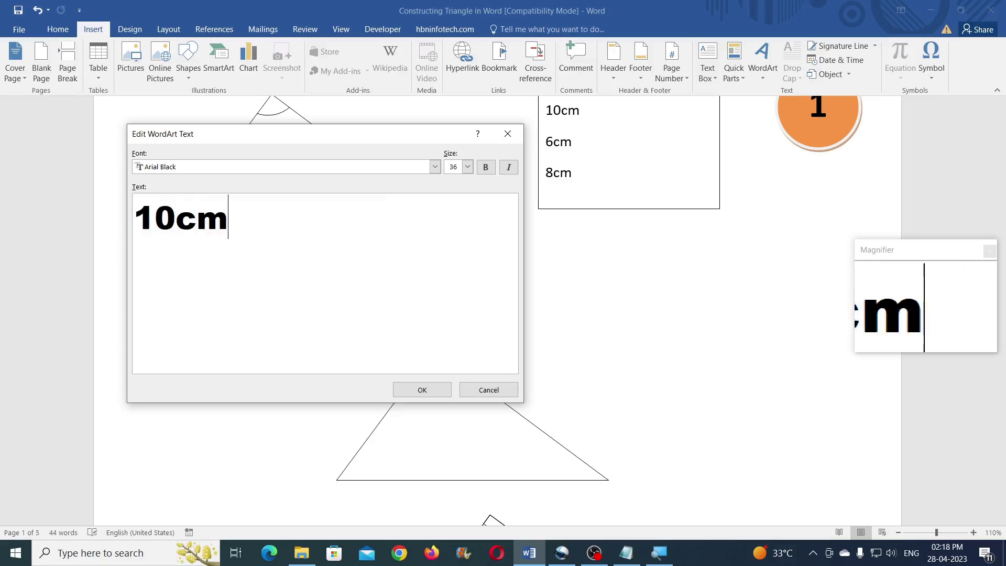
left_click(434, 390)
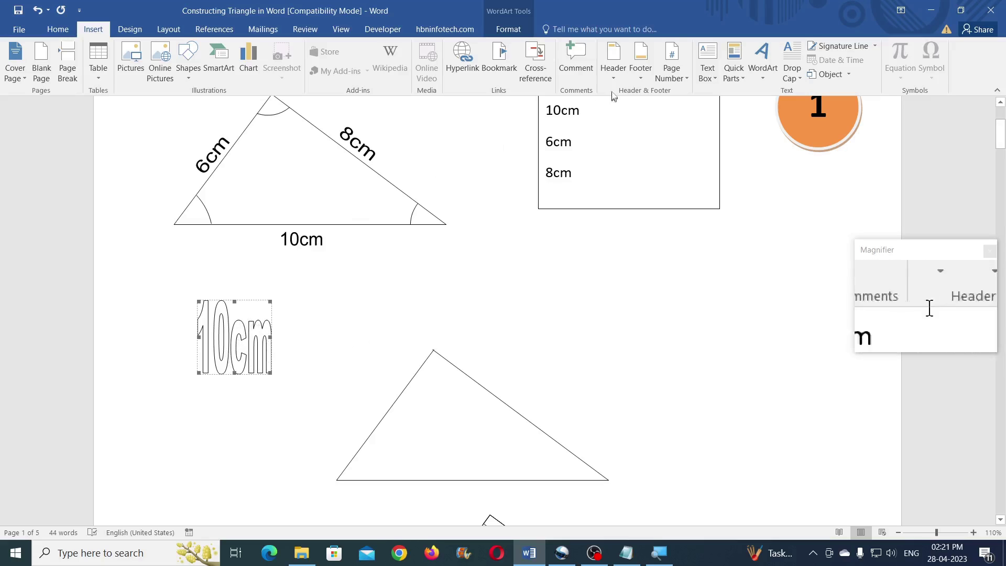
Set the 10cm WordArt's text wrapping to In Front of Text and move it slightly down and to the right
left_click(521, 32)
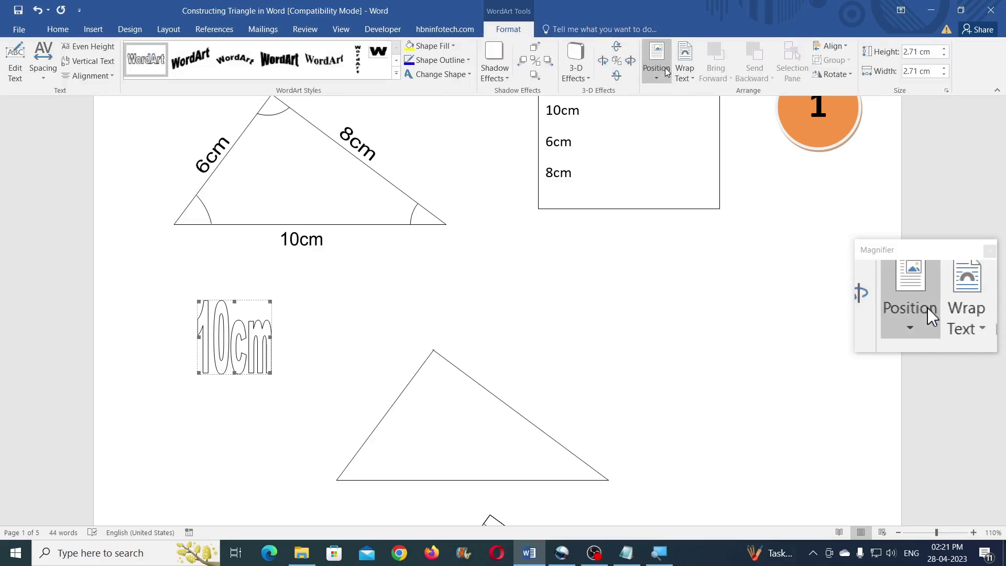
left_click(692, 62)
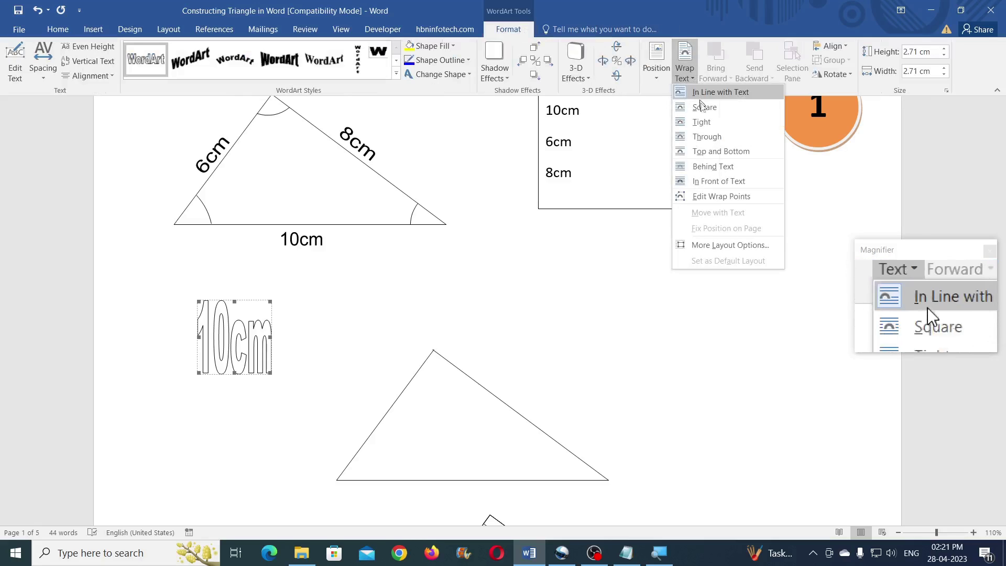
left_click(712, 182)
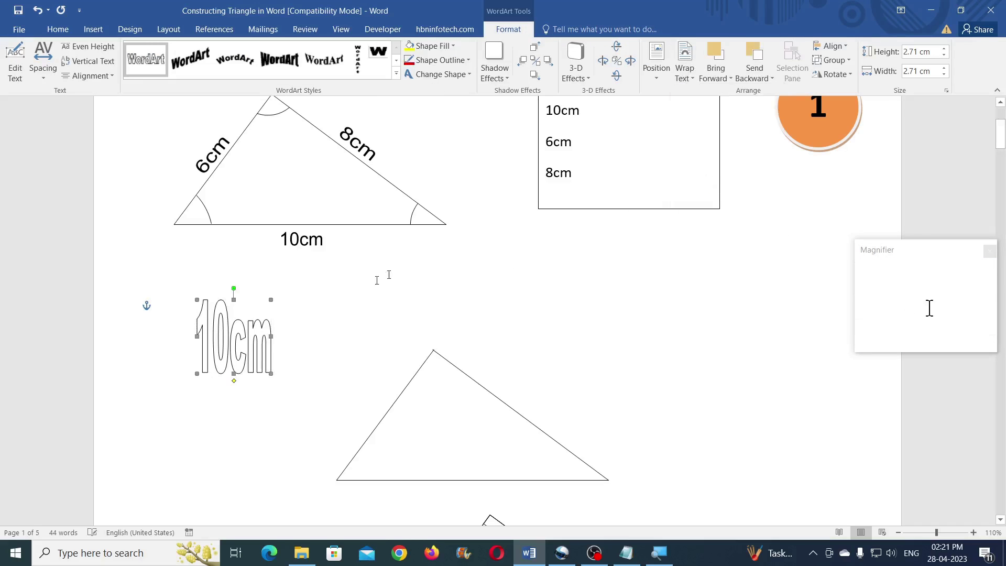
left_click_drag(241, 328, 249, 341)
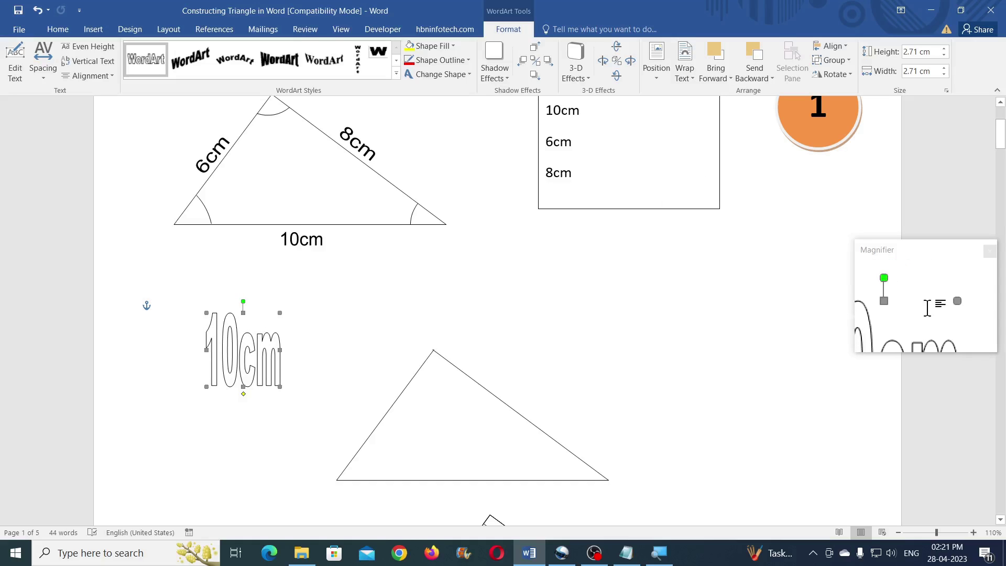
Fill the 10cm WordArt with black and remove its outline
left_click(439, 46)
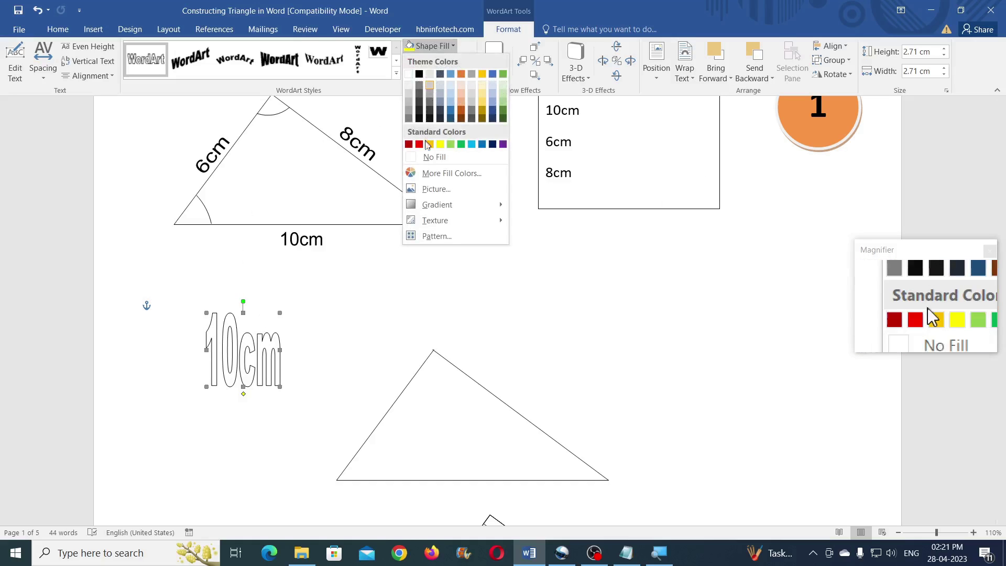
left_click(419, 75)
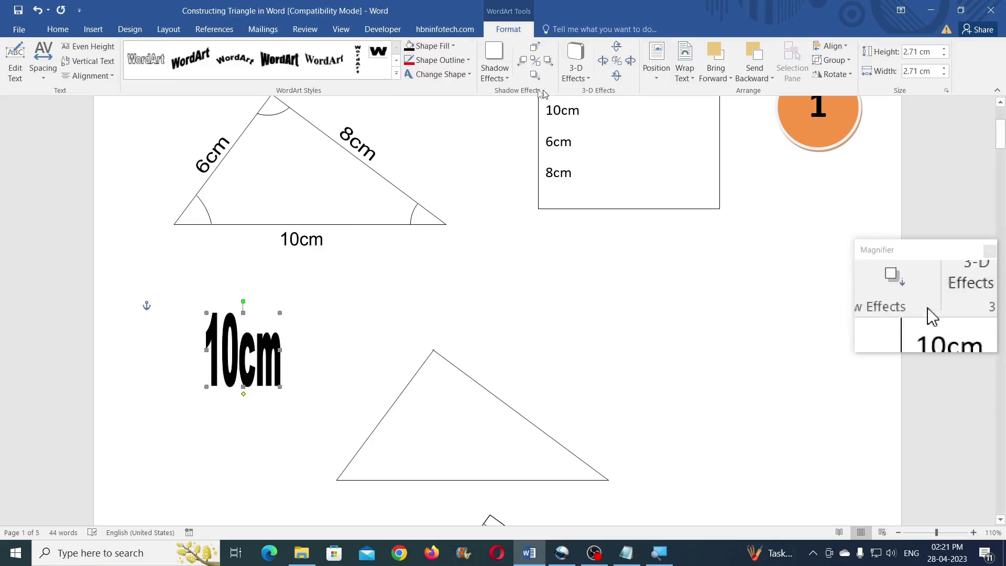
left_click(424, 64)
left_click(439, 170)
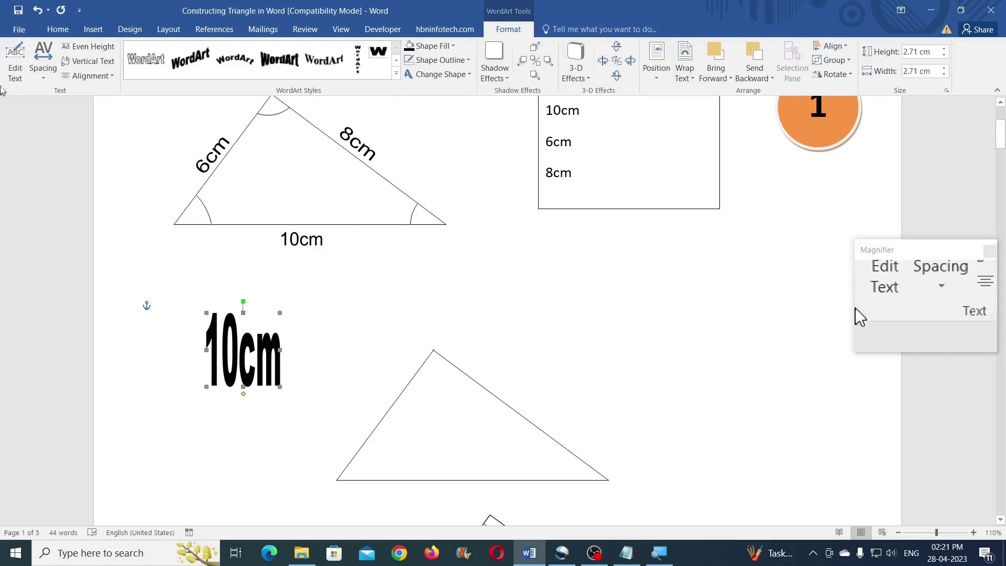
Change the font of the 10cm WordArt to Arial
left_click(16, 73)
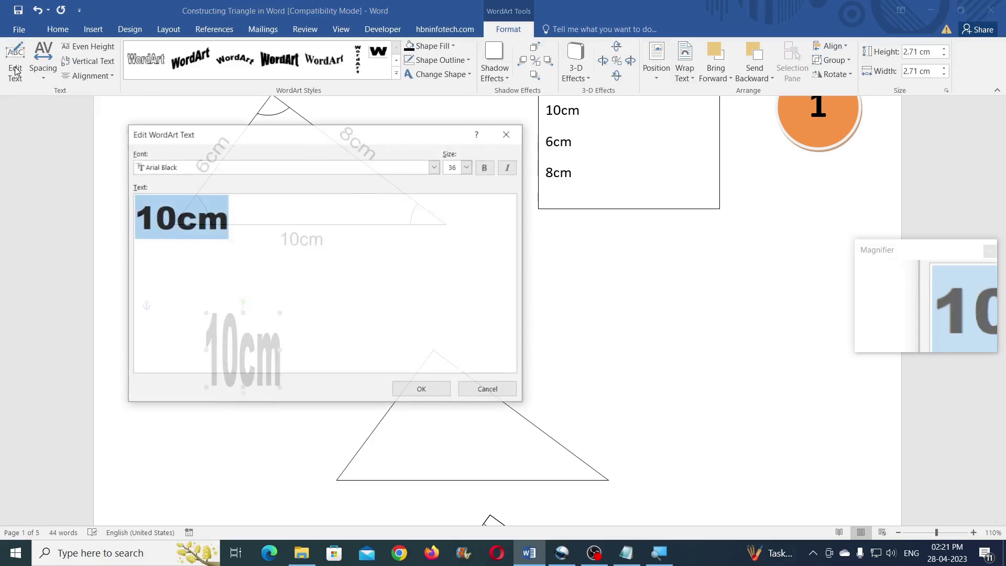
left_click(293, 167)
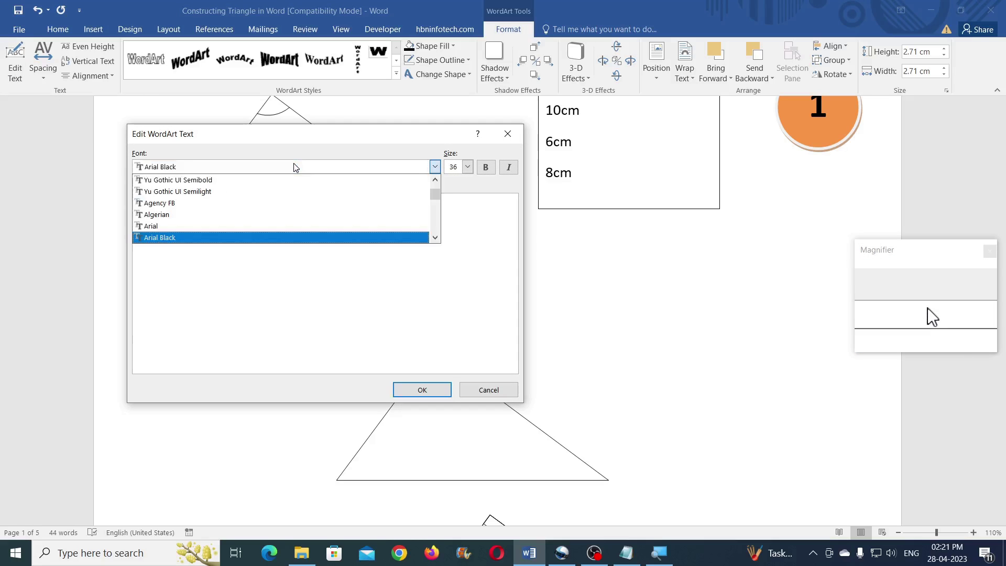
left_click(157, 226)
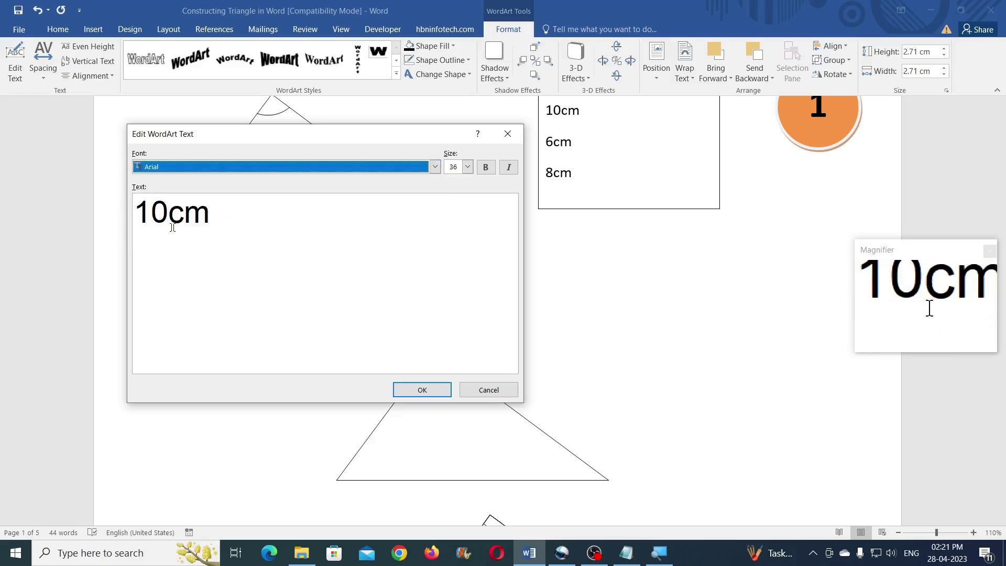
left_click(429, 393)
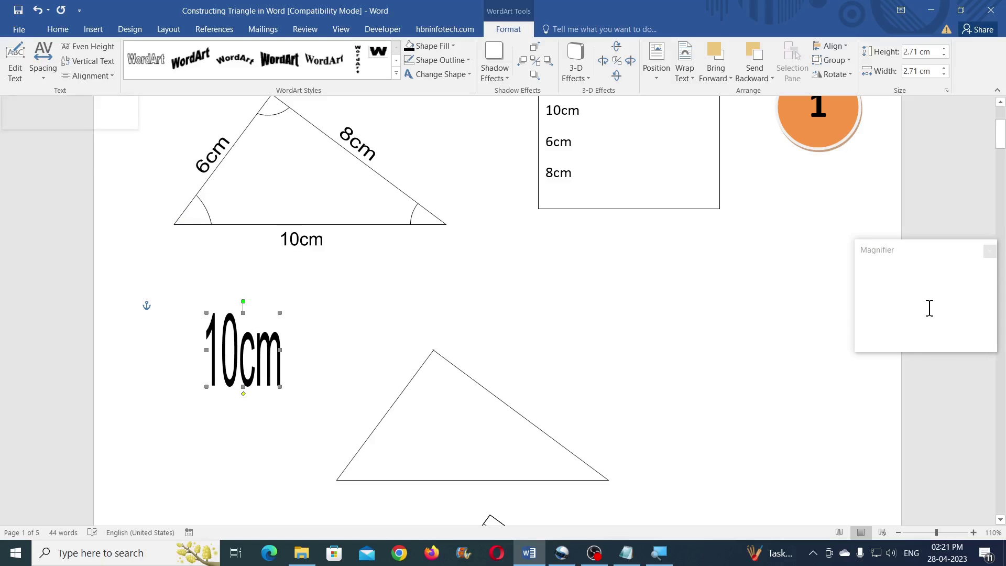
Shrink the 10cm WordArt to about 0.52 cm high and 1.6 cm wide and place it centred below the constructed triangle's base
scroll(342, 281, "down", 2)
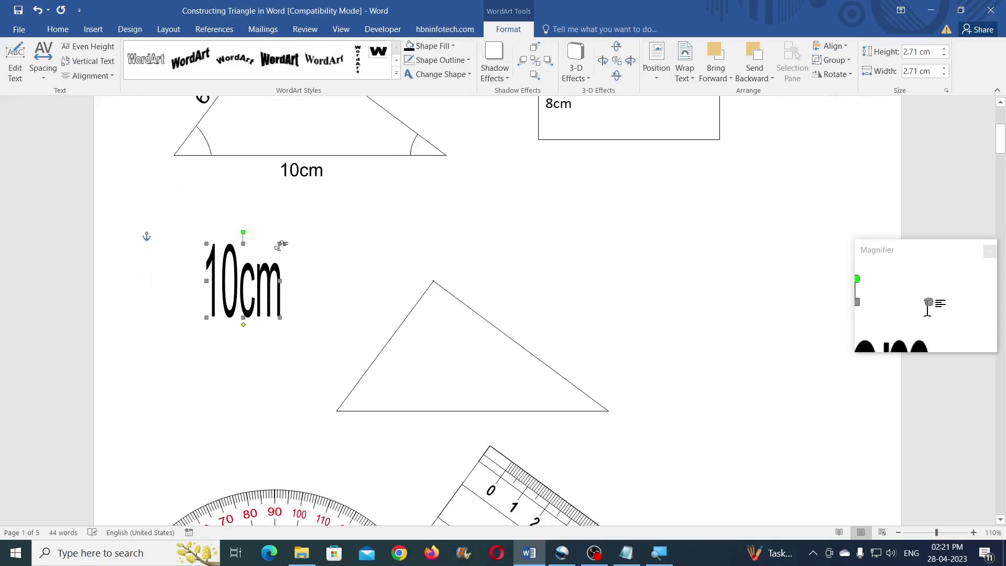
left_click_drag(279, 243, 279, 289)
left_click_drag(271, 303, 270, 302)
left_click(252, 304)
key("ctrl+shift+comma")
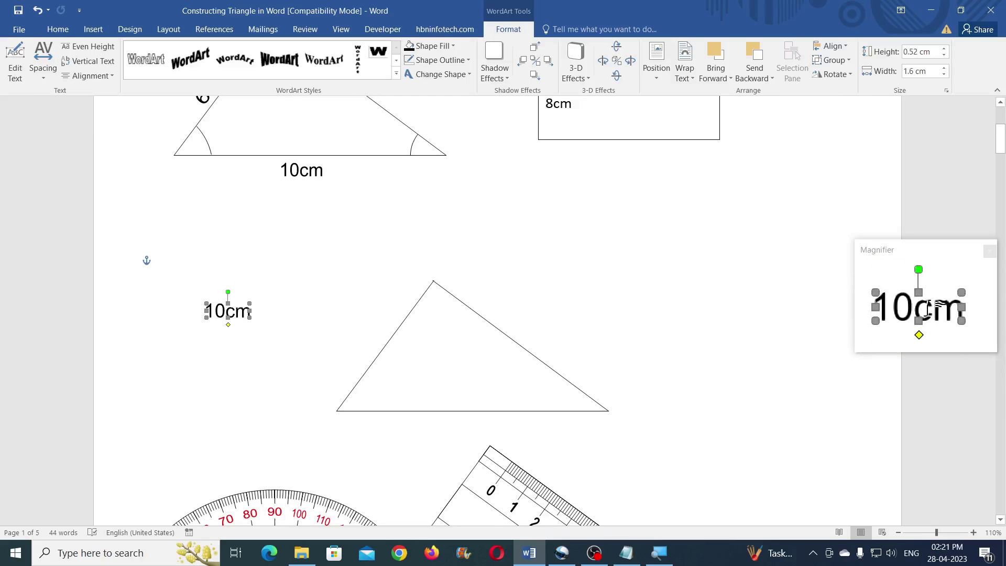
left_click_drag(233, 309, 466, 421)
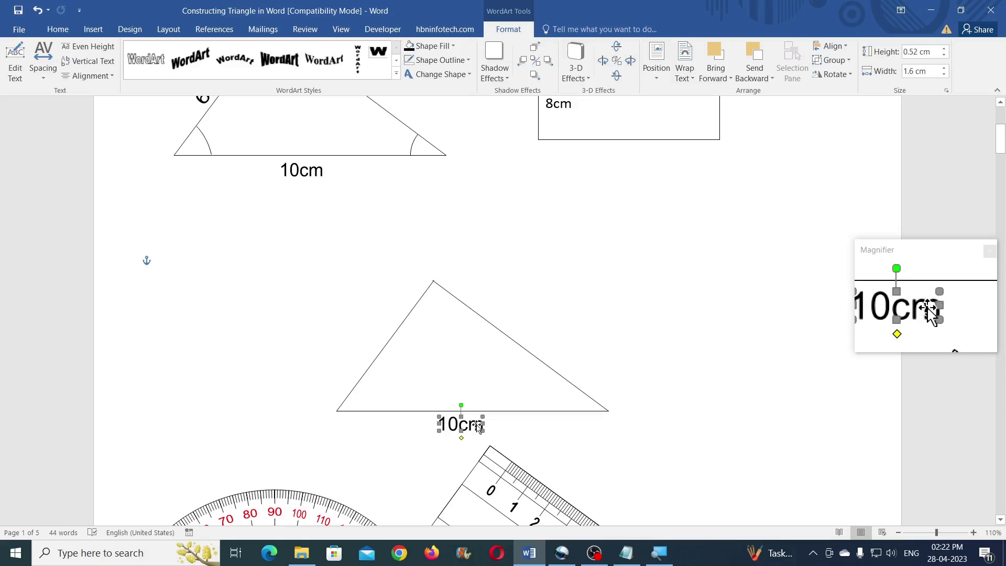
Copy the 10cm label to the constructed triangle's left side and rotate it parallel to that side
left_click_drag(471, 419, 325, 329)
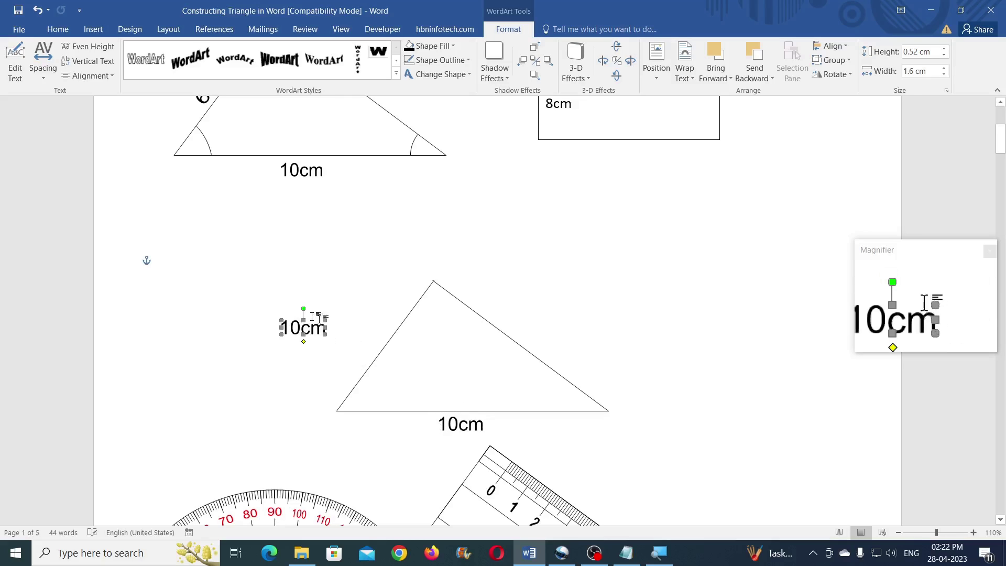
left_click_drag(304, 307, 383, 333)
scroll(380, 306, "up", 2)
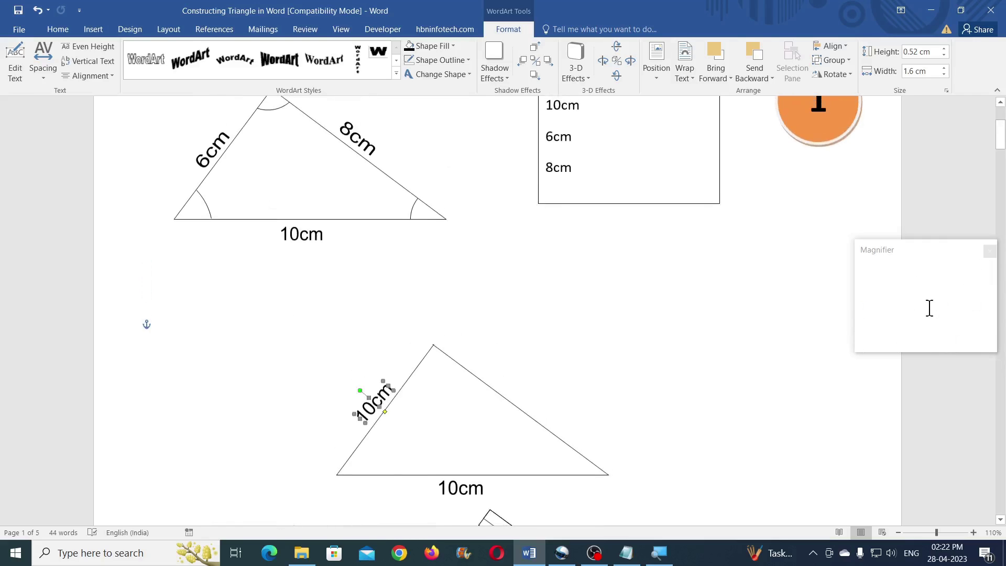
Change the text of the label copy on the triangle's left side to 6cm
left_click(15, 65)
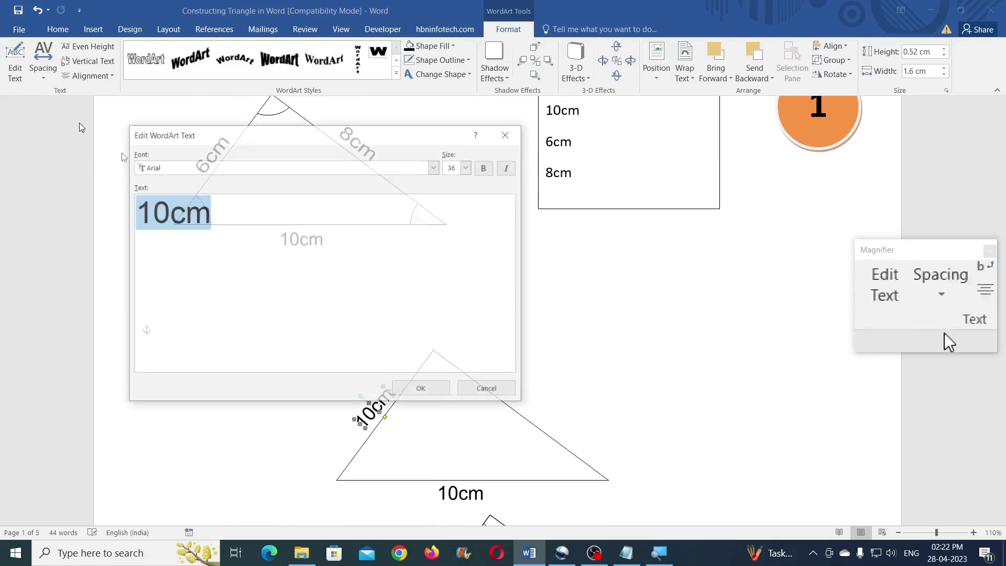
left_click(167, 210)
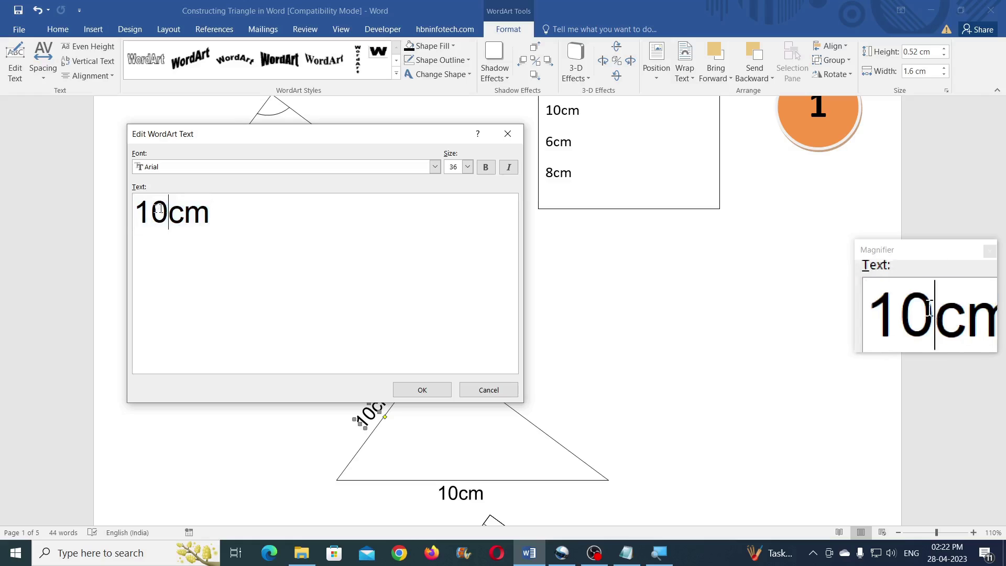
left_click_drag(168, 209, 136, 209)
type("6")
left_click(421, 387)
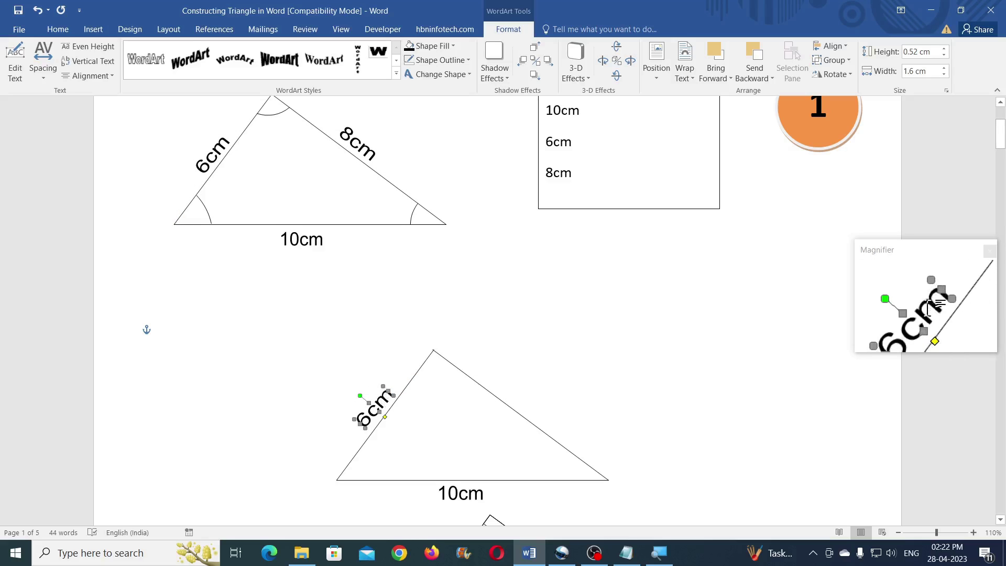
Copy the 6cm label along the constructed triangle's right side, rotated parallel to it, and change its text to 8cm
left_click_drag(384, 402, 583, 340)
left_click_drag(575, 381, 532, 400)
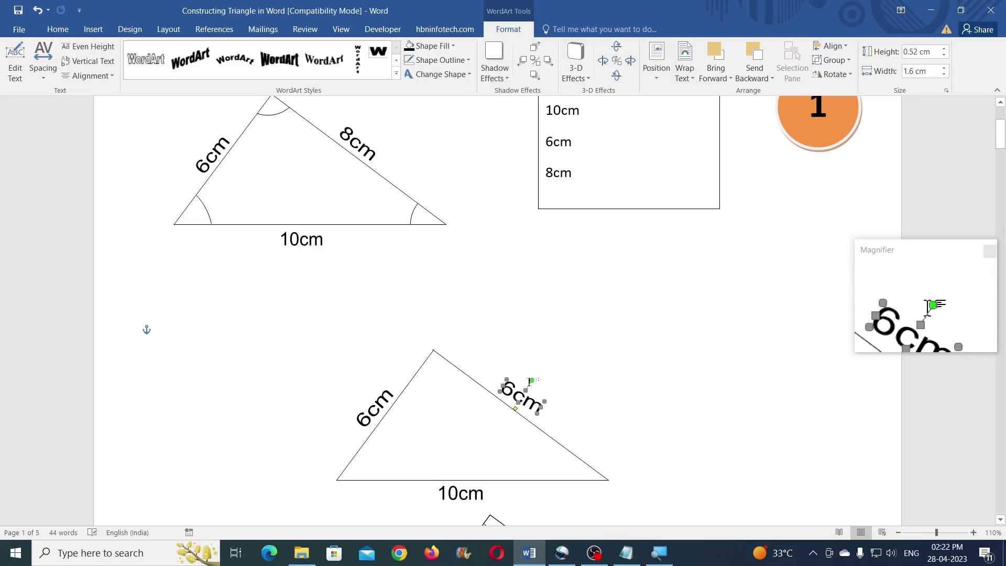
left_click(14, 62)
left_click_drag(152, 207, 135, 208)
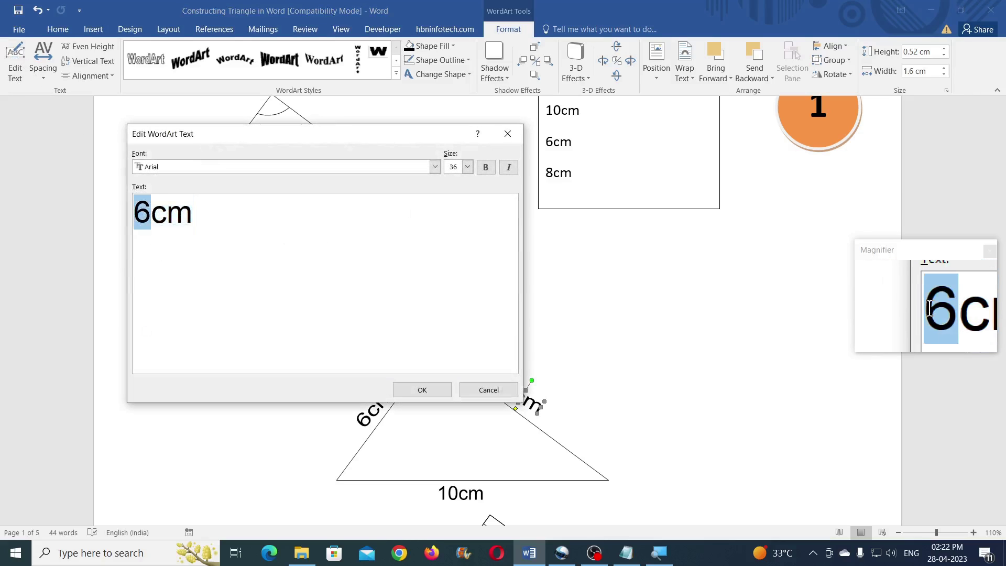
type("8")
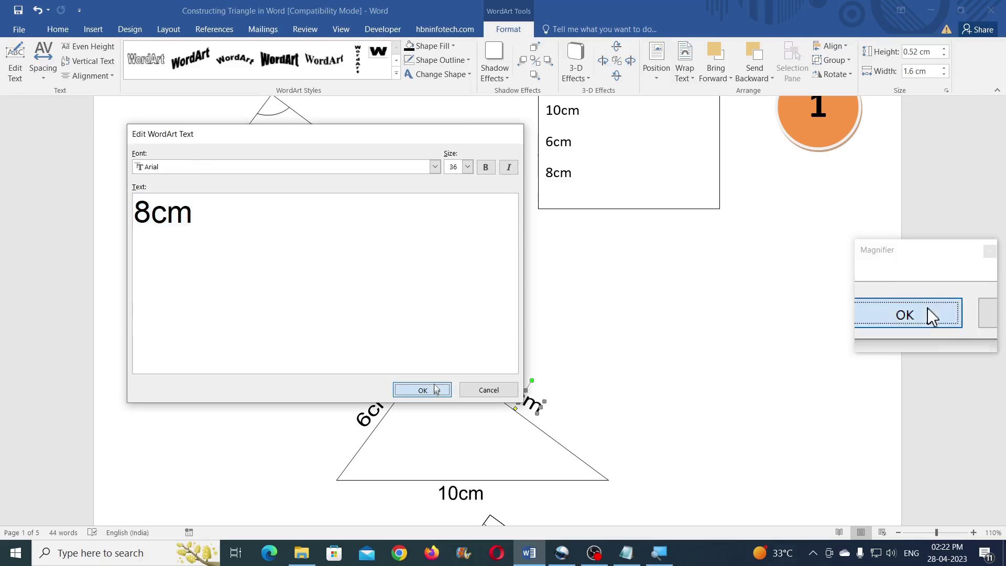
left_click(423, 389)
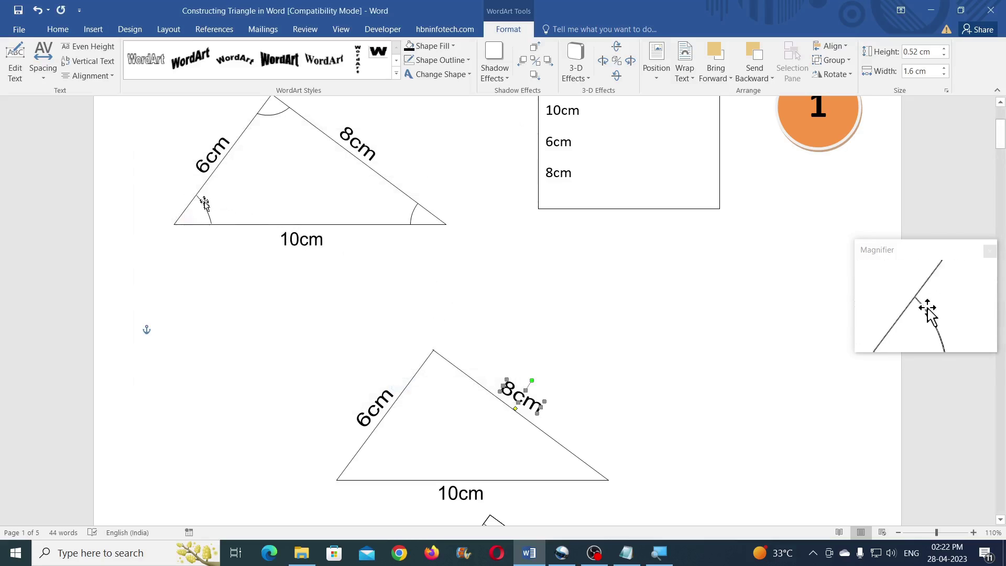
Draw an arc about 1 cm across at the triangle's lower-left corner, rotating it and trimming its ends to the two sides
left_click(94, 29)
left_click(188, 62)
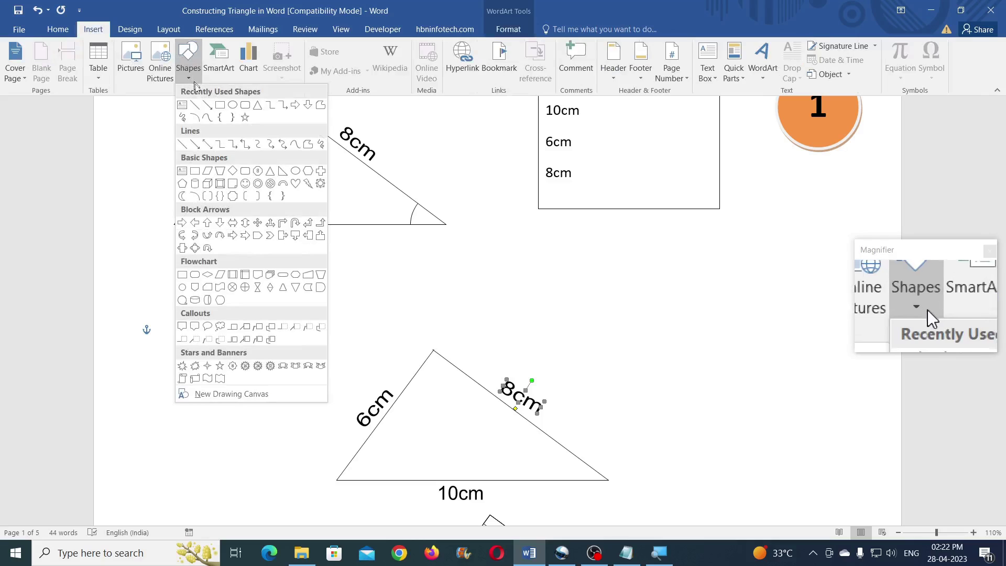
left_click(195, 117)
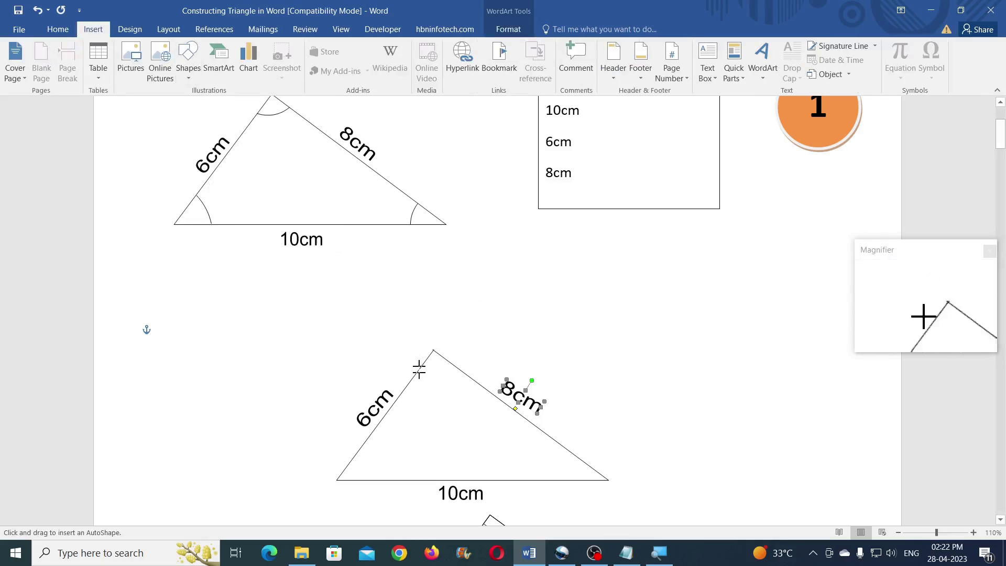
scroll(445, 299, "down", 2)
mouse_move(416, 352)
left_mouse_down()
mouse_move(445, 379)
mouse_move(369, 401)
left_mouse_up()
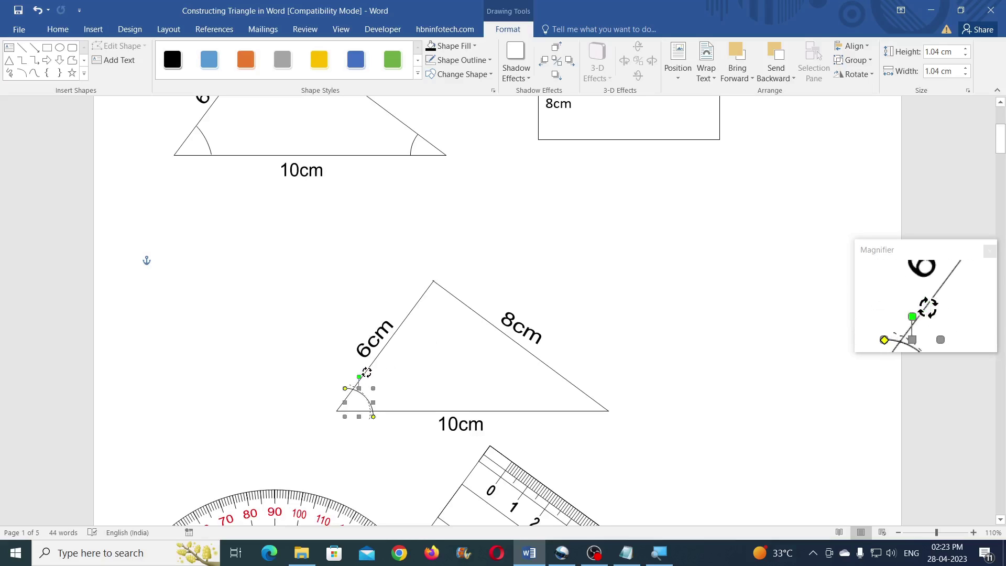
left_click_drag(366, 372, 388, 383)
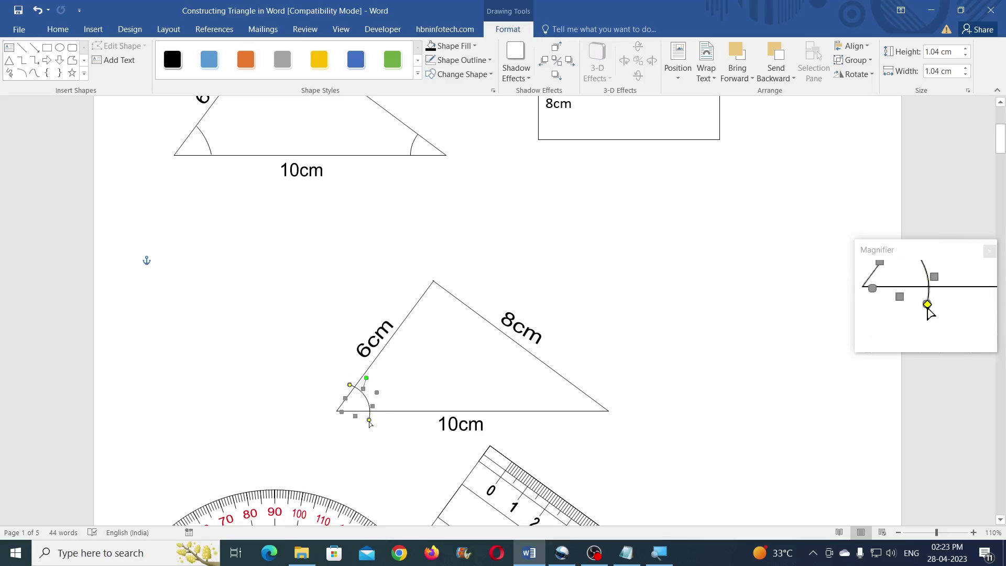
left_click_drag(370, 420, 370, 417)
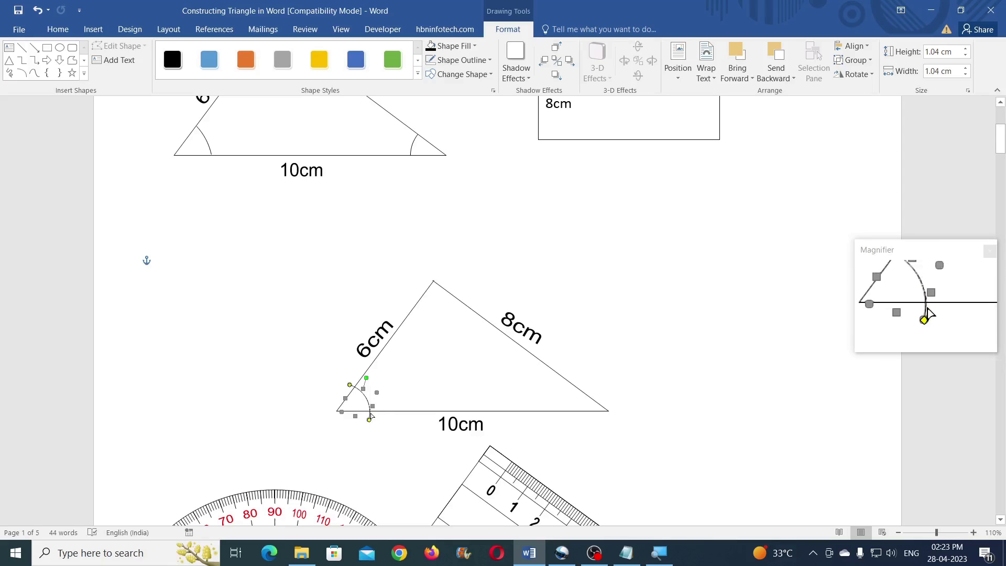
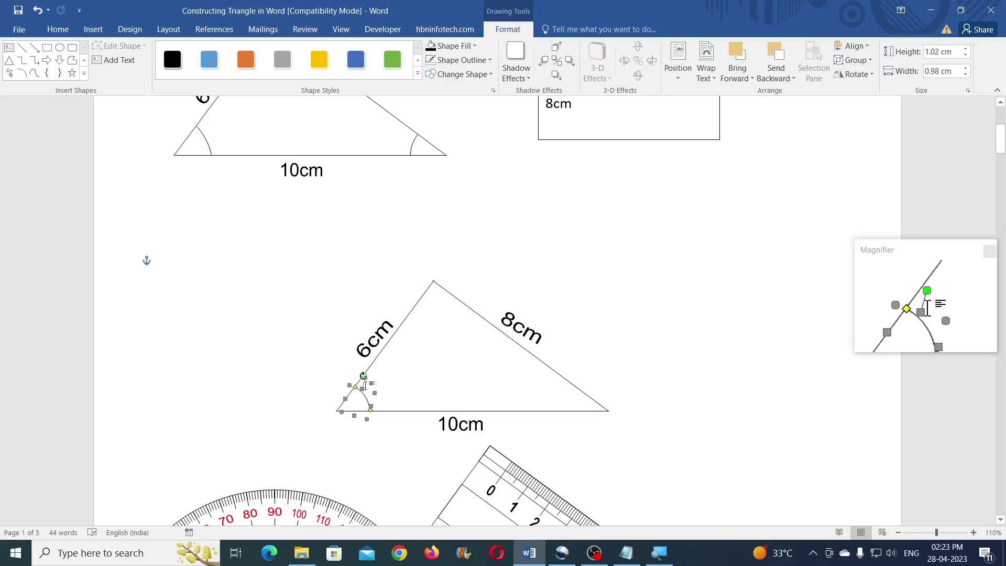
Draw an arc about 1.5 cm across under the triangle's apex, rotating it and trimming its ends to the 6cm and 8cm sides
left_click(22, 73)
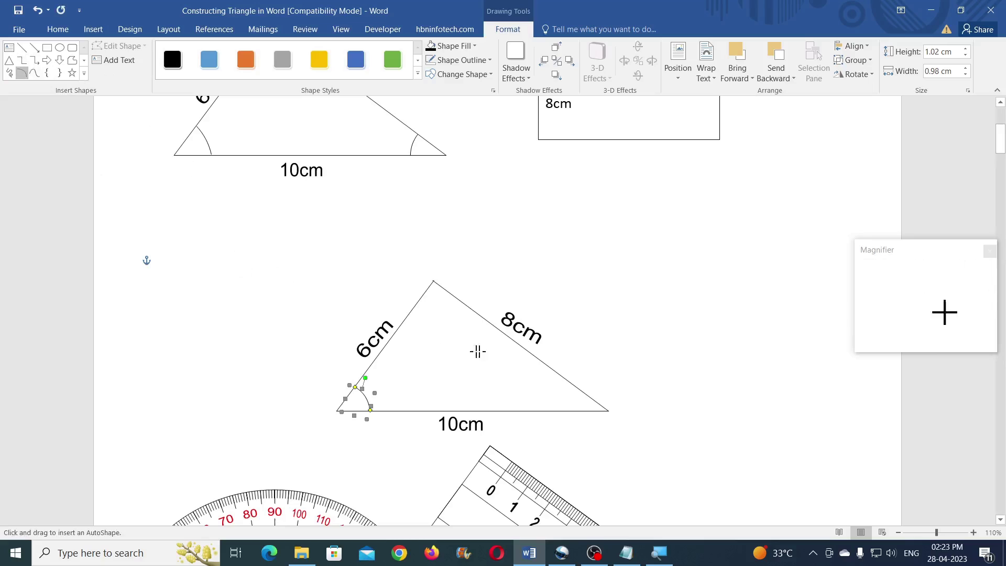
left_click_drag(439, 314, 478, 357)
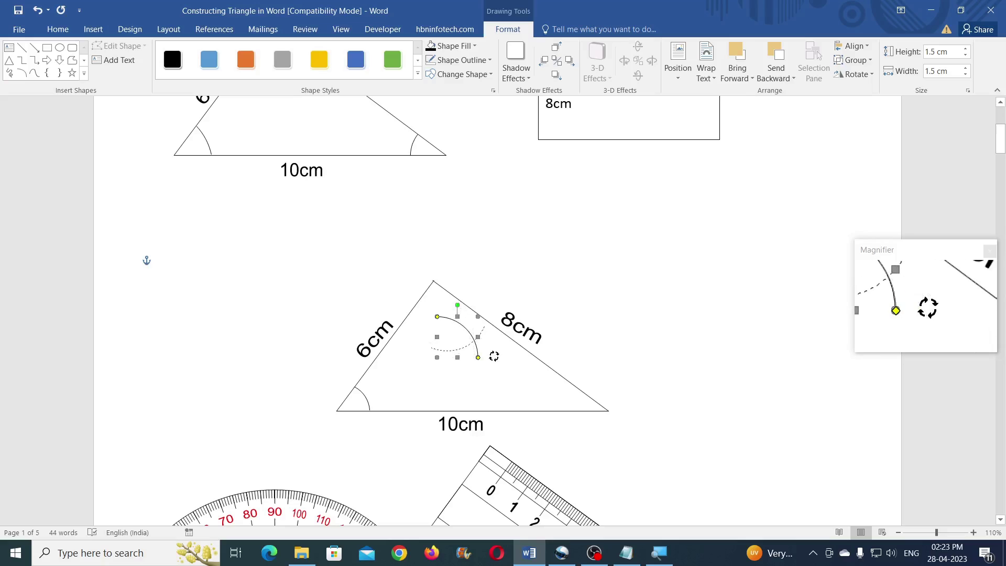
left_click_drag(494, 357, 494, 357)
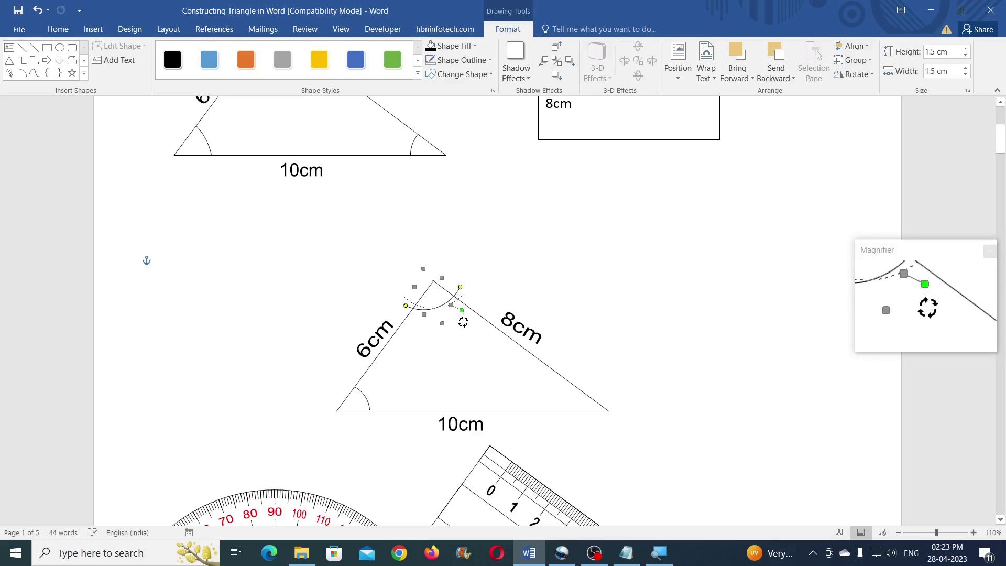
left_click_drag(463, 322, 463, 322)
left_click_drag(405, 298, 417, 305)
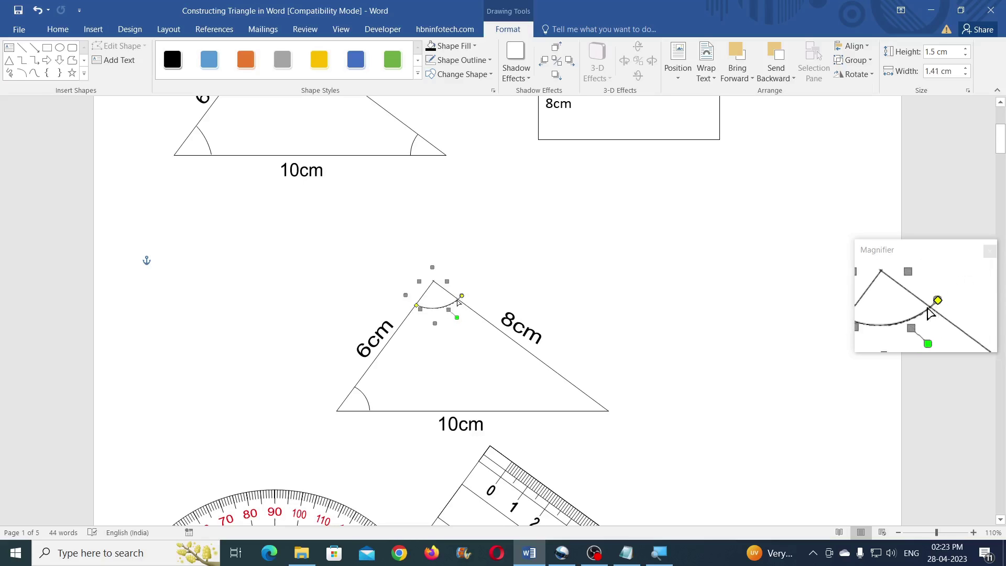
left_click_drag(461, 296, 457, 301)
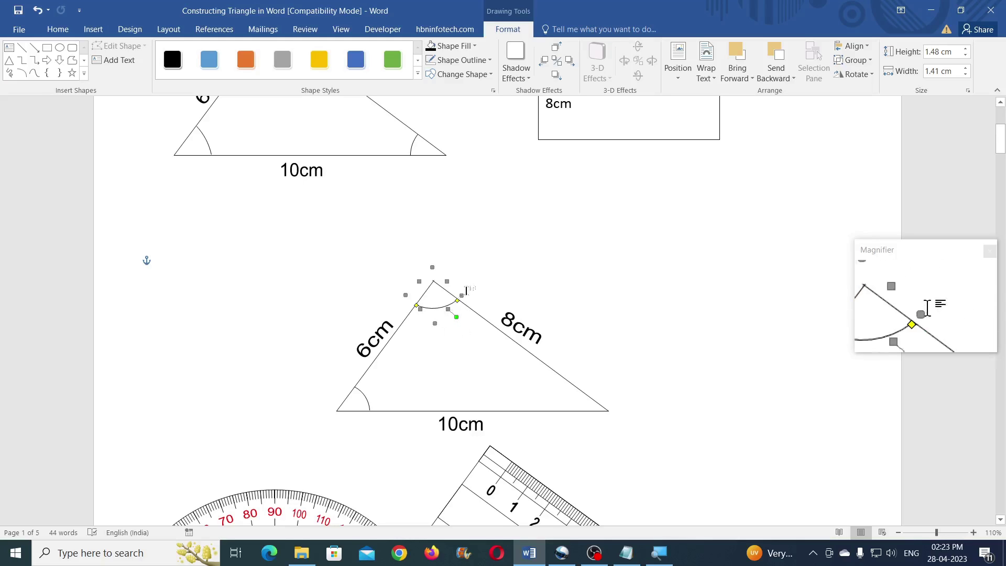
left_click(466, 290)
left_click(452, 304)
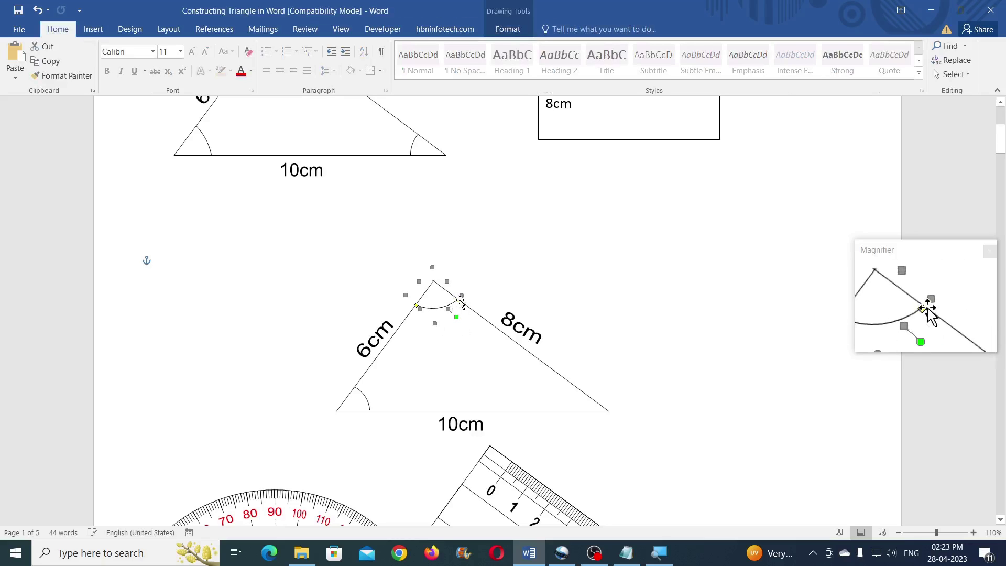
left_click_drag(457, 300, 460, 300)
left_click(469, 277)
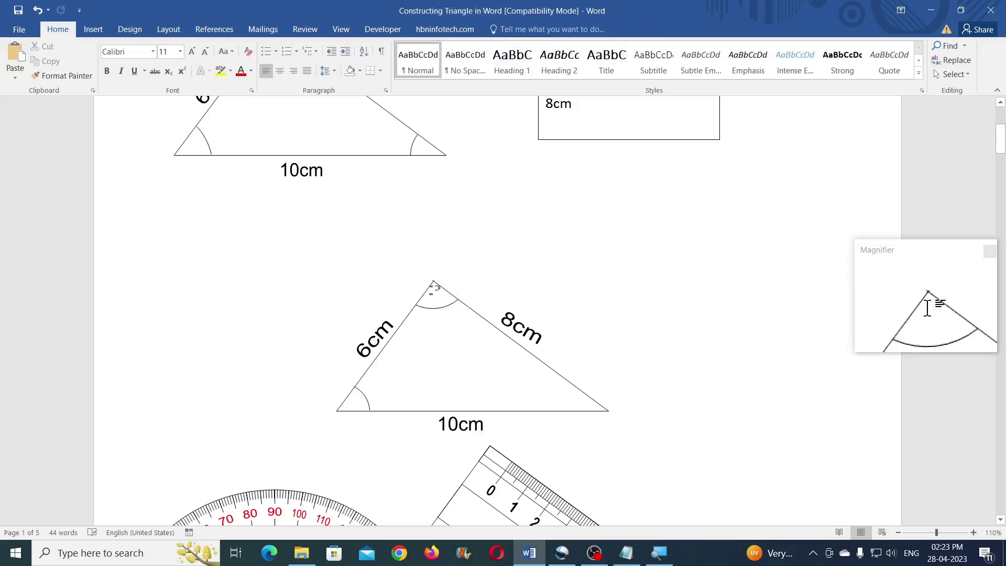
Draw an arc about 1.6 by 1.4 cm at the triangle's lower-right corner, rotated and trimmed to end on the 8cm and 10cm sides
left_click(93, 29)
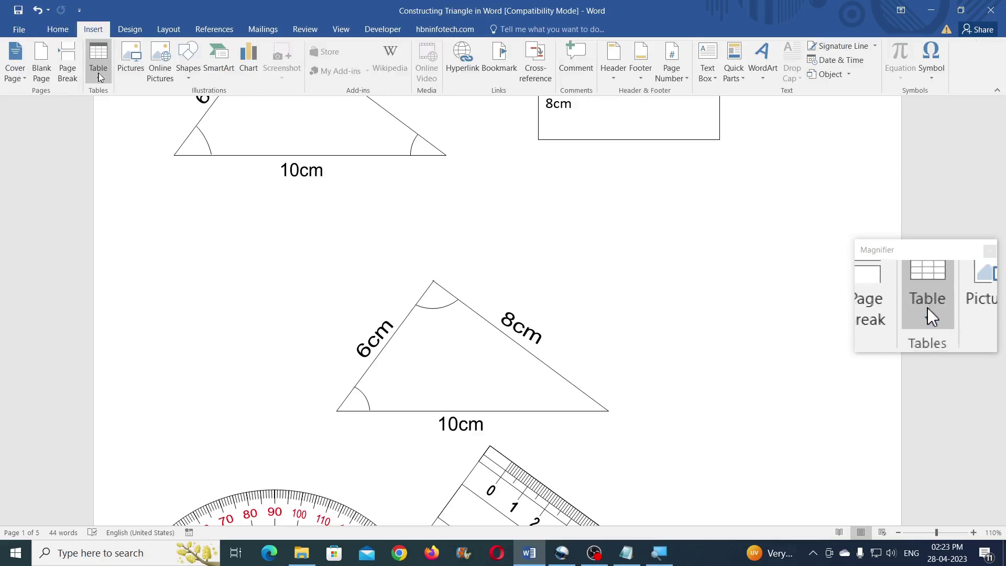
left_click(188, 68)
left_click(195, 119)
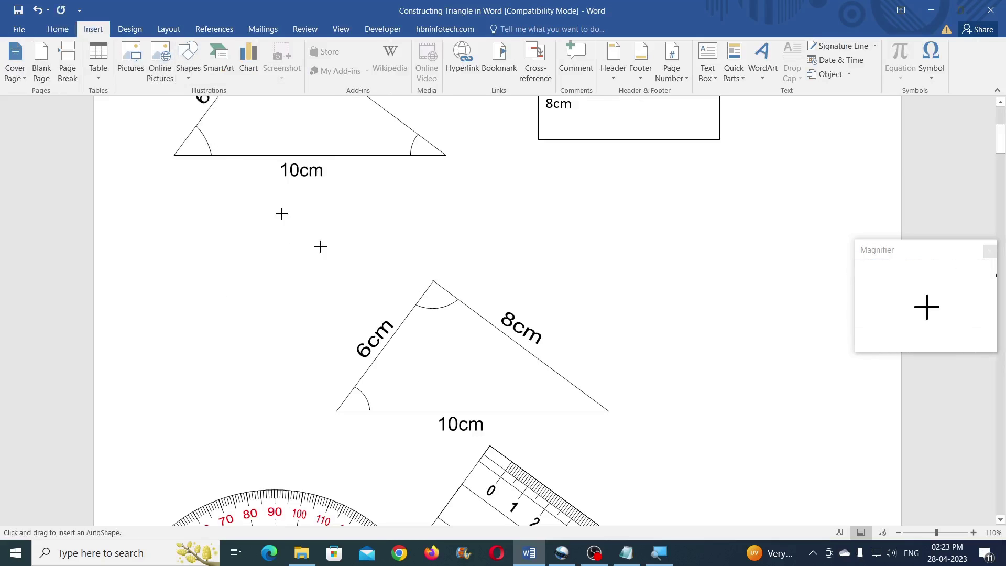
mouse_move(478, 383)
left_mouse_down()
mouse_move(585, 389)
mouse_move(557, 363)
mouse_move(536, 389)
mouse_move(545, 412)
mouse_move(590, 376)
mouse_move(573, 386)
left_mouse_up()
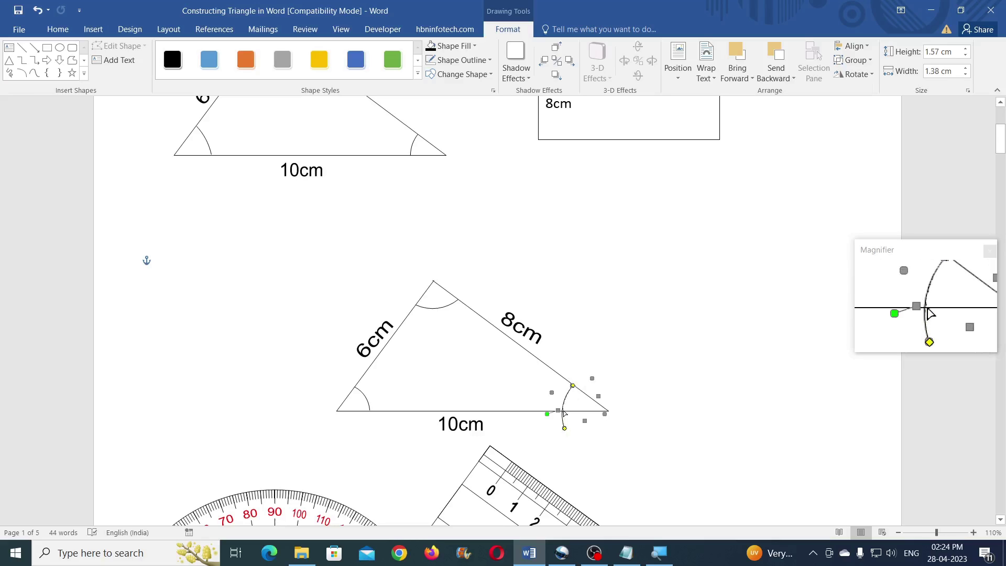
left_click(631, 388)
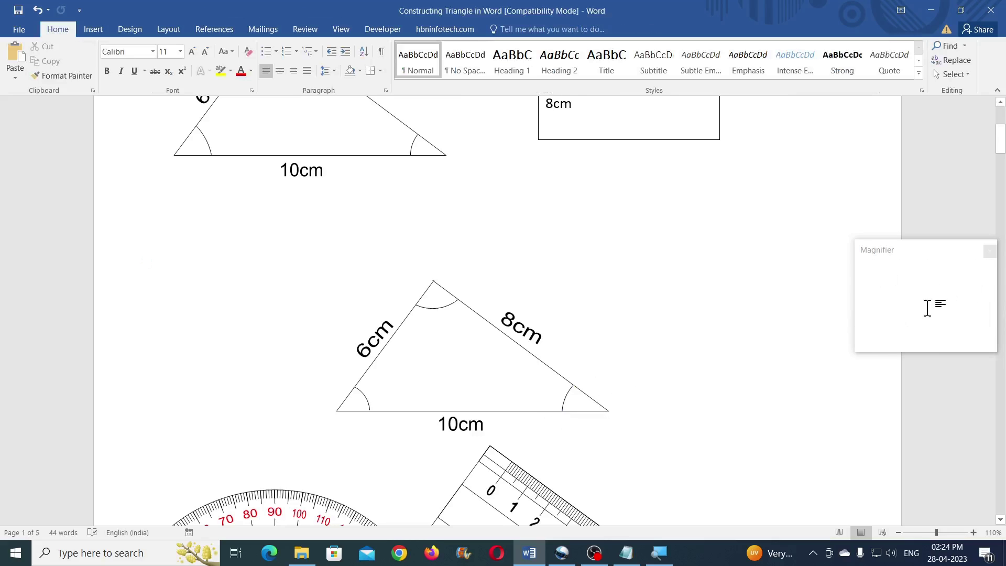
left_click(574, 388)
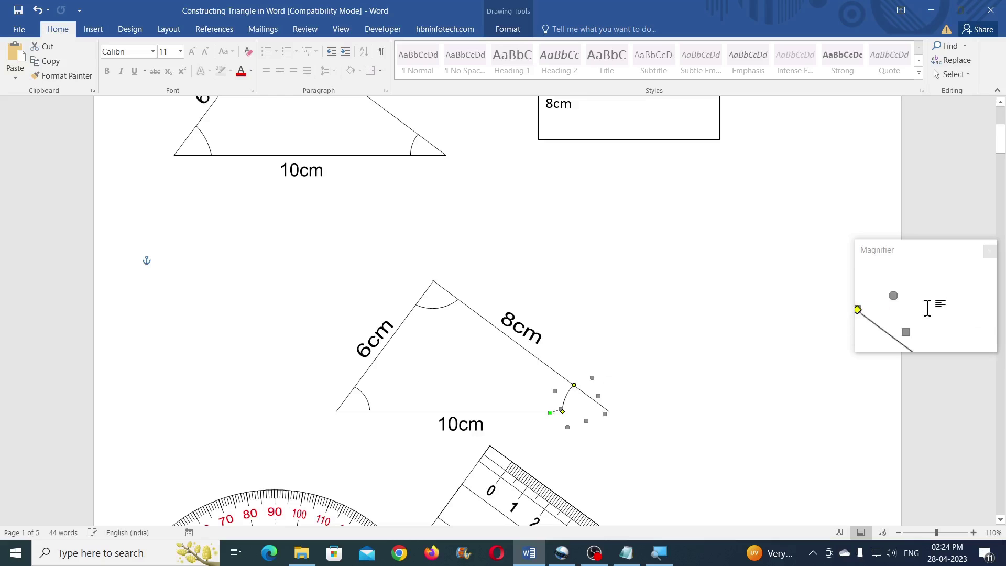
left_click(629, 377)
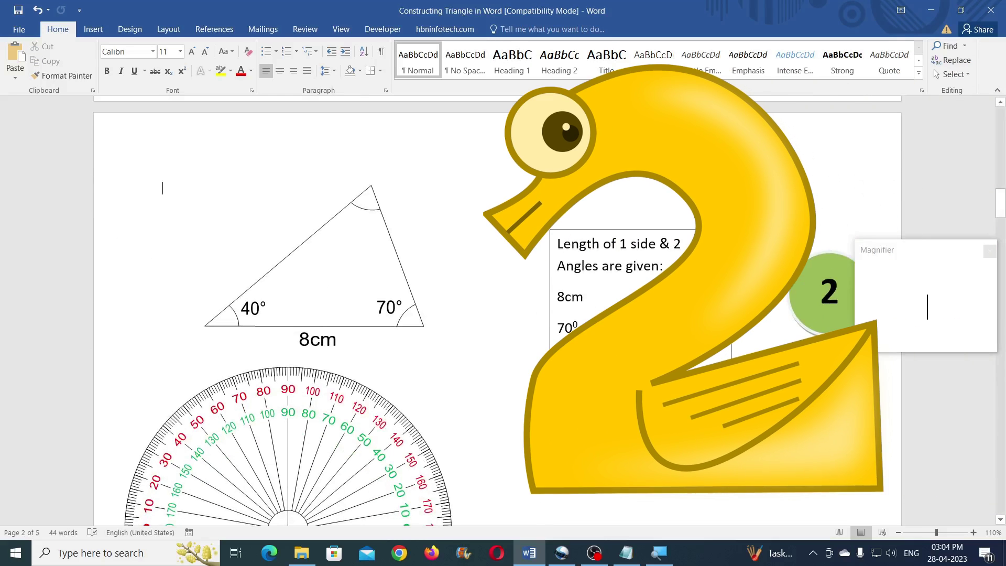
Move the ruler and the protractor down the page to clear space beneath the 40°–70° example triangle
scroll(514, 283, "down", 2)
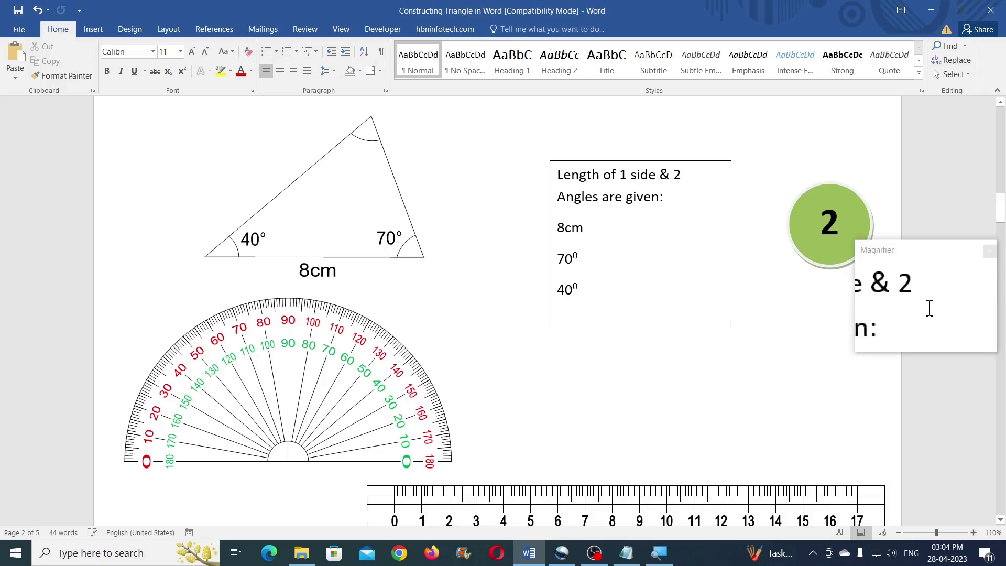
scroll(575, 257, "down", 4)
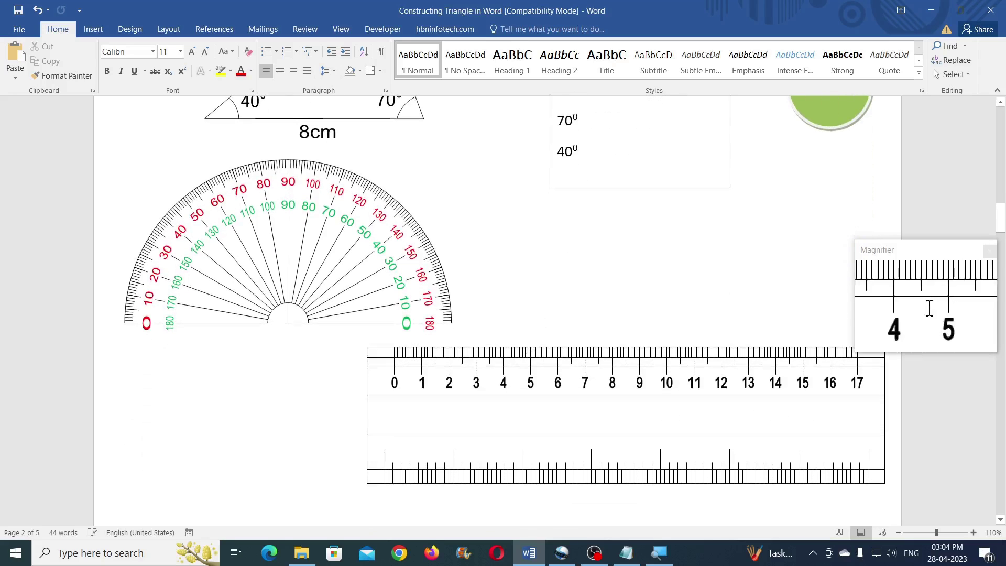
left_click_drag(526, 369, 511, 491)
left_click_drag(316, 274, 299, 524)
scroll(528, 353, "up", 5)
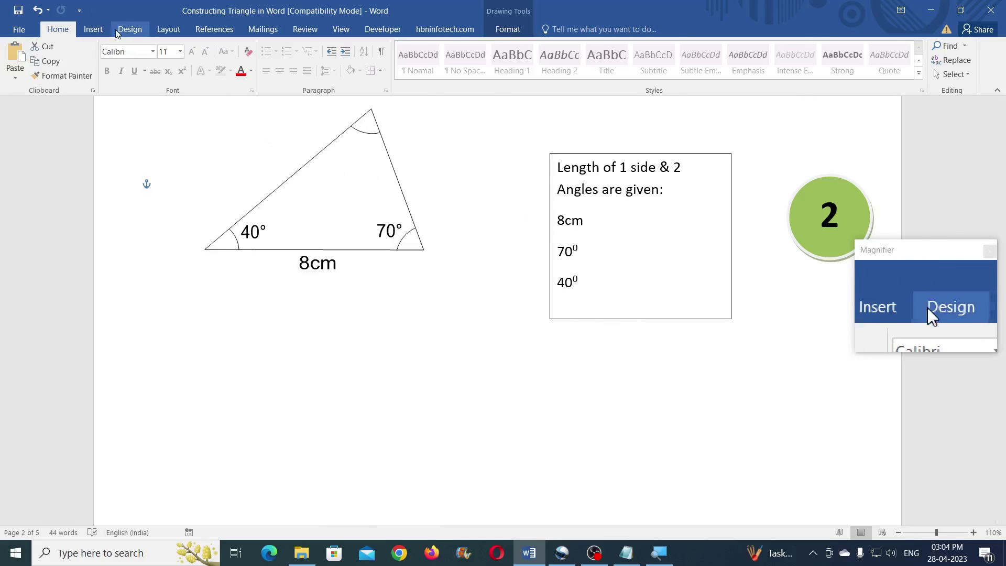
Draw a straight horizontal base line below the example triangle and set its width to 8 cm
left_click(93, 29)
left_click(189, 67)
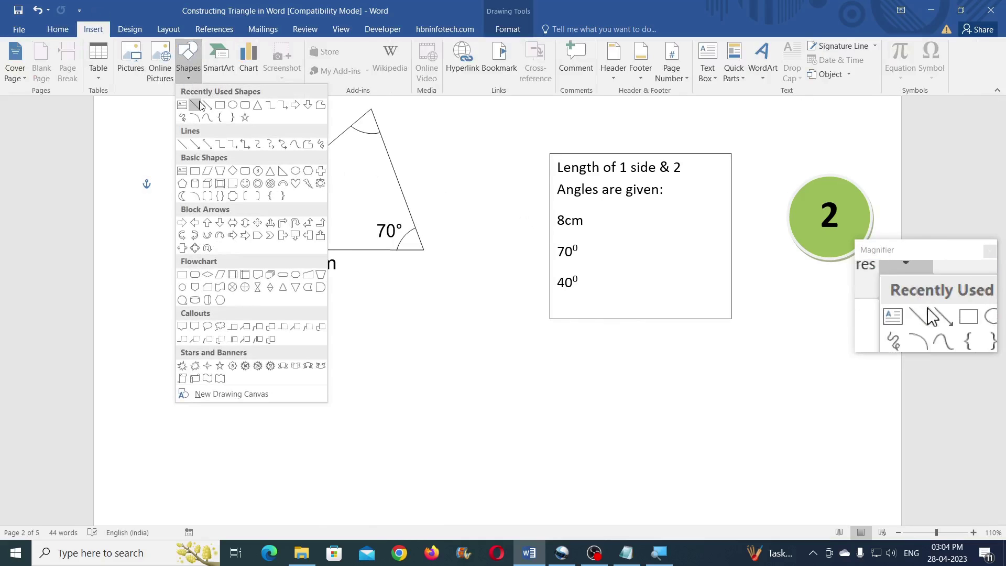
left_click(199, 103)
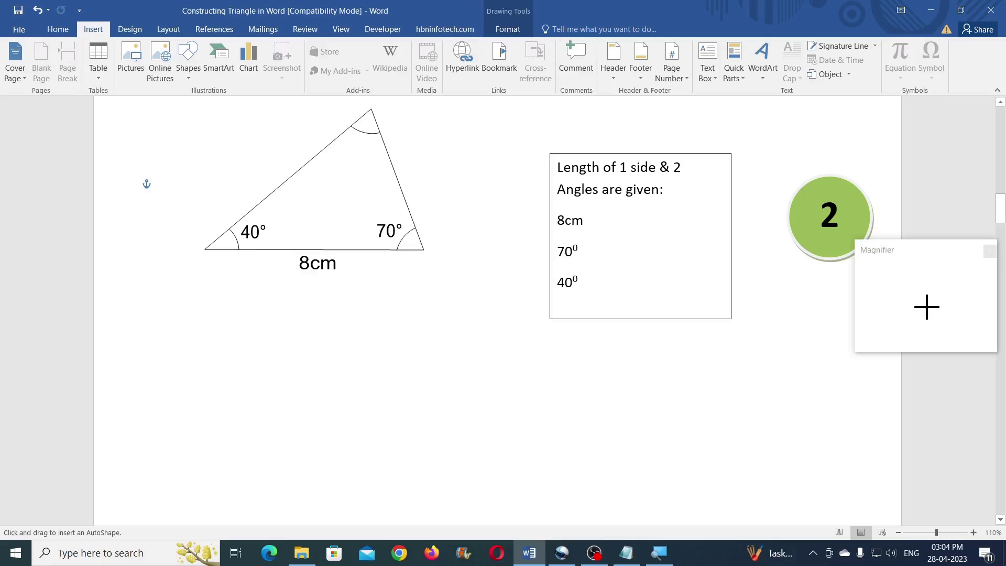
left_click_drag(292, 483, 475, 477)
left_click_drag(546, 482, 545, 482)
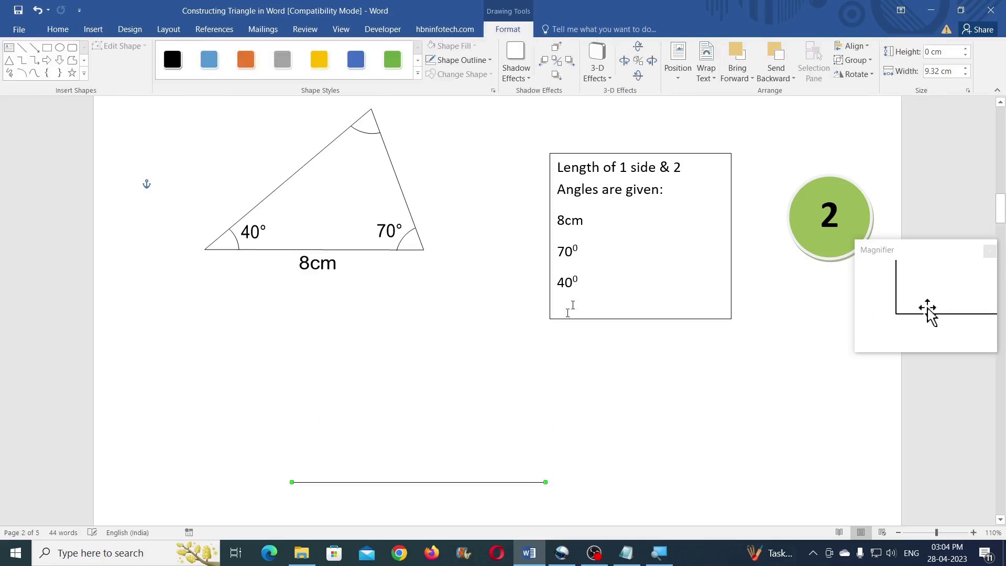
left_click(954, 72)
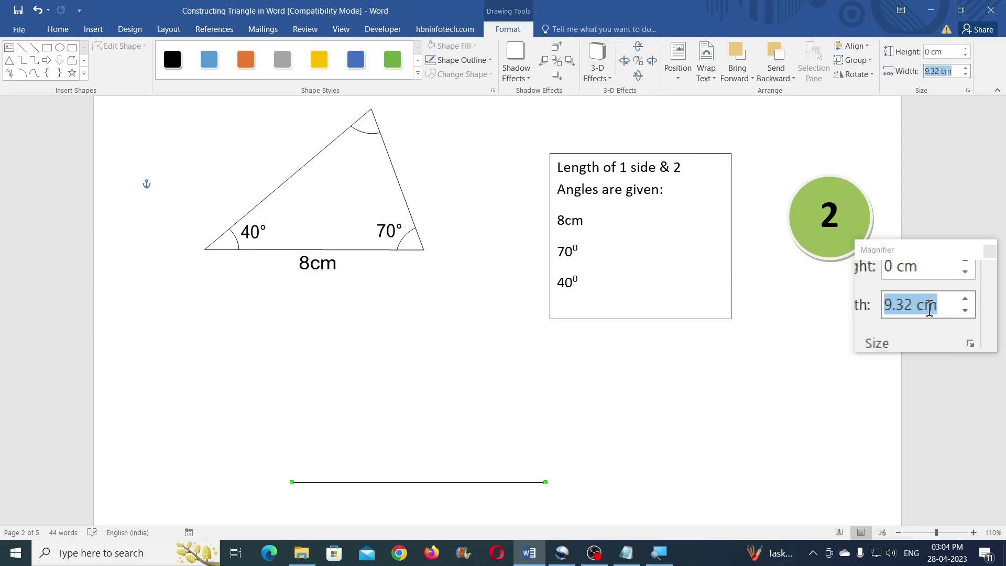
type("8")
key("Return")
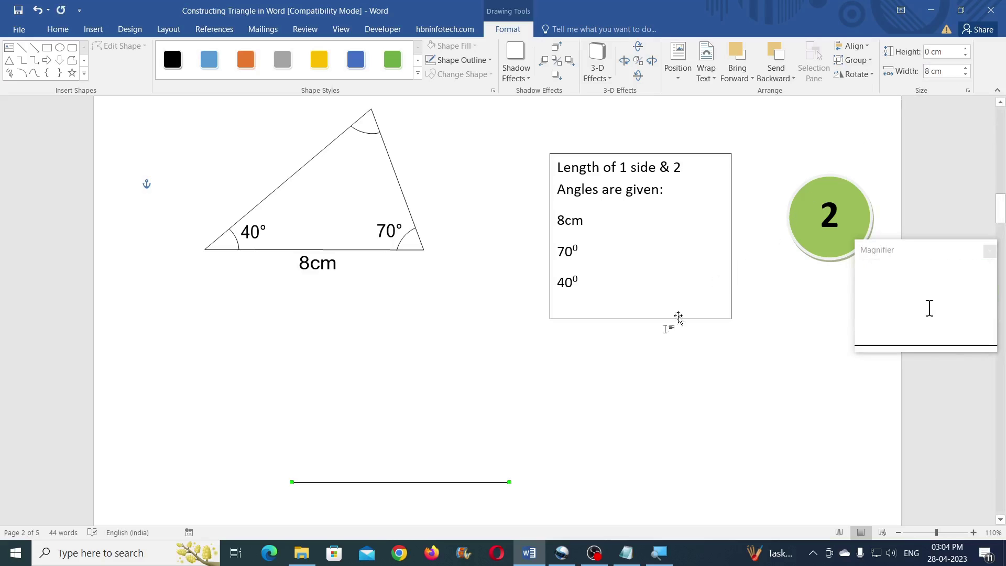
Move the 8 cm base line down to just above the protractor, with its left end over the protractor's centre
scroll(548, 304, "down", 4)
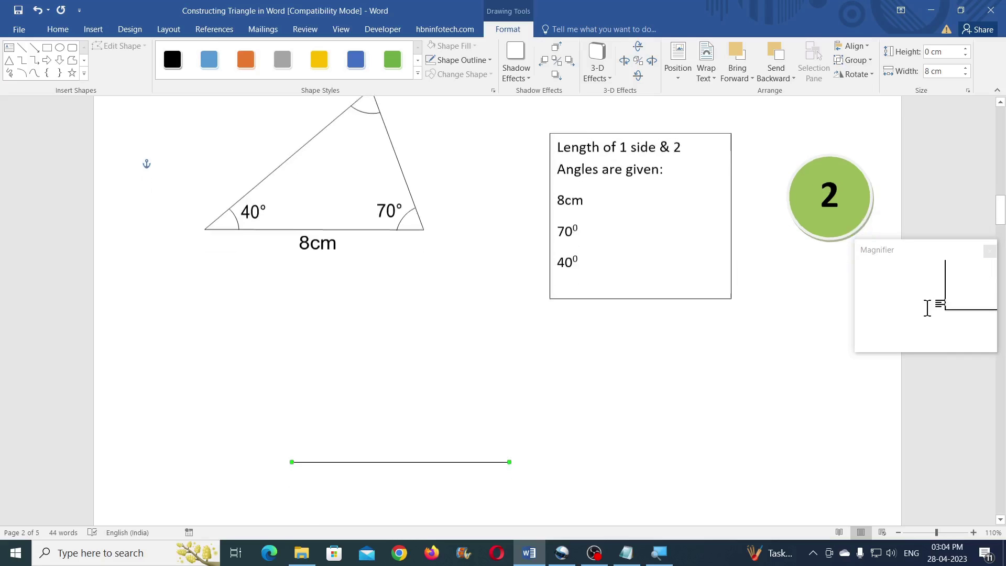
scroll(434, 240, "down", 1)
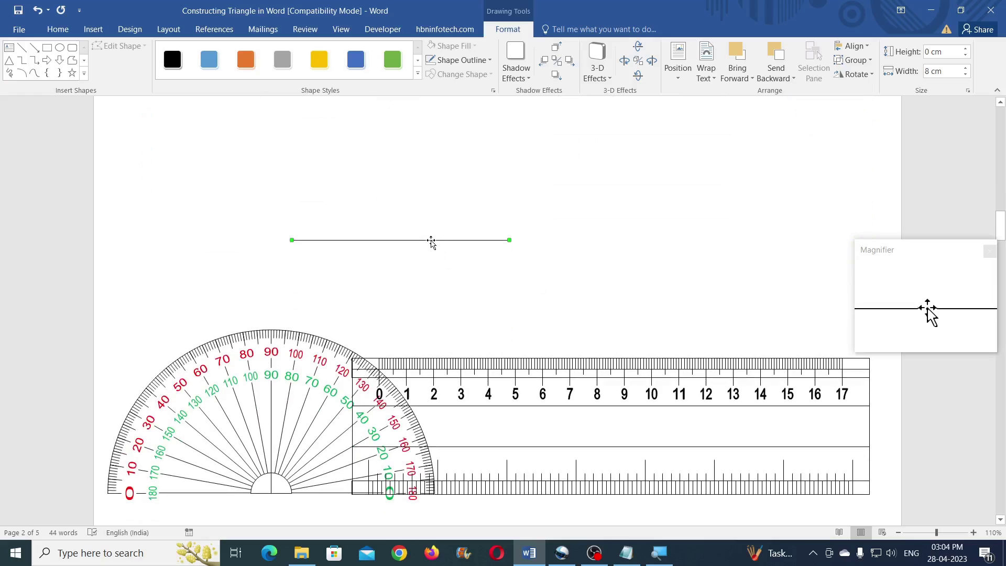
left_click_drag(411, 288, 411, 287)
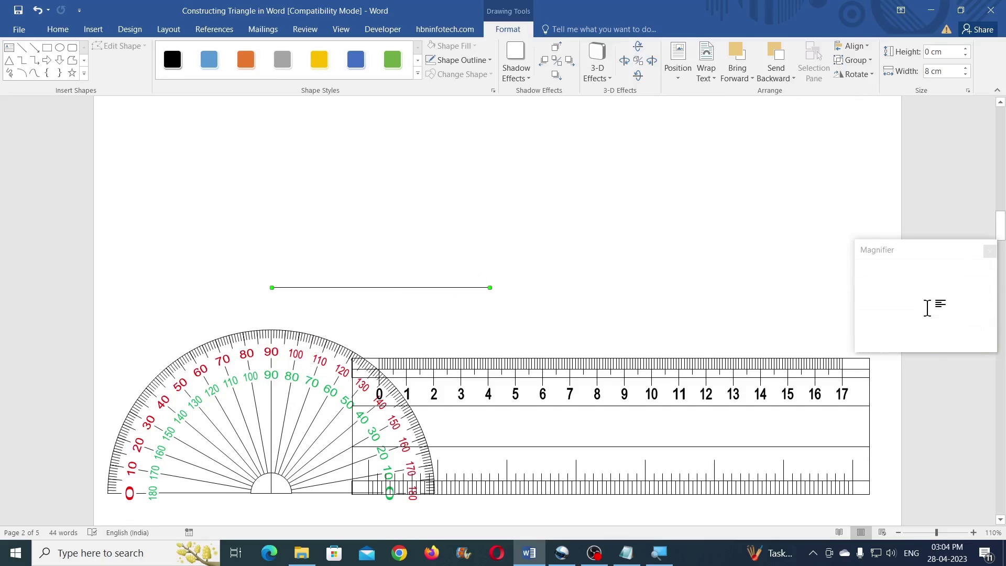
Place the protractor with its centre on the base line's right end and its zero line along the base
scroll(306, 238, "up", 3)
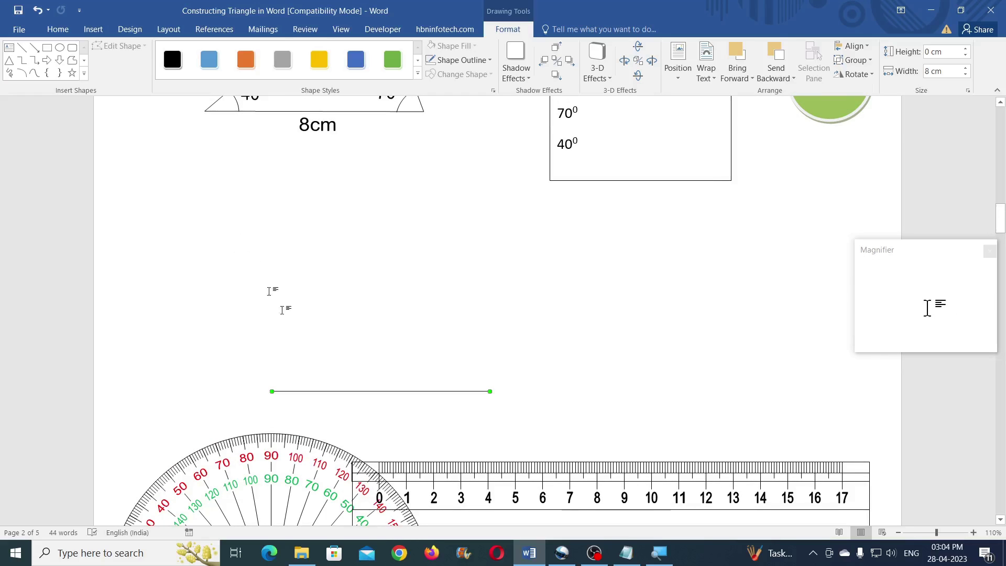
scroll(326, 352, "down", 3)
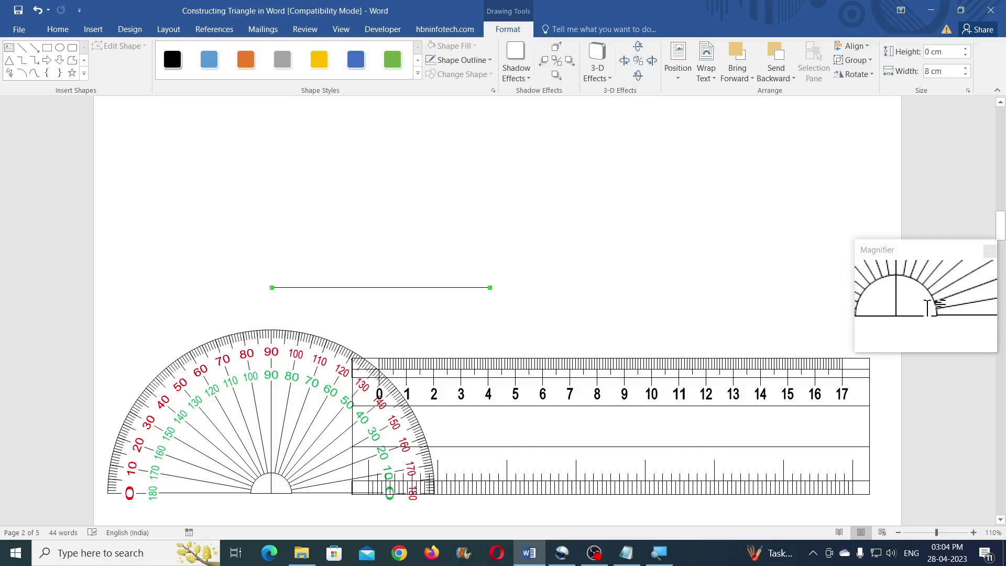
left_click_drag(287, 482, 505, 272)
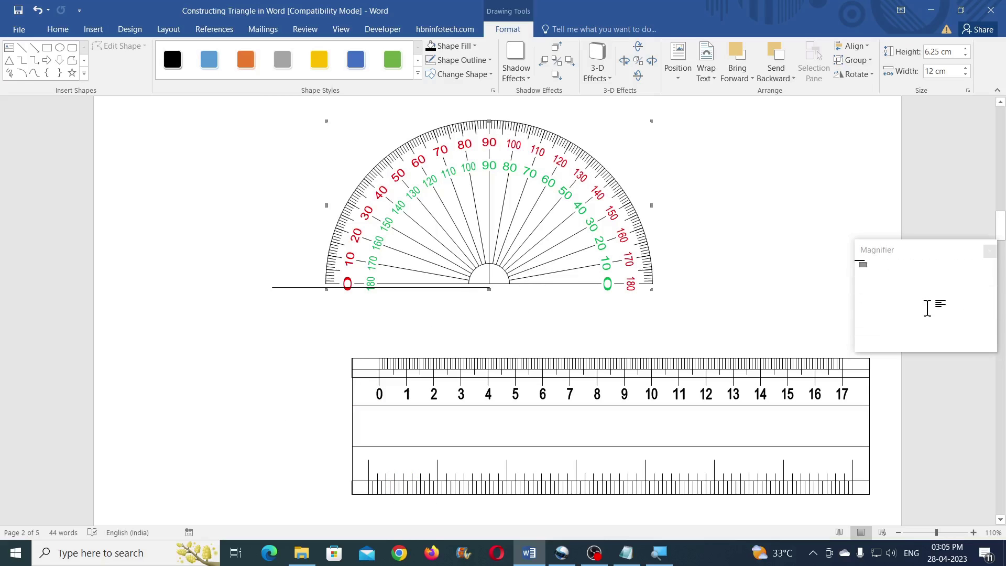
key("Down")
key("ctrl+Up")
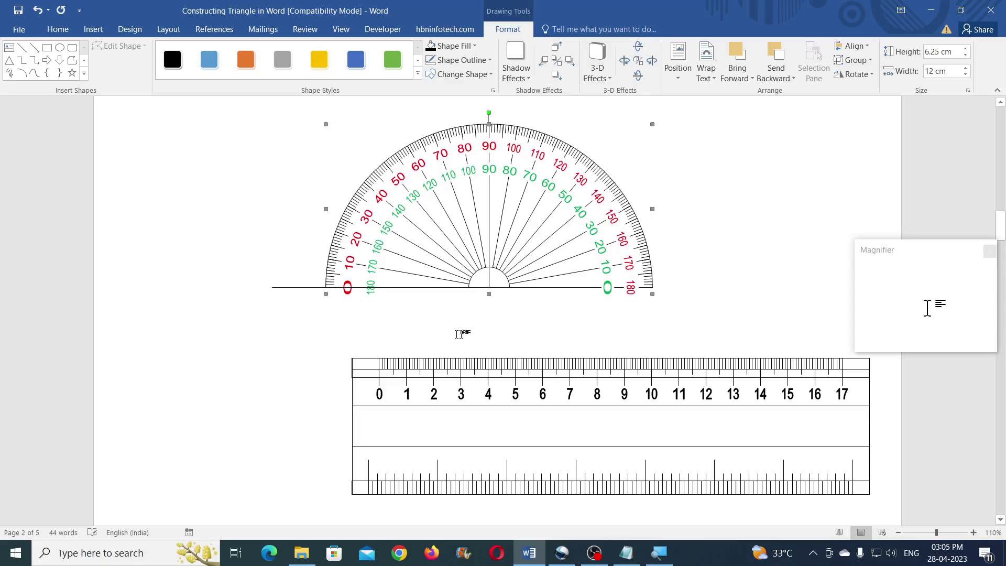
Draw a line from the base's right end through the protractor's red 70 mark, about 8.8 cm high and 3.2 cm wide
scroll(480, 279, "up", 5)
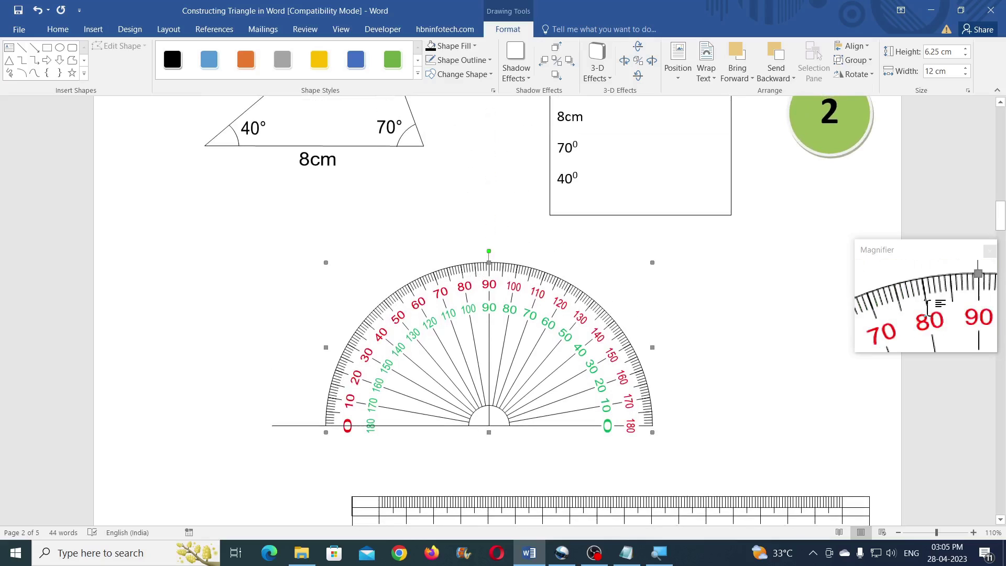
scroll(469, 293, "up", 3)
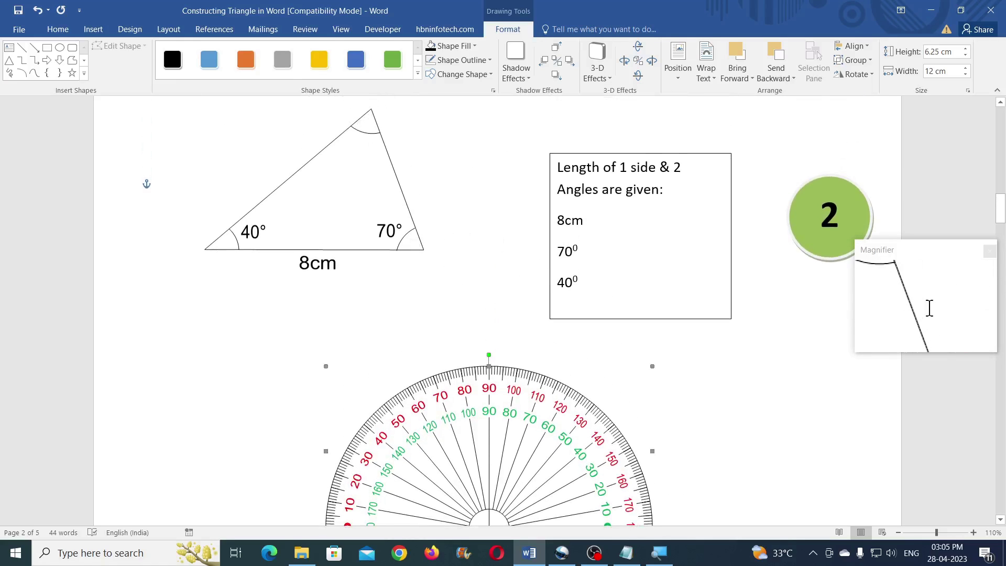
scroll(407, 209, "down", 3)
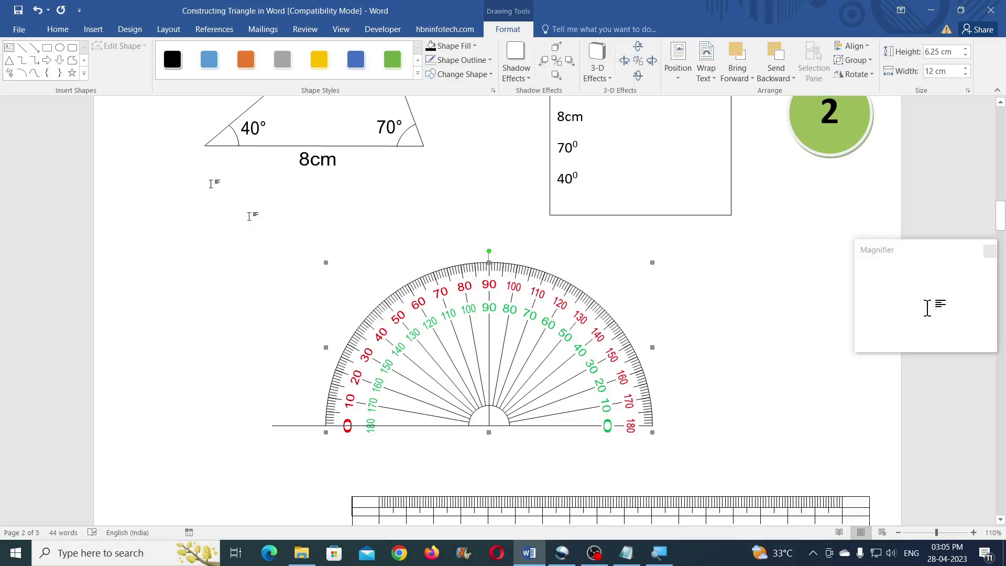
left_click(23, 48)
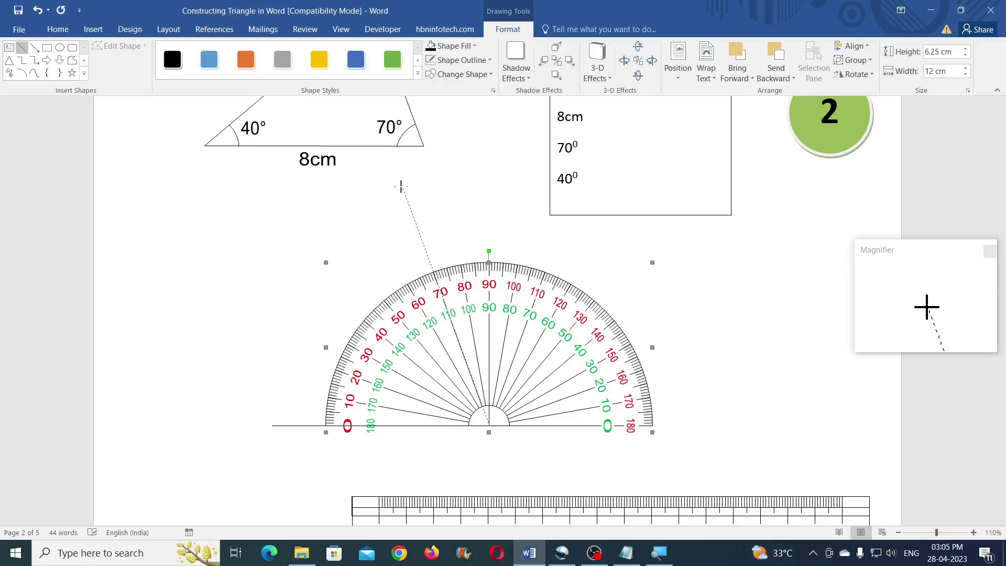
left_click_drag(402, 189, 401, 186)
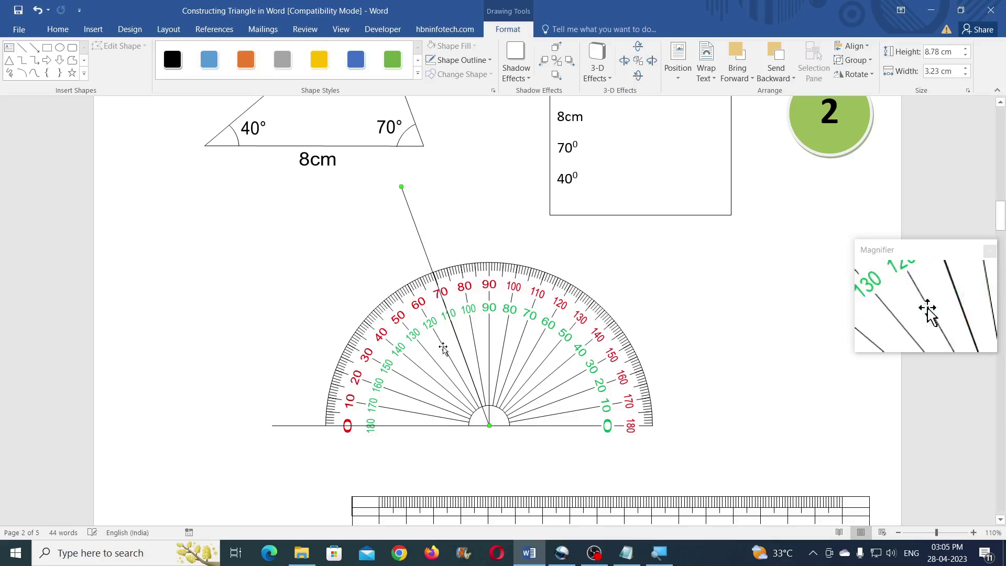
Move the protractor to the base line's left end and nudge it until its centre and zero line match the base
scroll(472, 309, "down", 3)
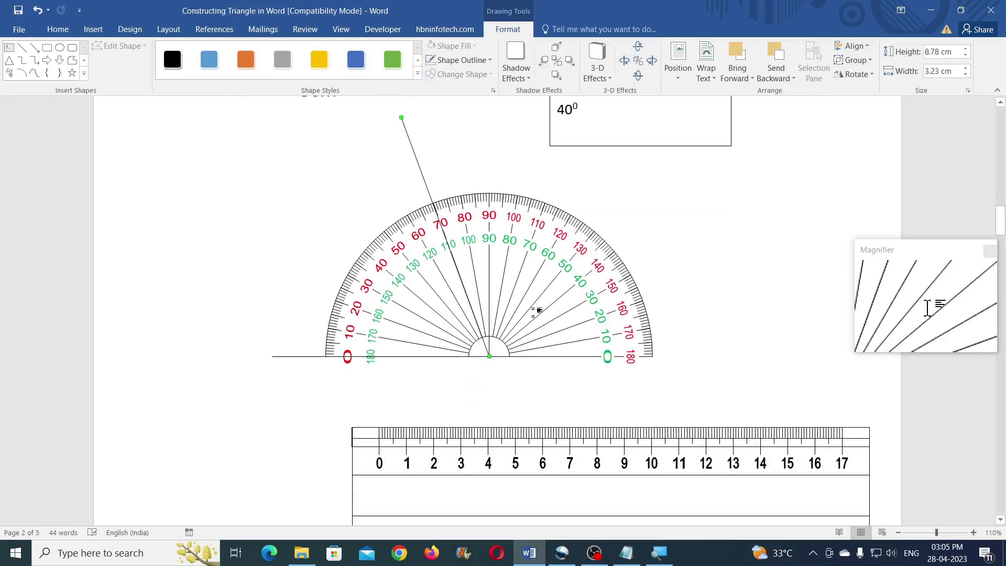
left_click_drag(548, 327, 341, 327)
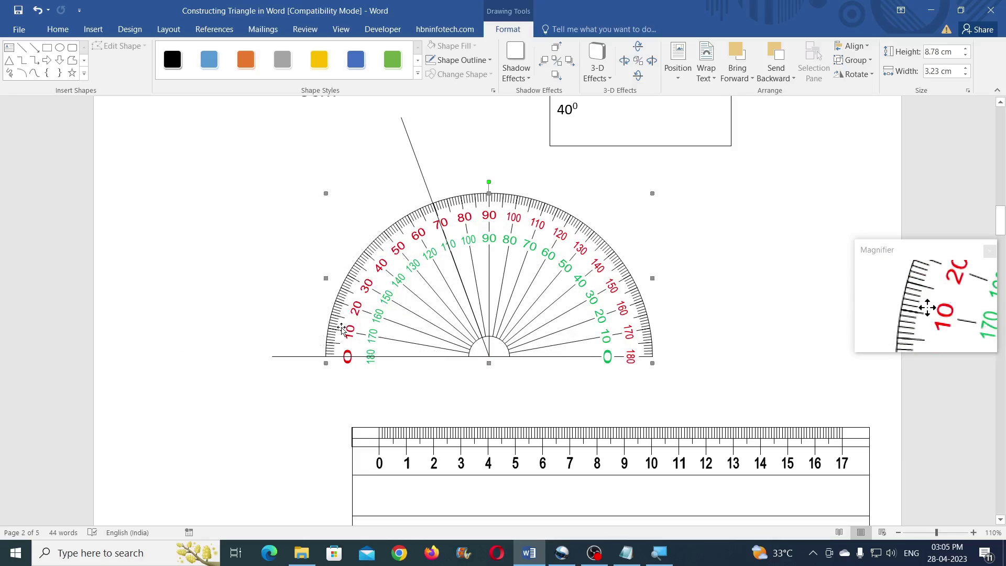
key("ctrl+Right")
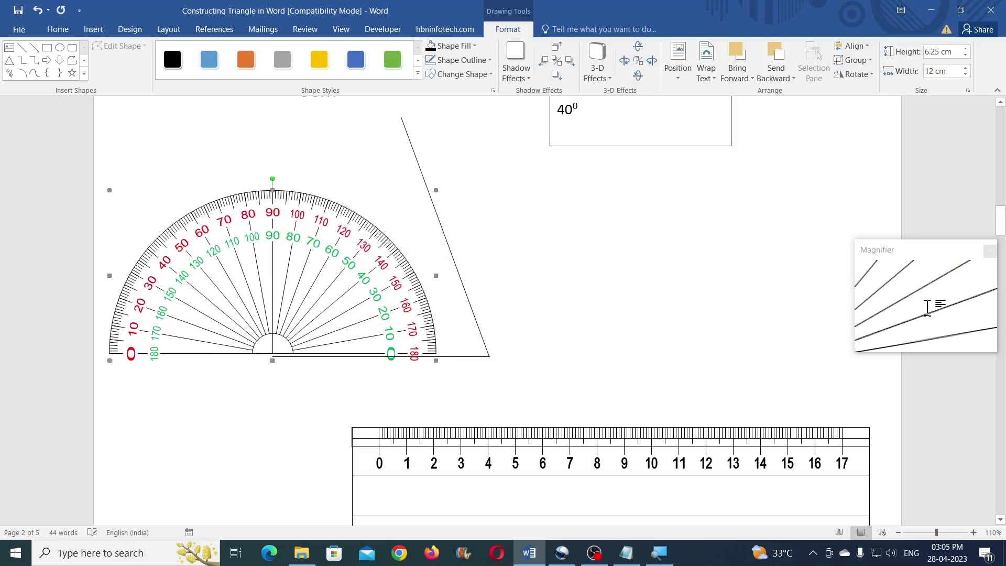
key("ctrl+Left")
key("ctrl+Down")
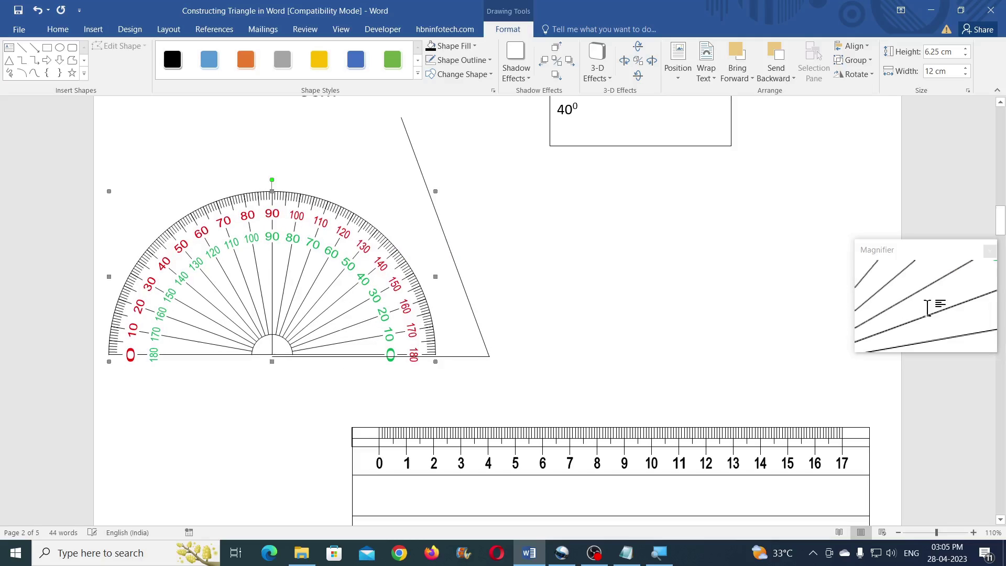
key("ctrl+Down")
key("ctrl+Down")
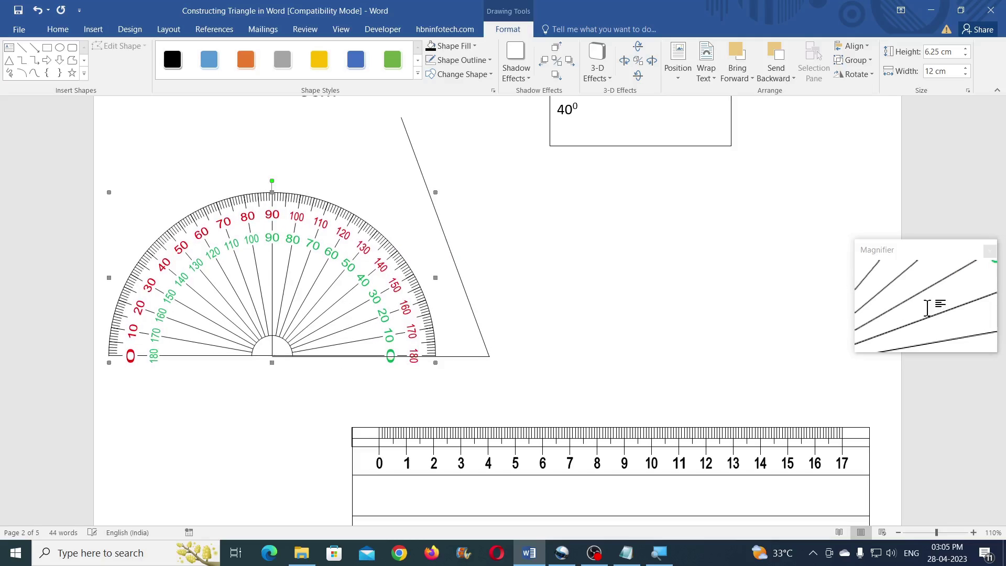
key("ctrl+Right")
key("ctrl+Down")
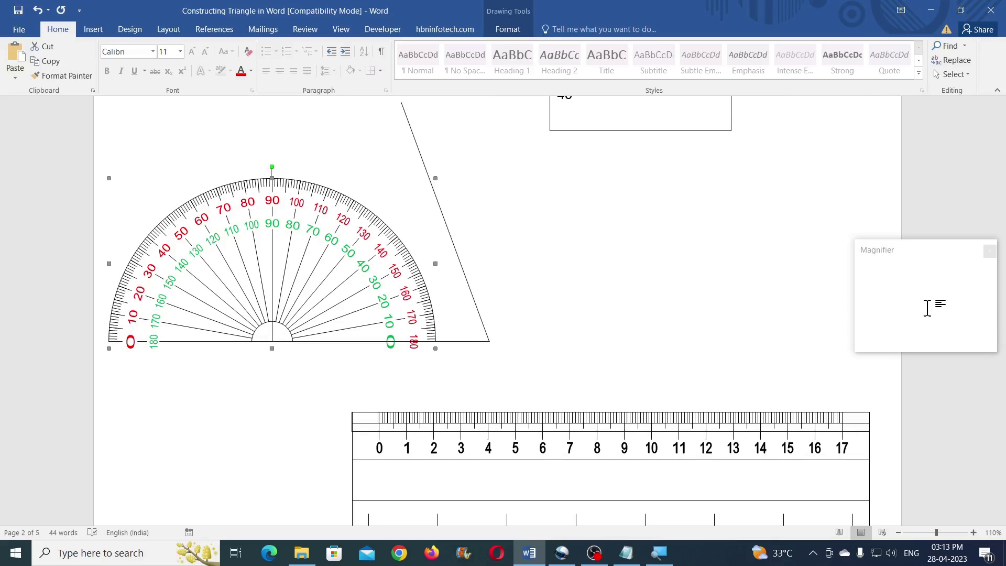
Draw a line from the base's left end through the protractor's green 40 mark, about 6.3 cm high and 7.5 cm wide
left_click(93, 30)
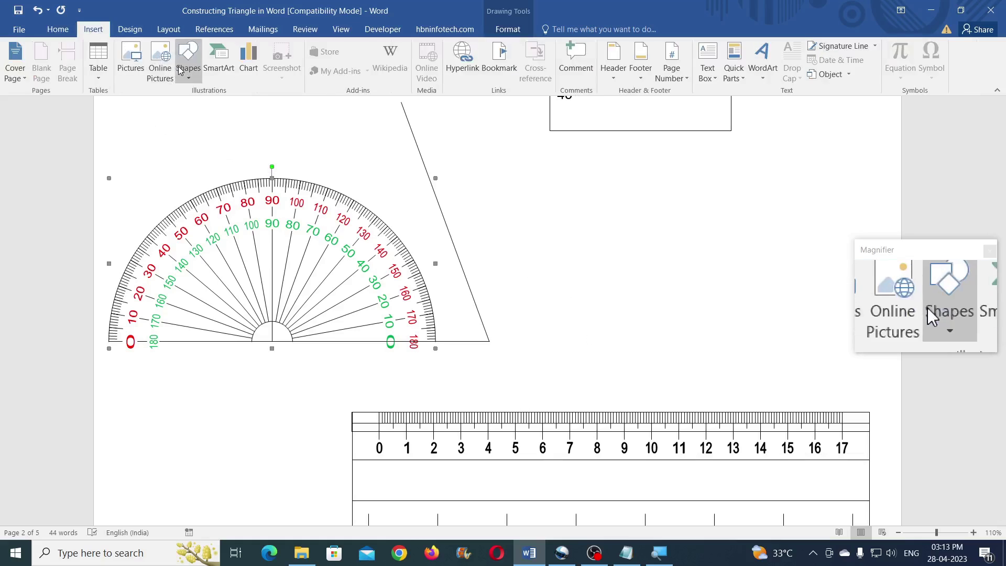
left_click(179, 70)
left_click(197, 117)
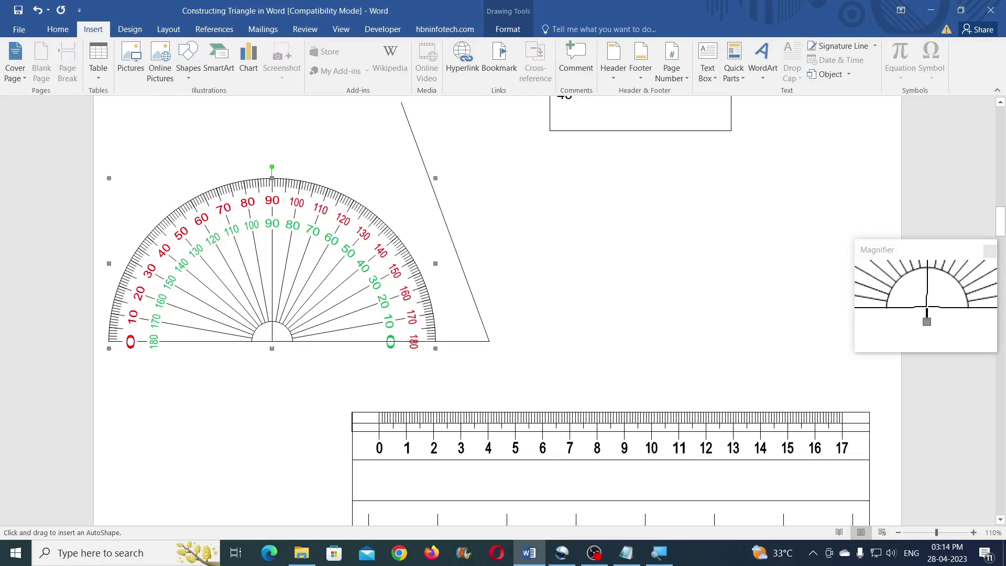
left_click_drag(272, 340, 435, 195)
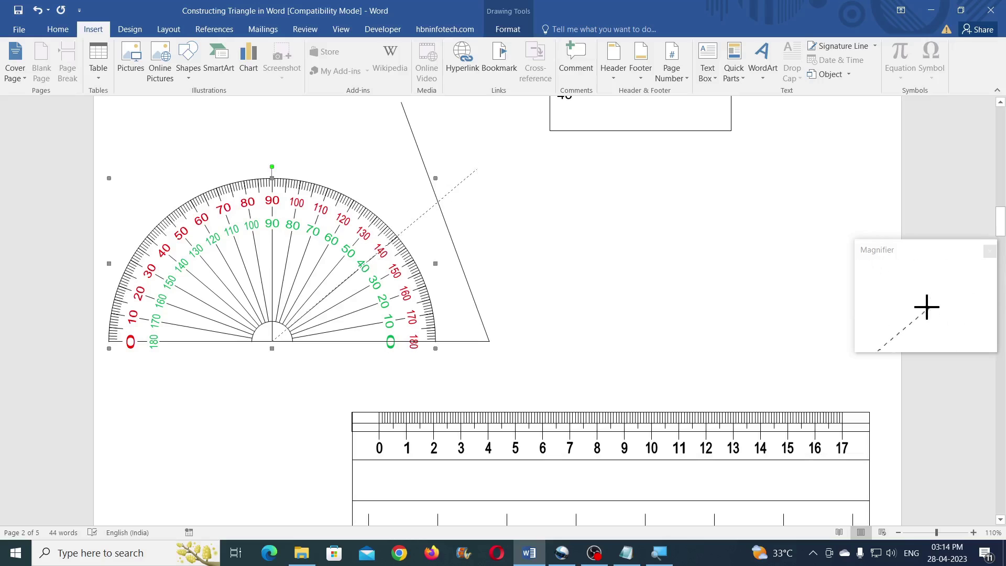
left_click_drag(475, 169, 476, 169)
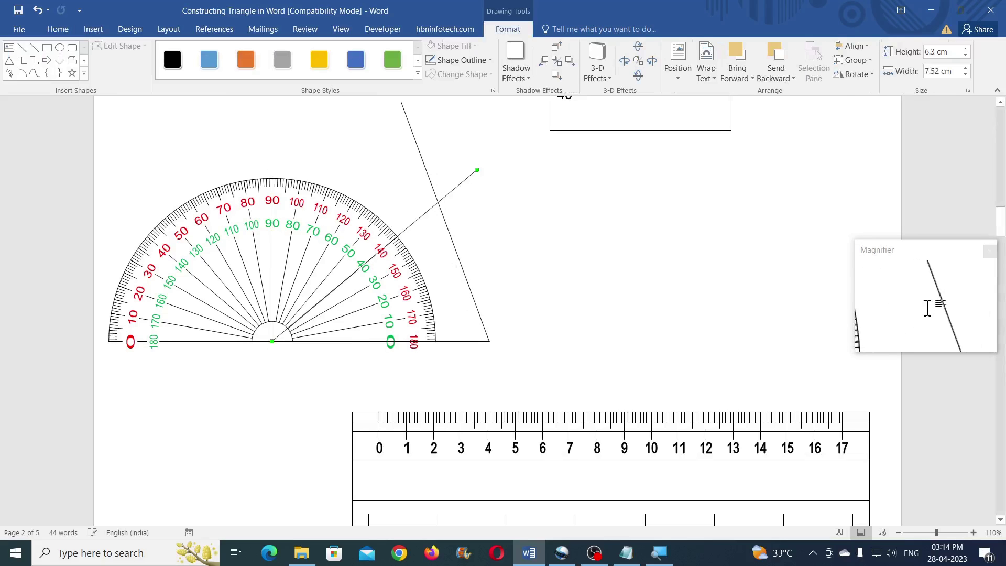
Move the protractor off the construction to the empty area on its right and deselect it
scroll(503, 299, "up", 2)
scroll(455, 272, "up", 1)
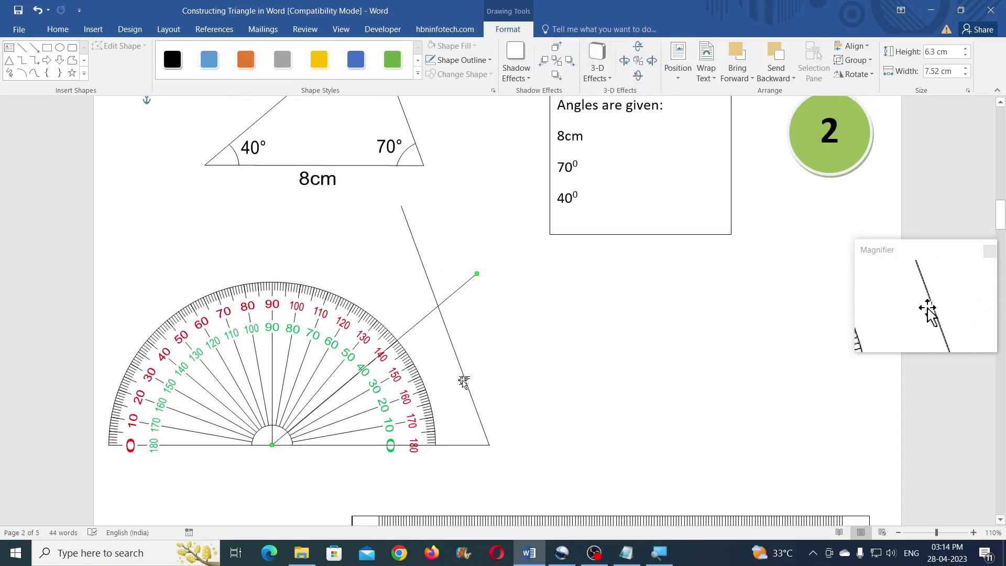
left_click_drag(369, 325, 773, 324)
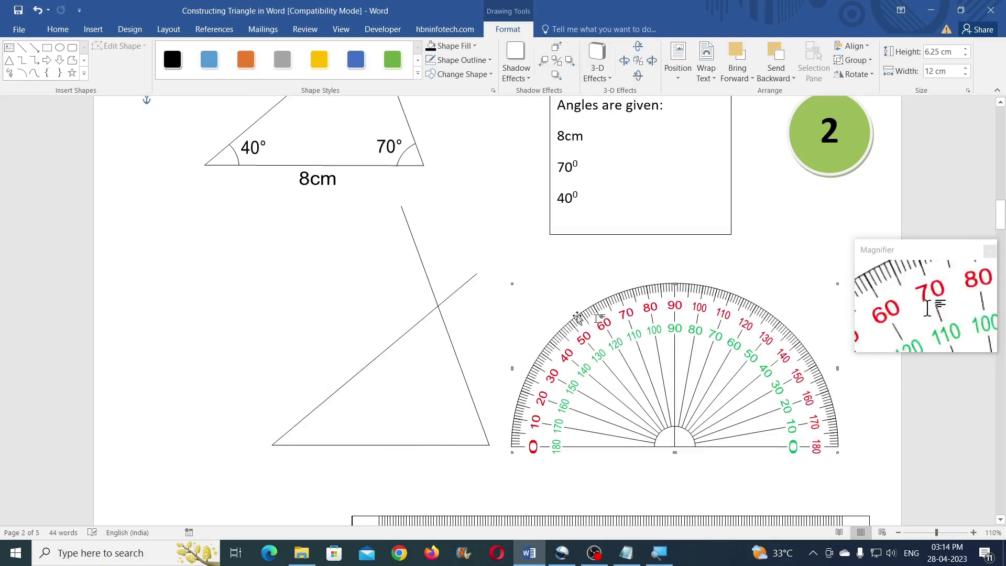
left_click(554, 288)
Trace a closed freeform triangle about 5.2 cm high and 8 cm wide over the base and the two crossing angle lines
scroll(504, 268, "down", 3)
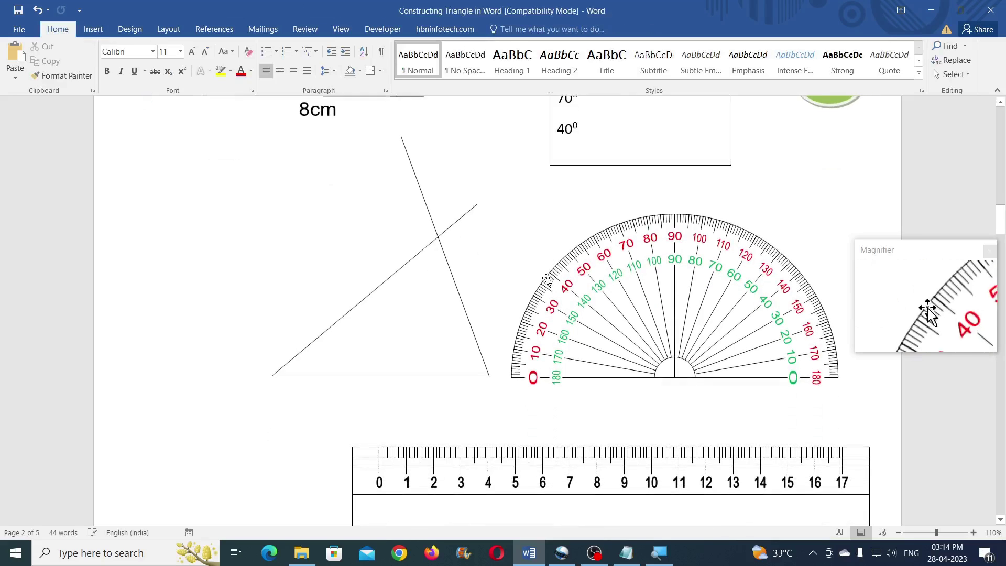
left_click(93, 29)
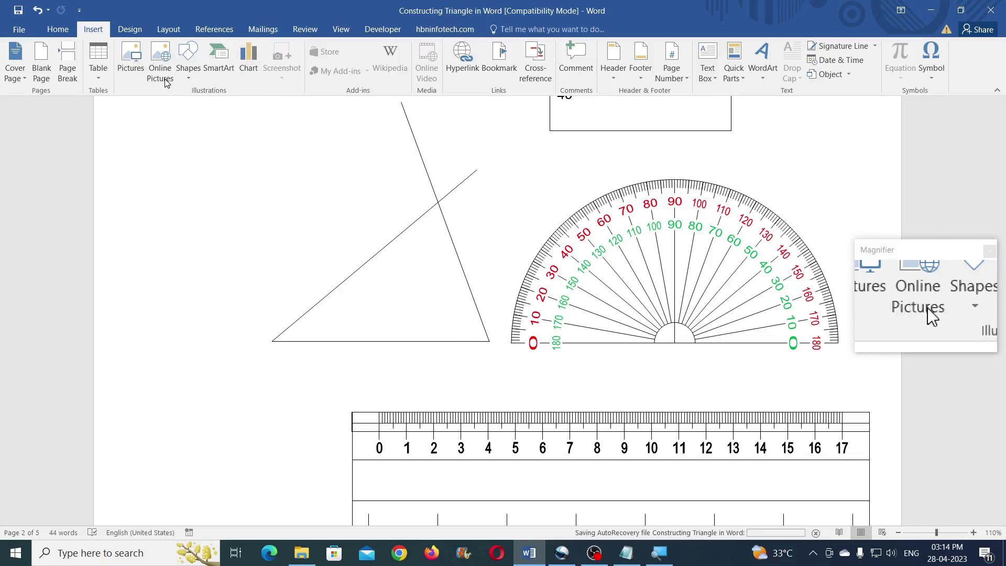
left_click(188, 73)
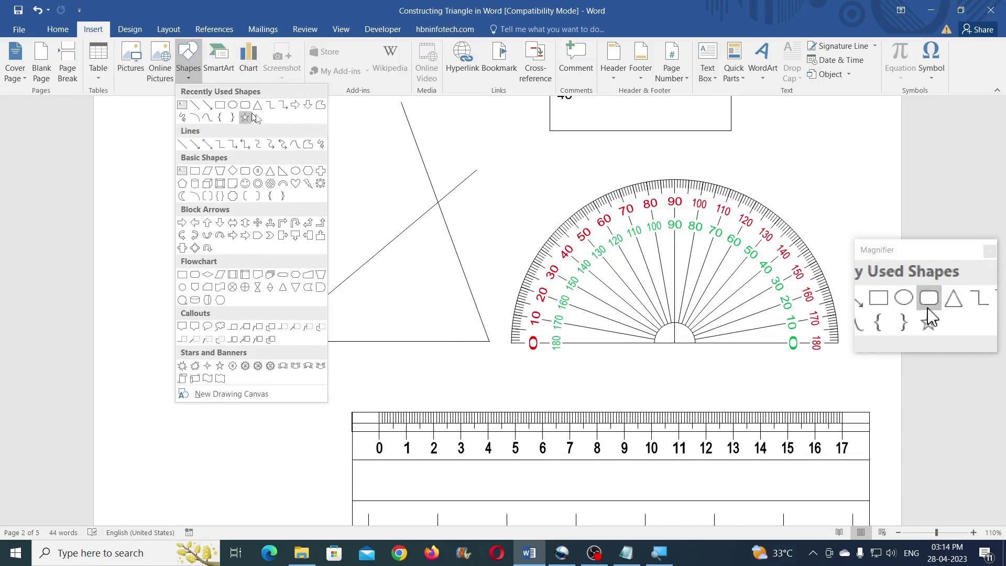
left_click(309, 145)
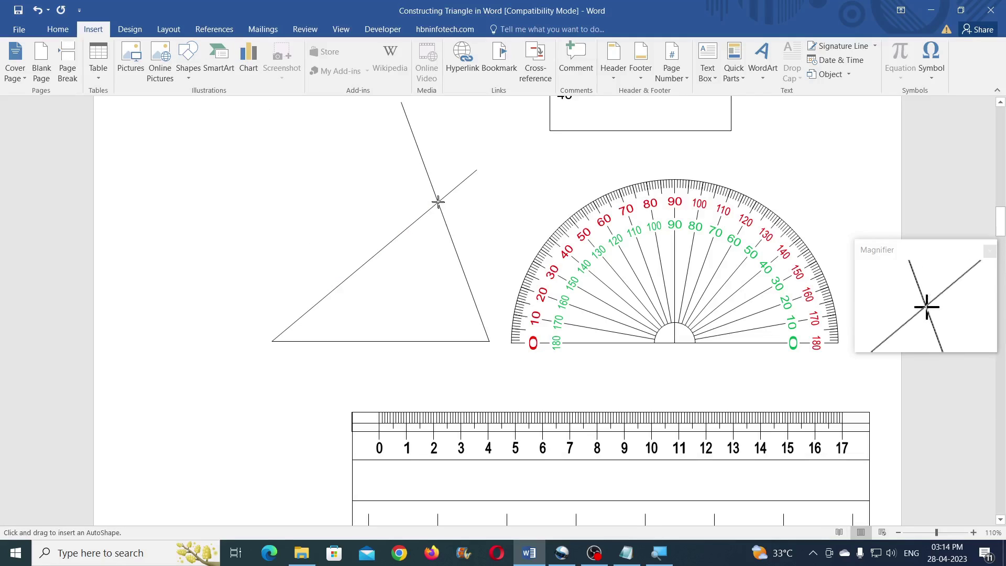
left_click(438, 204)
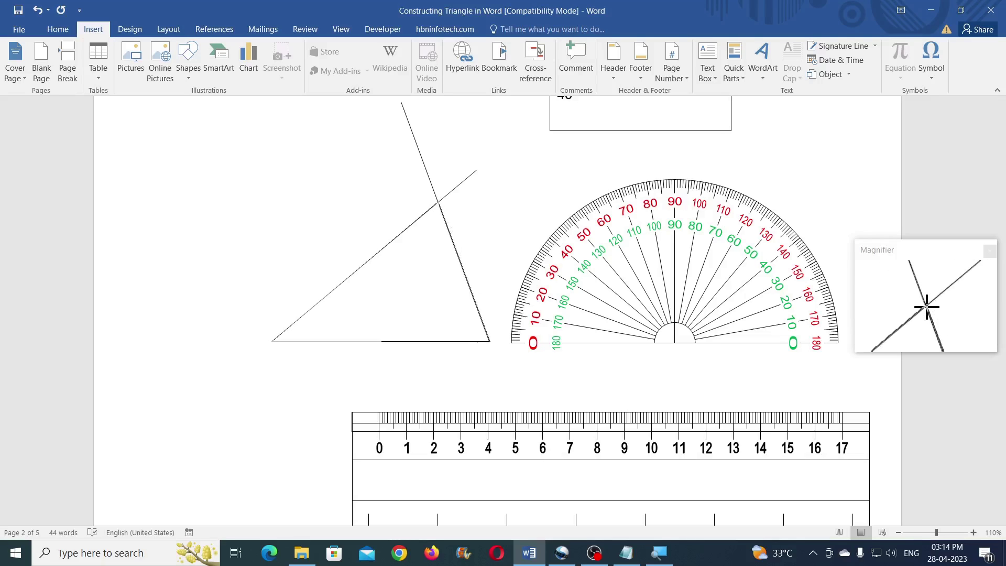
left_click(438, 201)
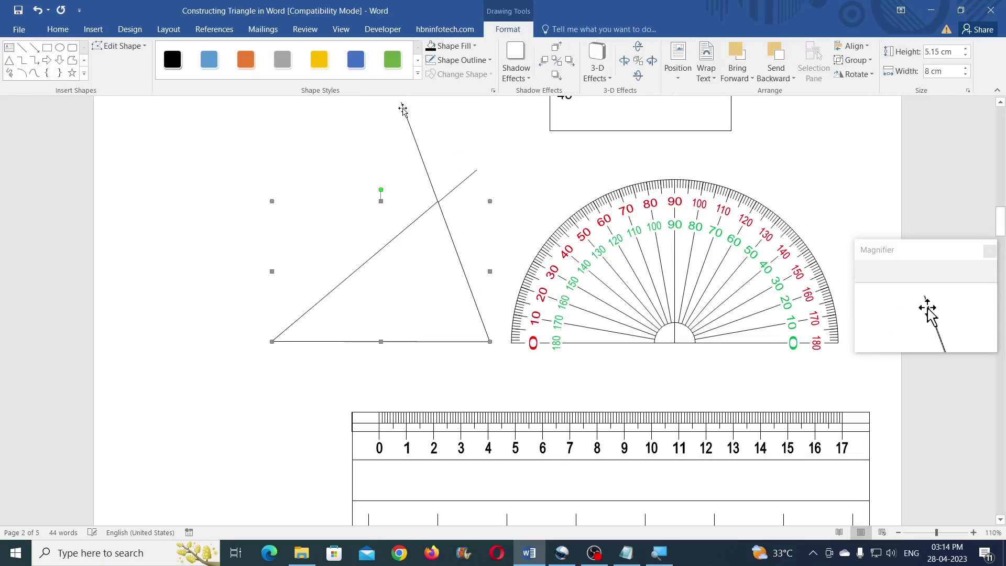
Give the traced triangle no fill and a red outline
left_click(469, 47)
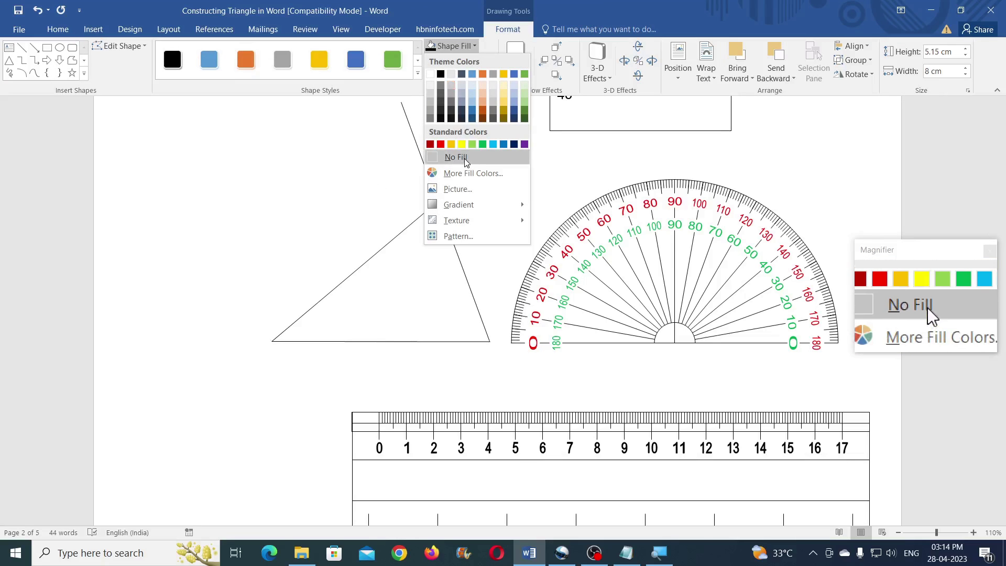
left_click(462, 155)
left_click(461, 60)
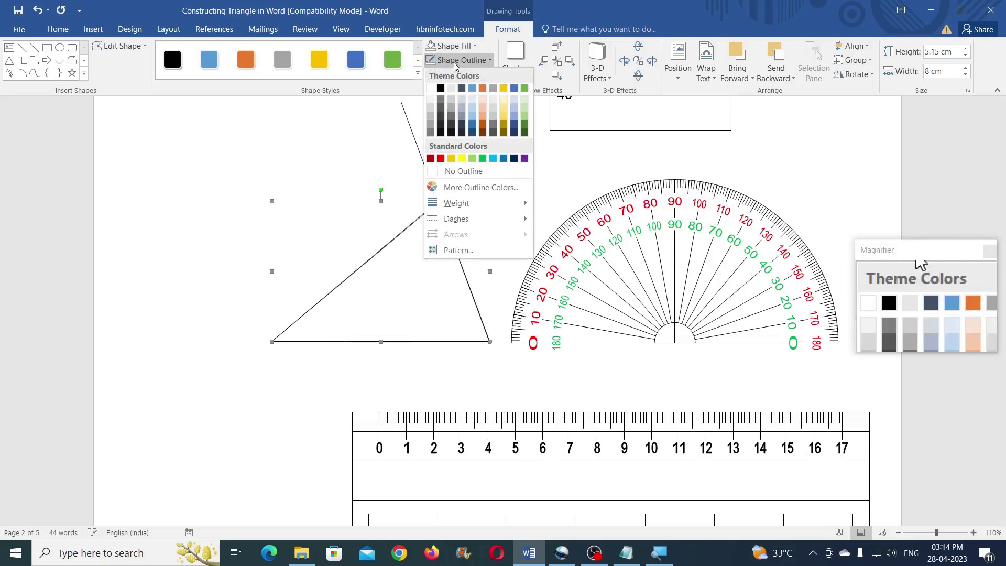
left_click(440, 159)
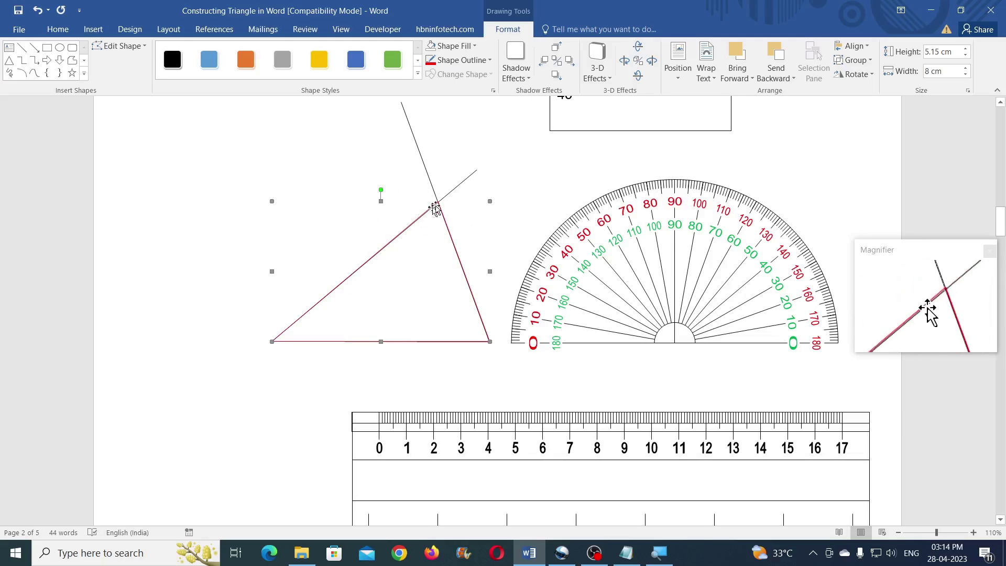
Edit the red triangle's points so its apex and base corners match the construction lines underneath
left_click_drag(948, 533, 947, 533)
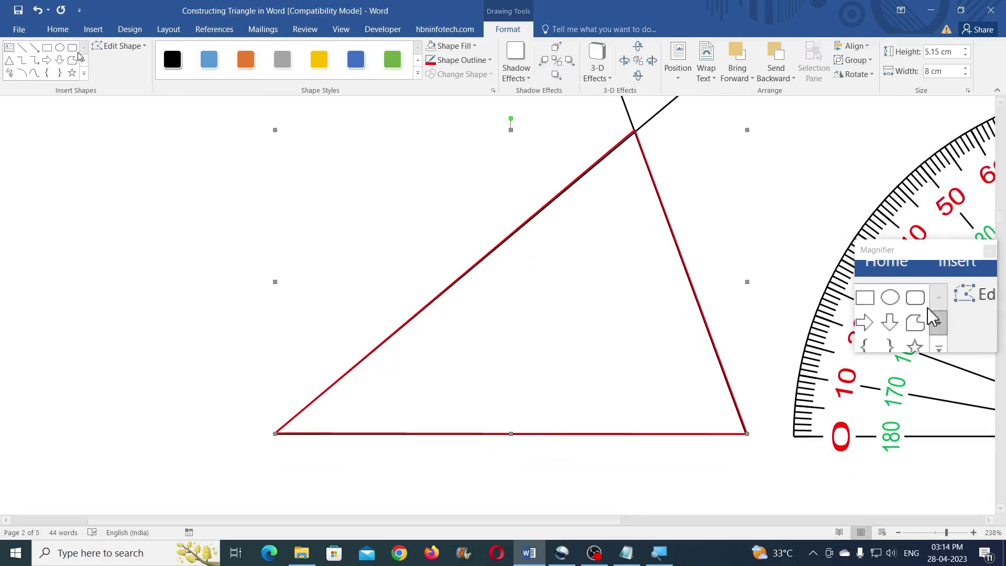
left_click(119, 46)
left_click(126, 66)
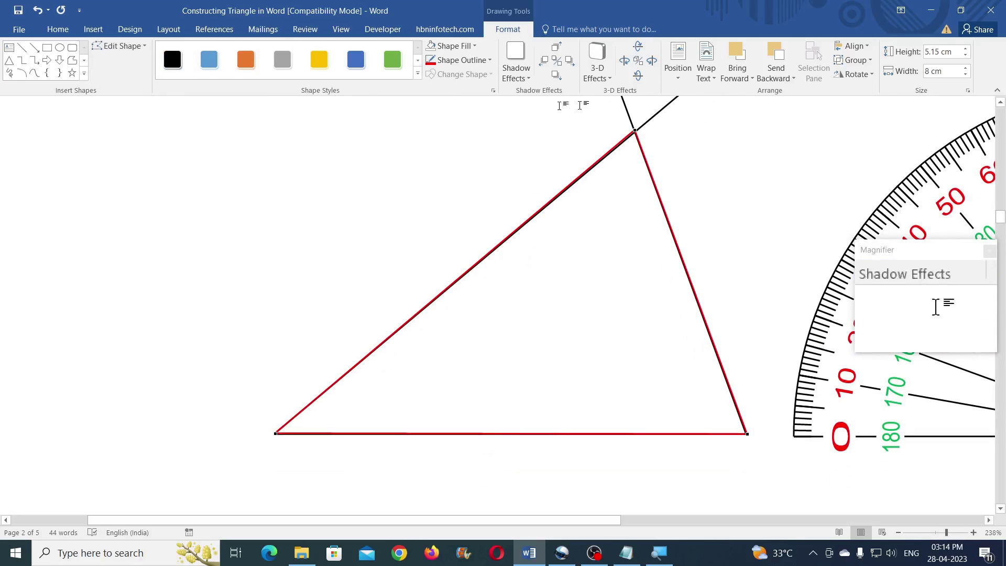
left_click_drag(637, 131, 634, 131)
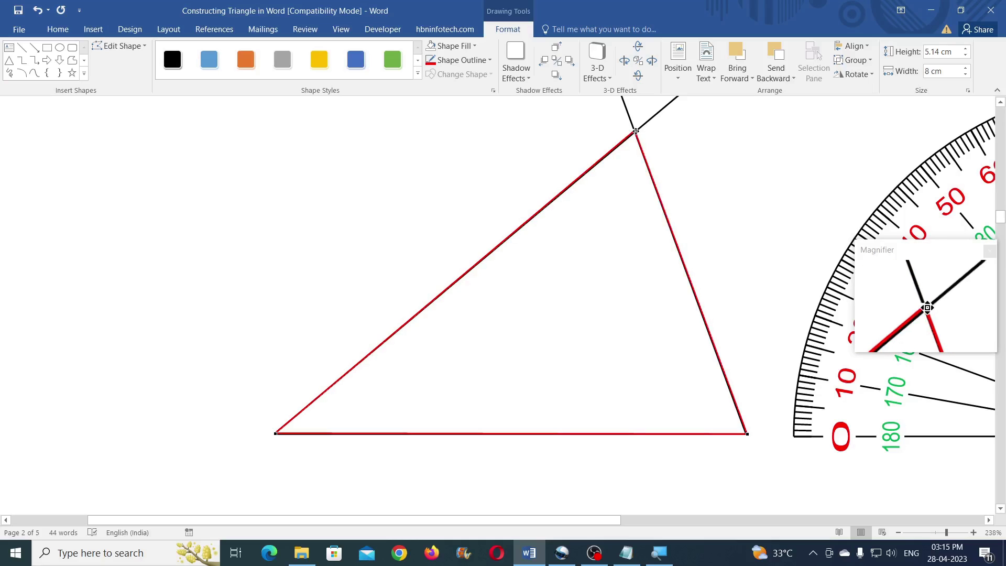
left_click_drag(636, 131, 636, 131)
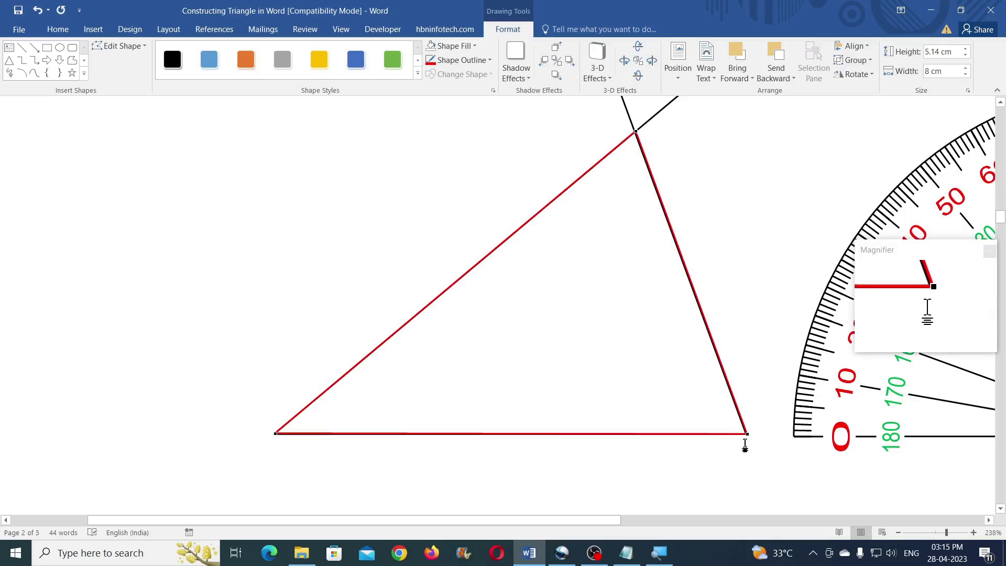
left_click_drag(747, 434, 746, 434)
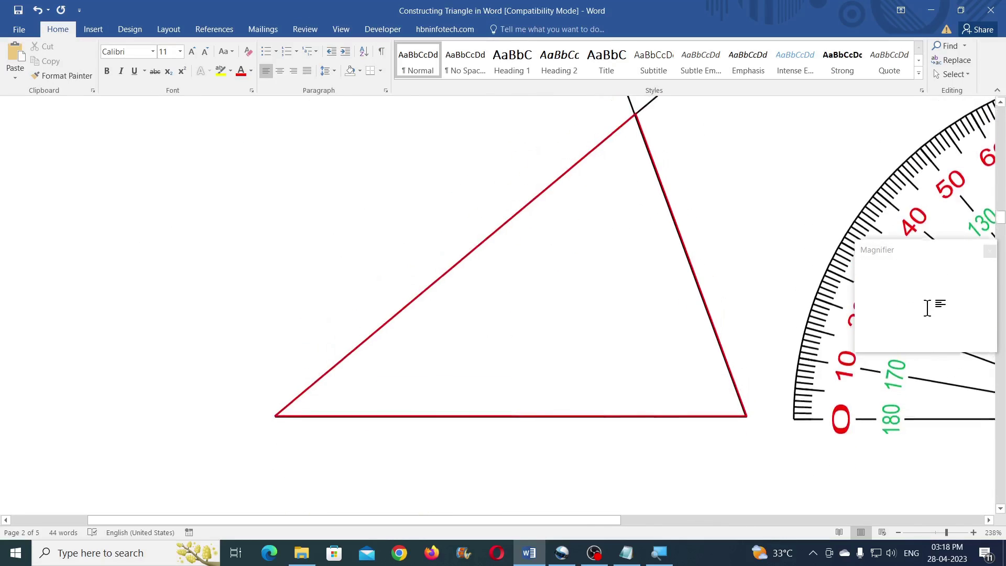
Move the red triangle off the construction and delete the two angle lines and the base line
scroll(555, 246, "up", 3)
left_click_drag(559, 328, 221, 259)
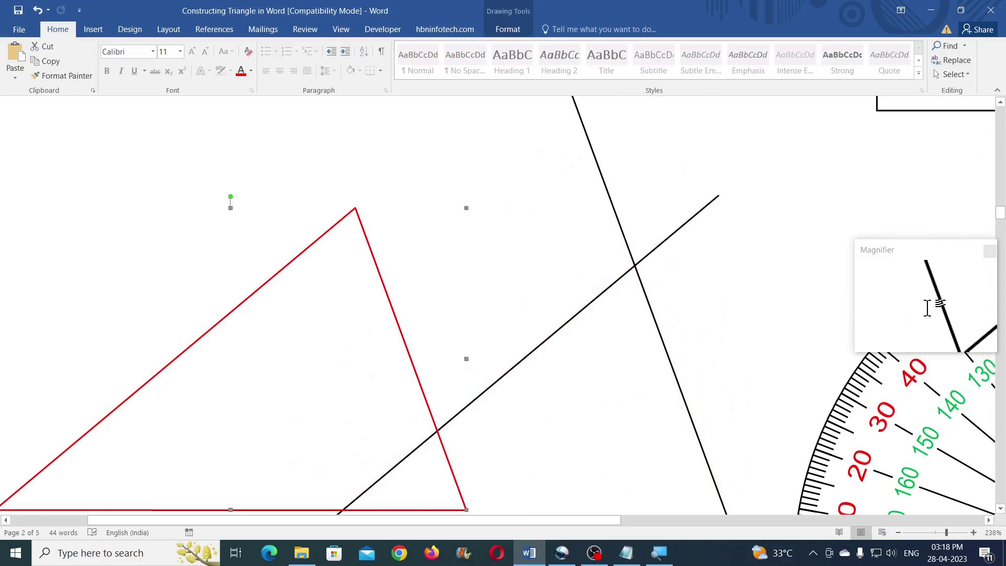
left_click(624, 241)
scroll(646, 240, "down", 2)
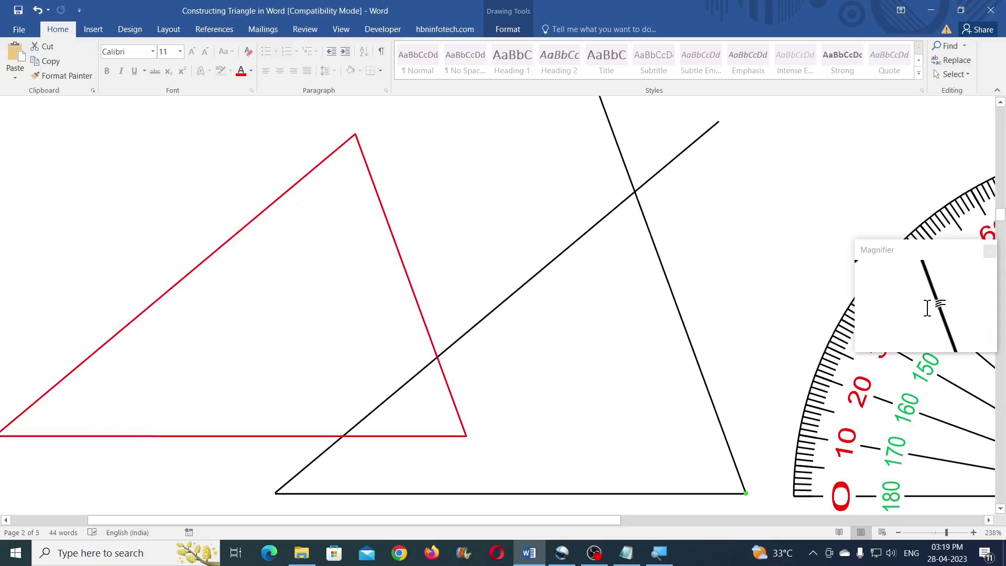
key("ctrl+z")
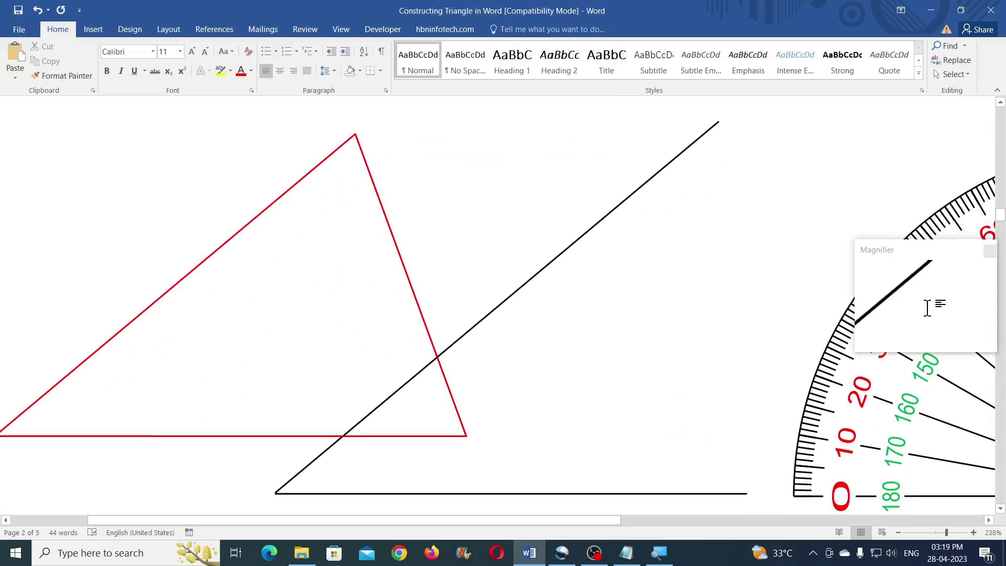
key("ctrl+z")
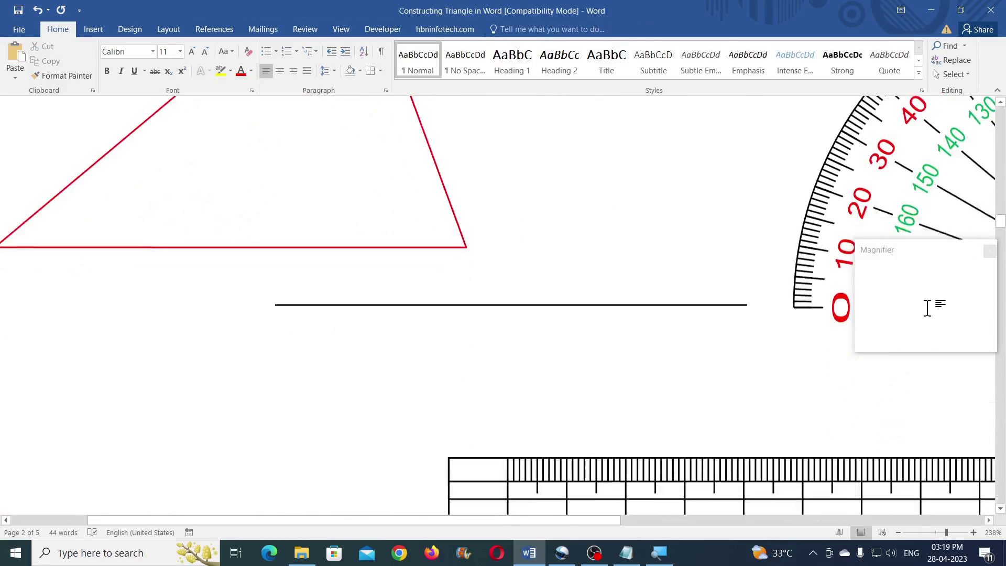
key("ctrl+z")
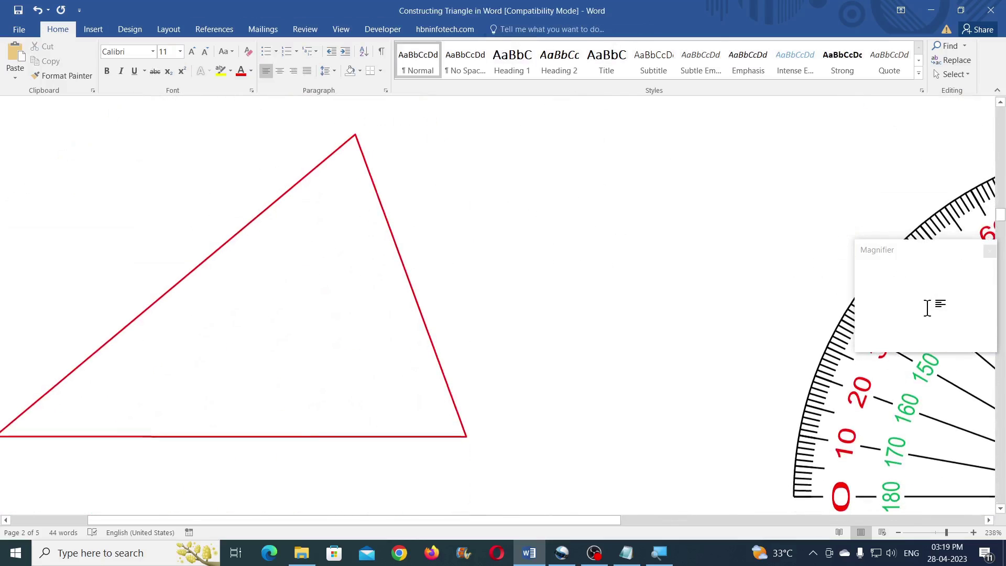
Move the red triangle back into the cleared space near the protractor, change its outline to black and deselect it
left_click_drag(411, 292, 590, 287)
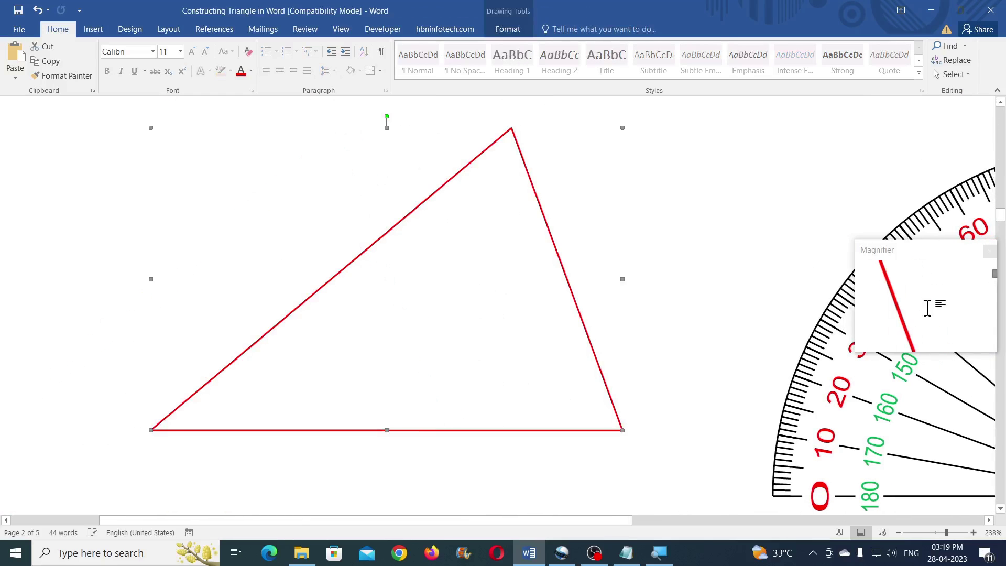
left_click(508, 31)
left_click(461, 59)
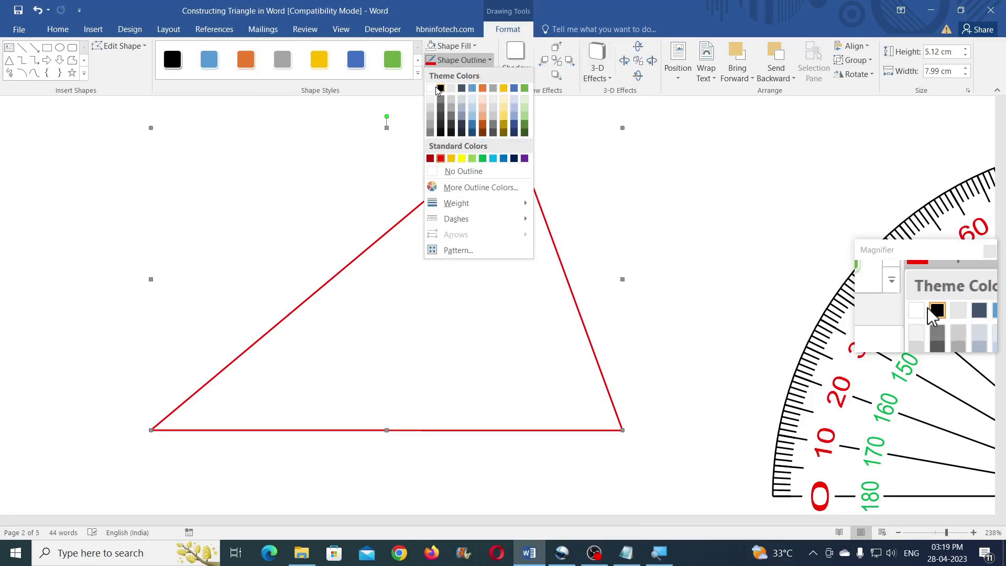
left_click(439, 89)
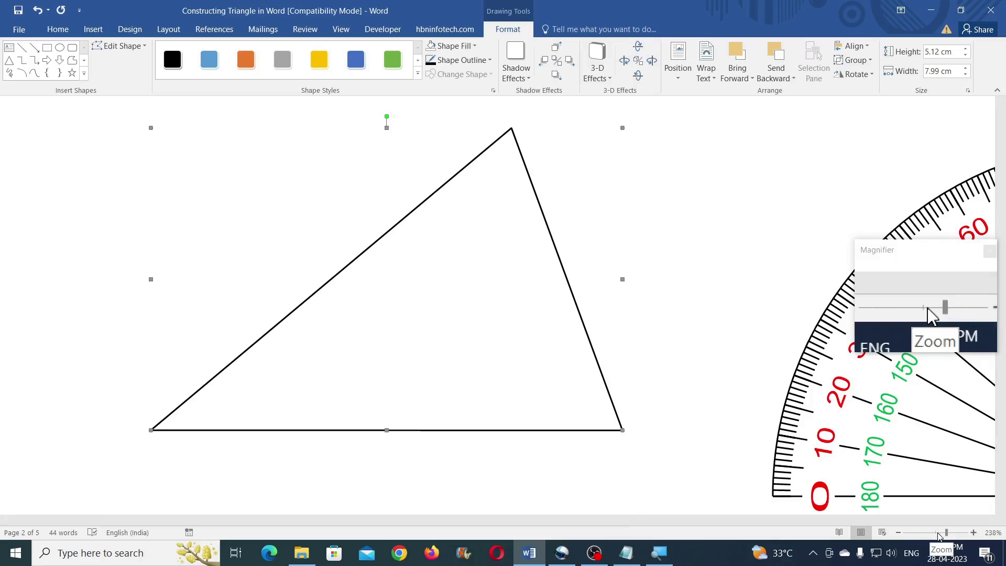
left_click(919, 532)
scroll(467, 340, "up", 6)
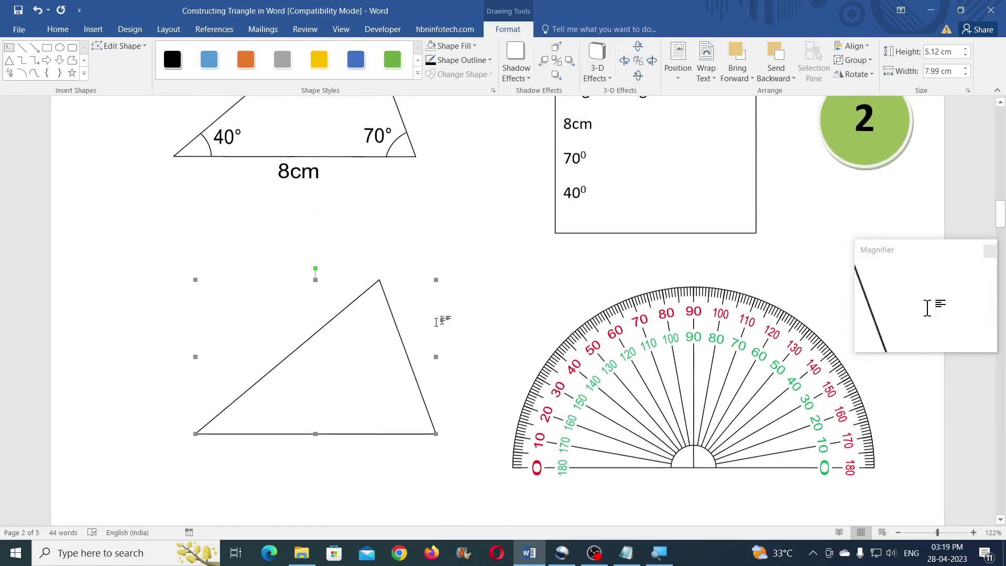
left_click(467, 311)
scroll(427, 326, "down", 3)
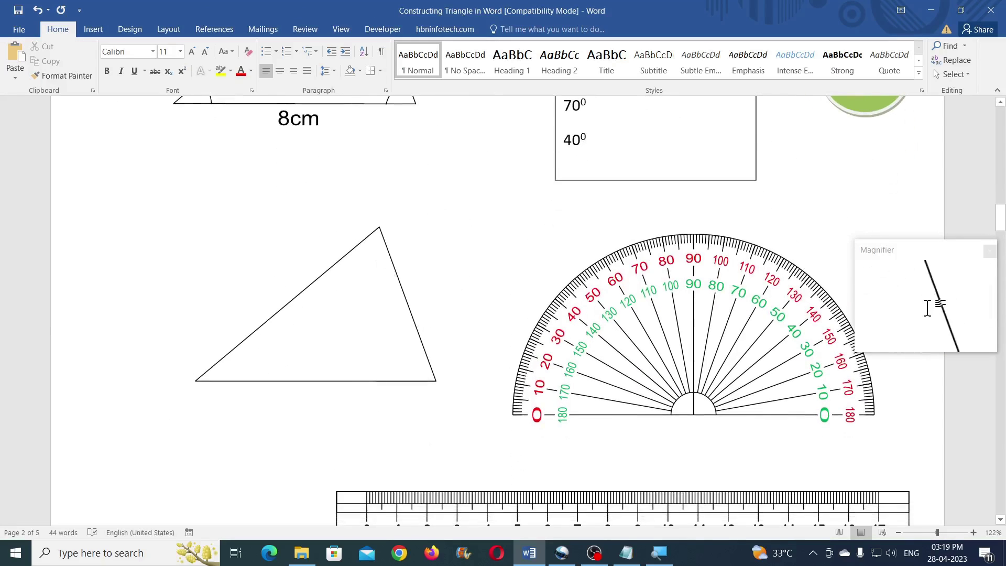
scroll(389, 275, "up", 5)
scroll(273, 289, "up", 2)
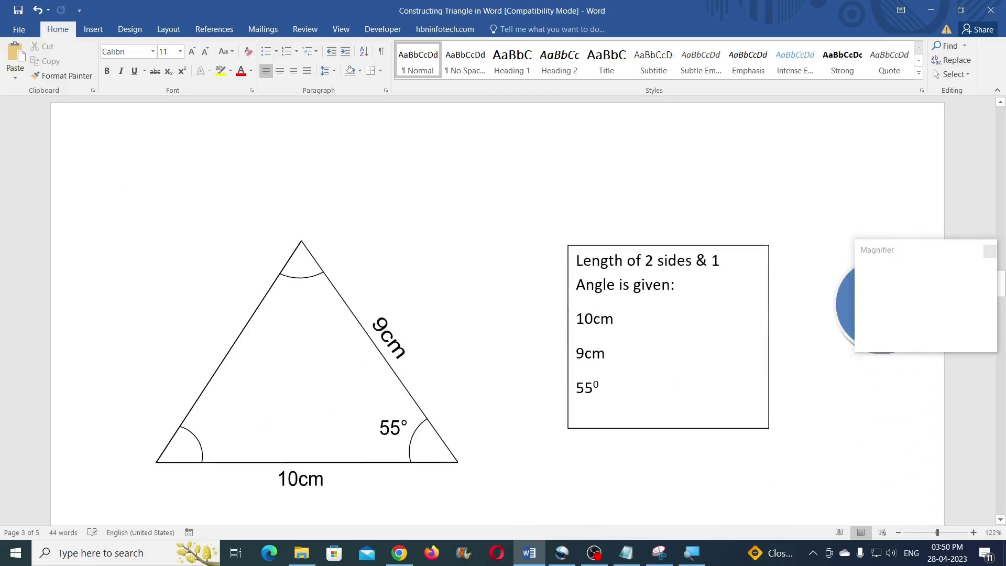
Draw a horizontal base line for triangle 3 in the blank area above the protractor and set its width to 10 cm
scroll(498, 309, "down", 3)
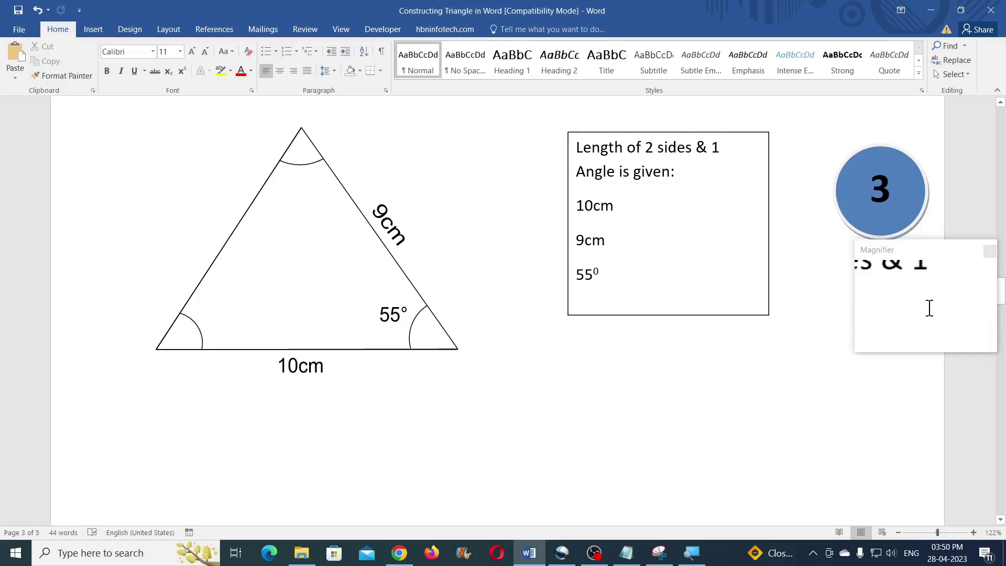
scroll(498, 281, "down", 4)
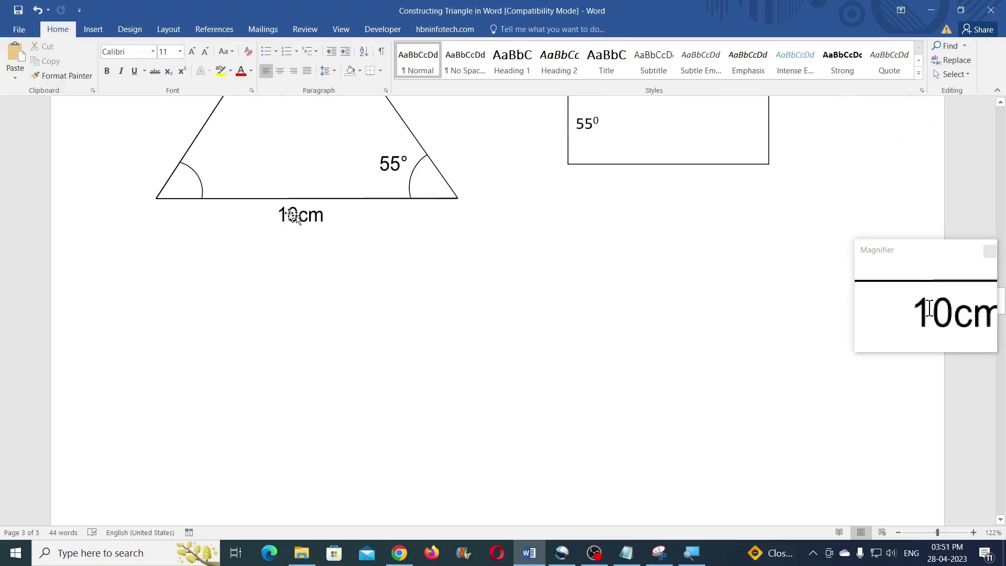
scroll(276, 216, "down", 5)
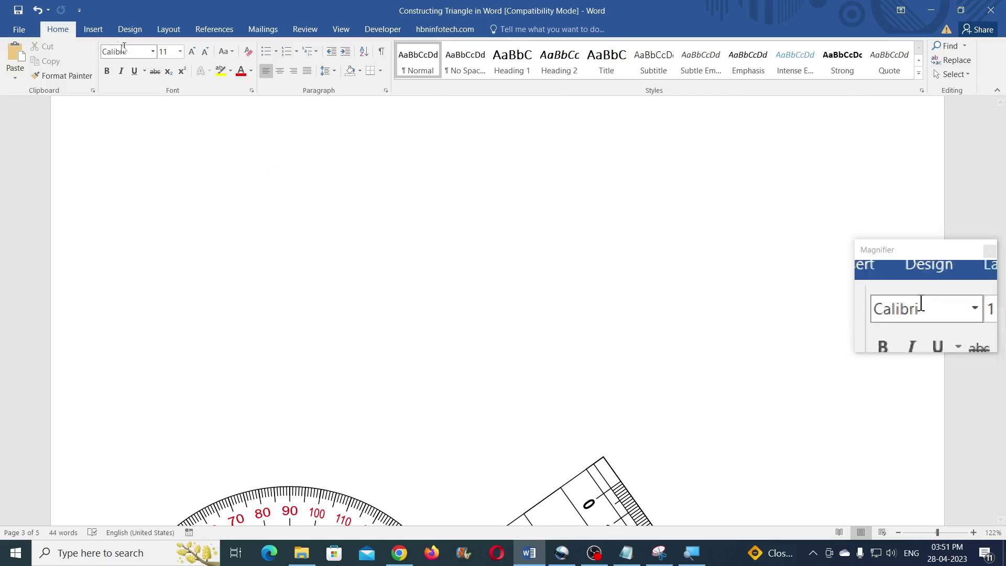
left_click(93, 29)
left_click(178, 83)
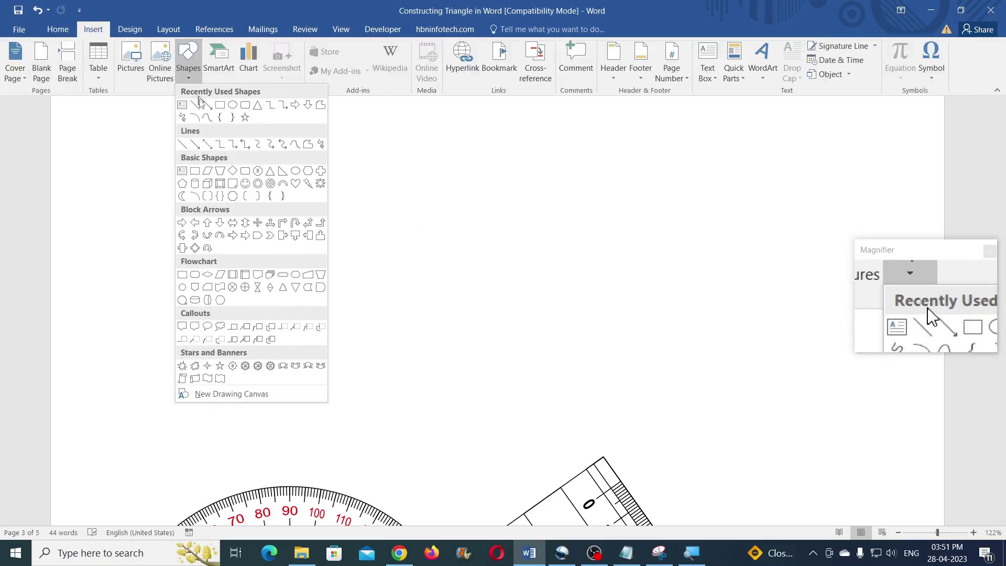
left_click(198, 106)
left_click_drag(290, 383, 601, 383)
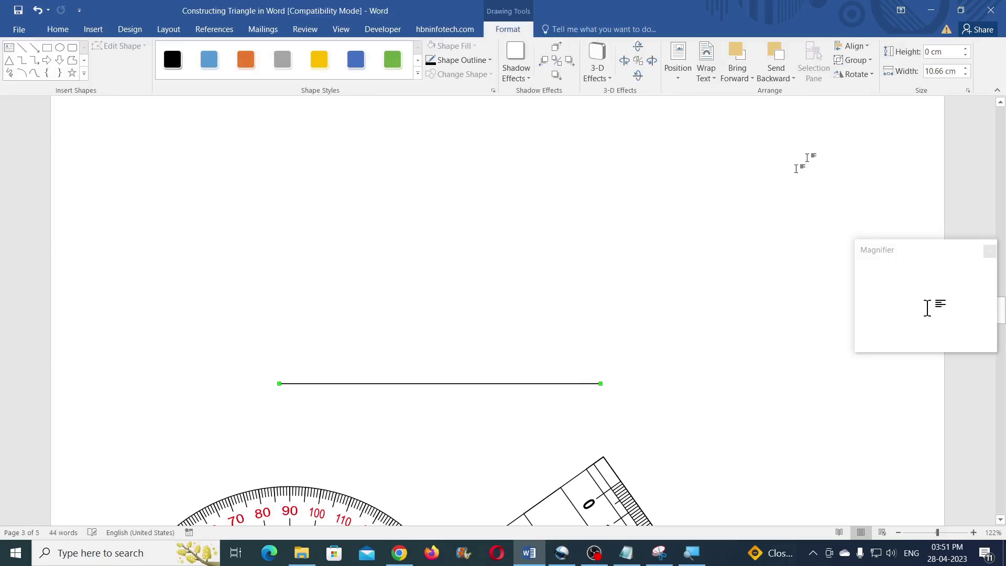
left_click(957, 72)
type("10")
key("Return")
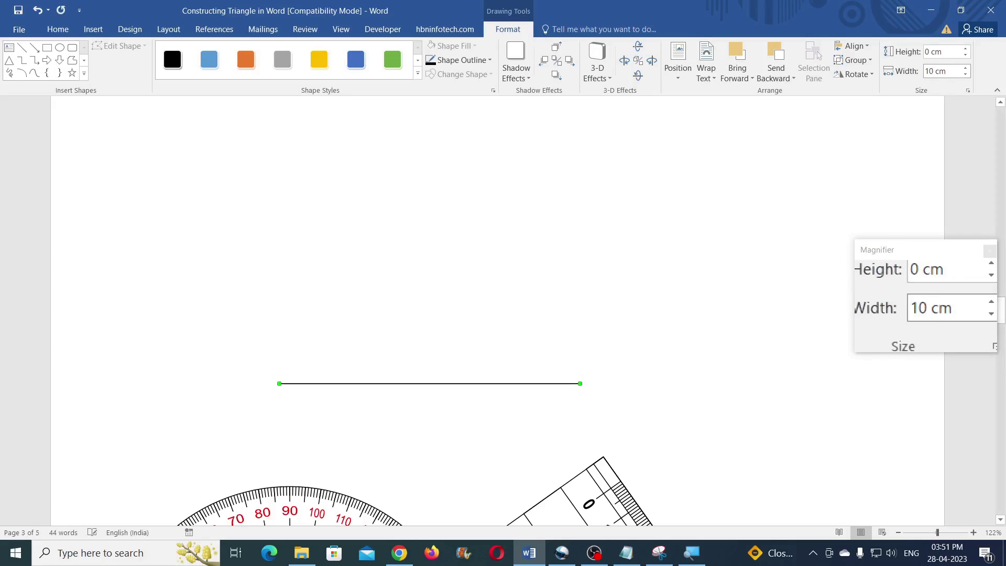
Check the measurements given for triangle 3, and place the protractor's centre on the right end of the 10 cm base line
scroll(689, 181, "up", 1)
scroll(689, 181, "up", 3)
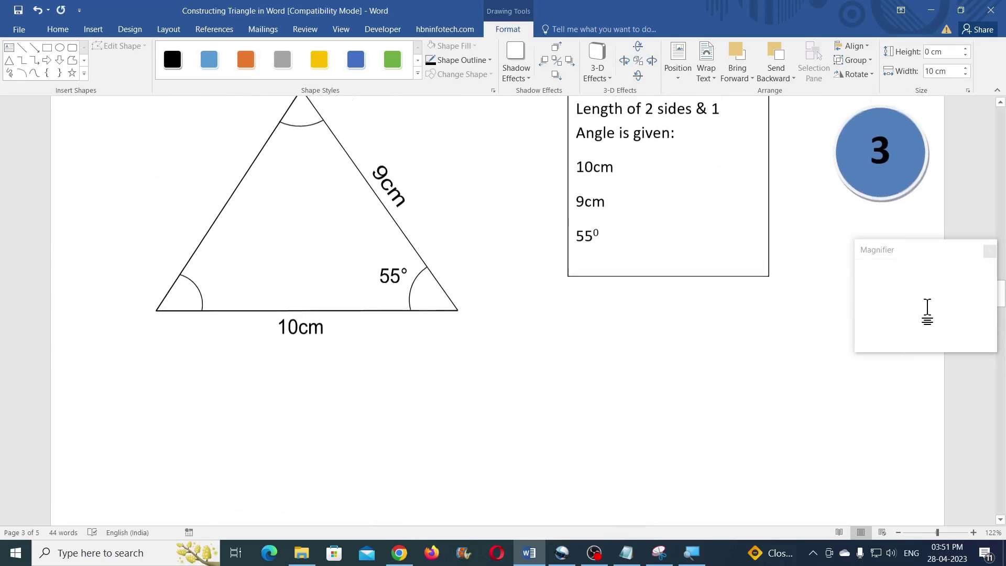
scroll(479, 276, "up", 1)
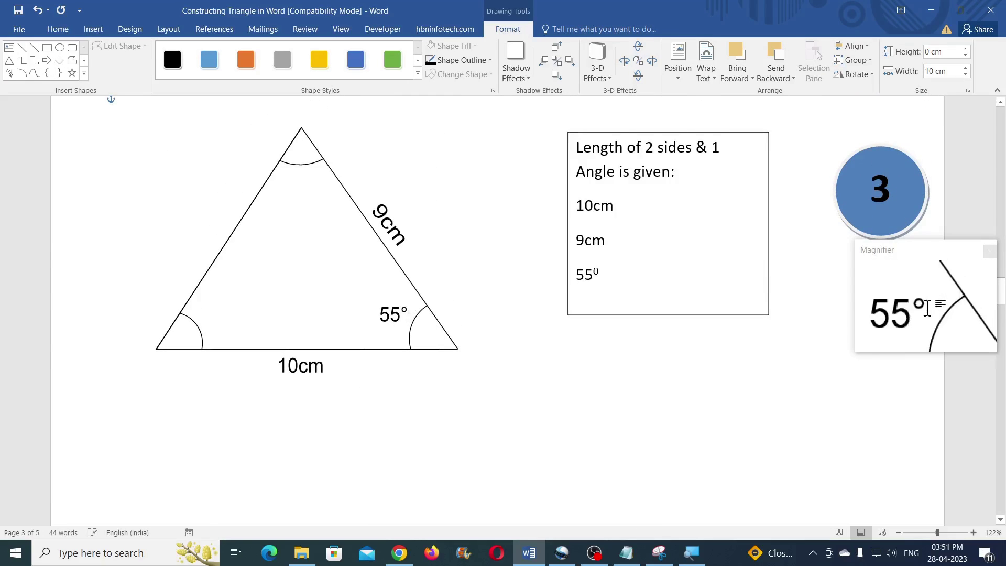
scroll(462, 364, "down", 9)
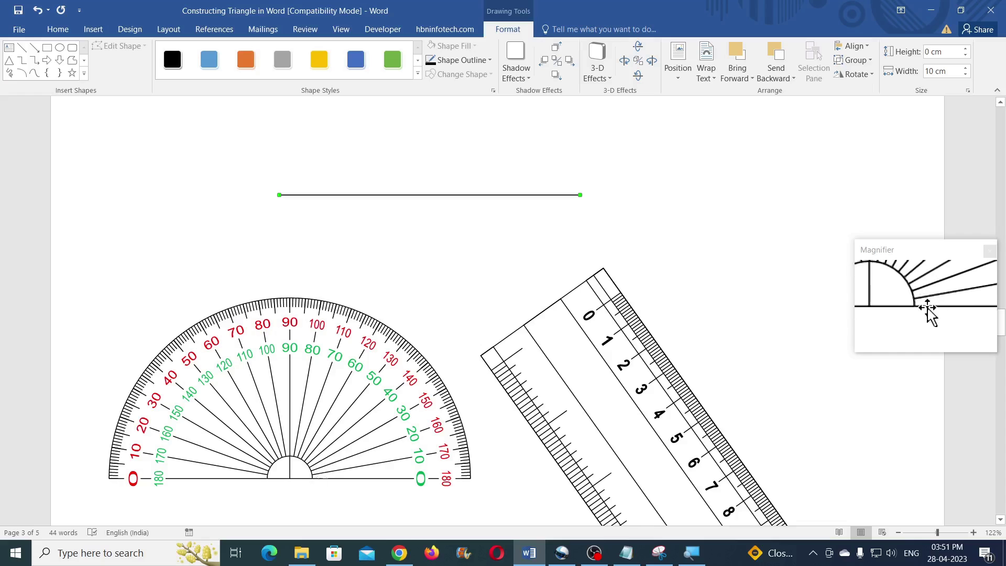
left_click_drag(320, 471, 609, 188)
key("ctrl+Right")
key("ctrl+Right")
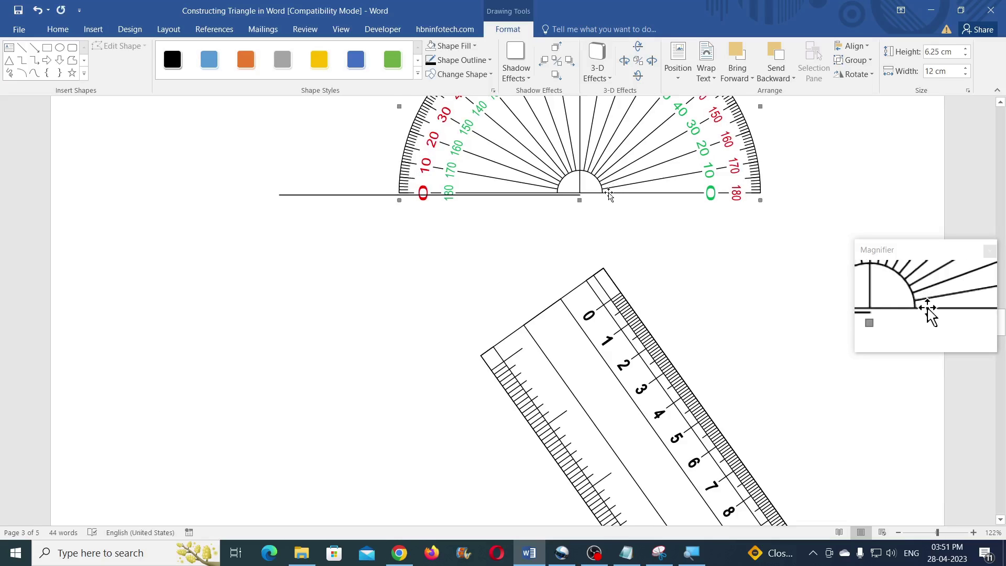
Draw a line from the base line's right end through the protractor's outer 55° mark, extending past its edge
scroll(617, 258, "up", 3)
scroll(617, 257, "up", 4)
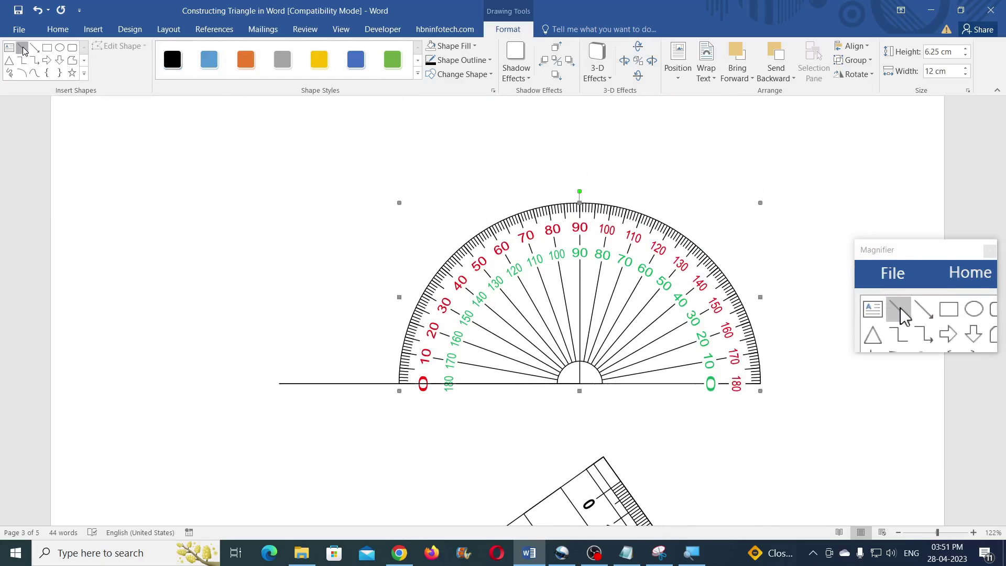
left_click(22, 50)
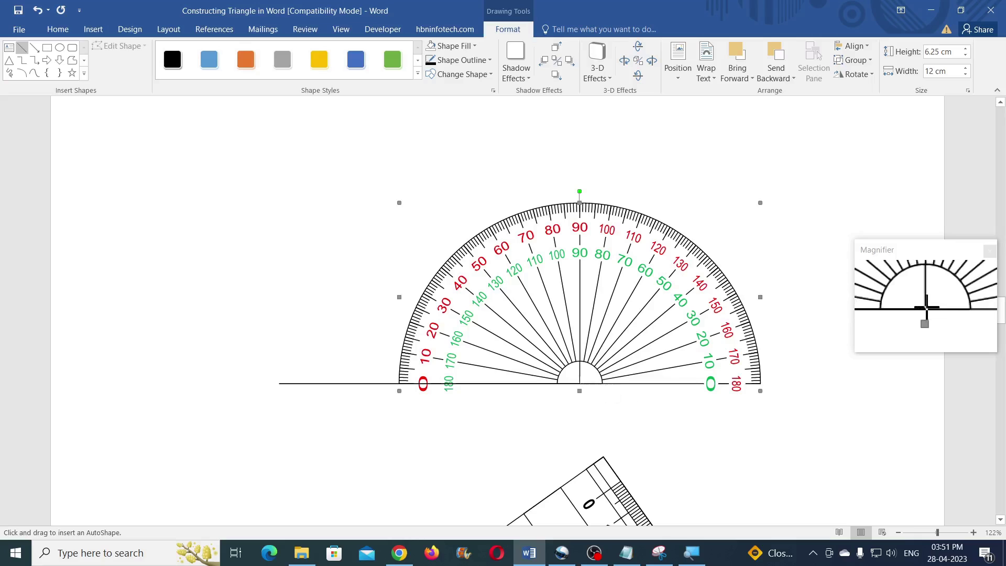
left_click_drag(579, 383, 394, 122)
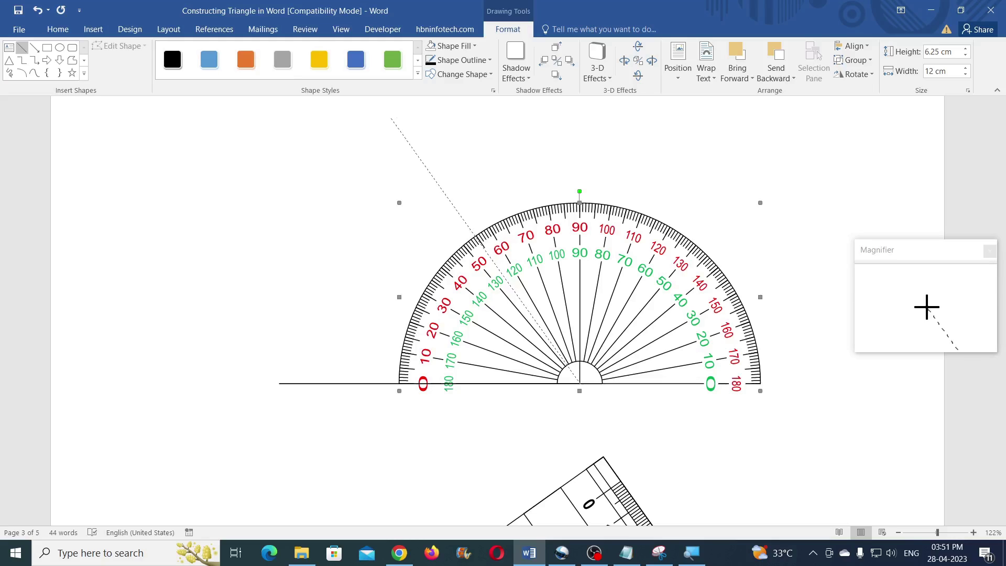
left_click_drag(393, 117, 392, 116)
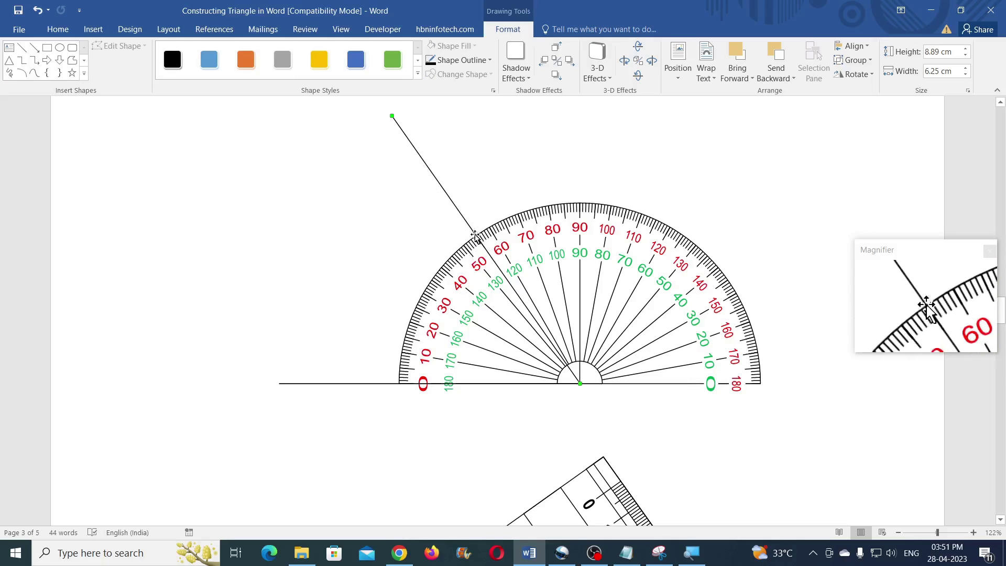
Move the protractor off the construction to below the base line
scroll(627, 303, "down", 3)
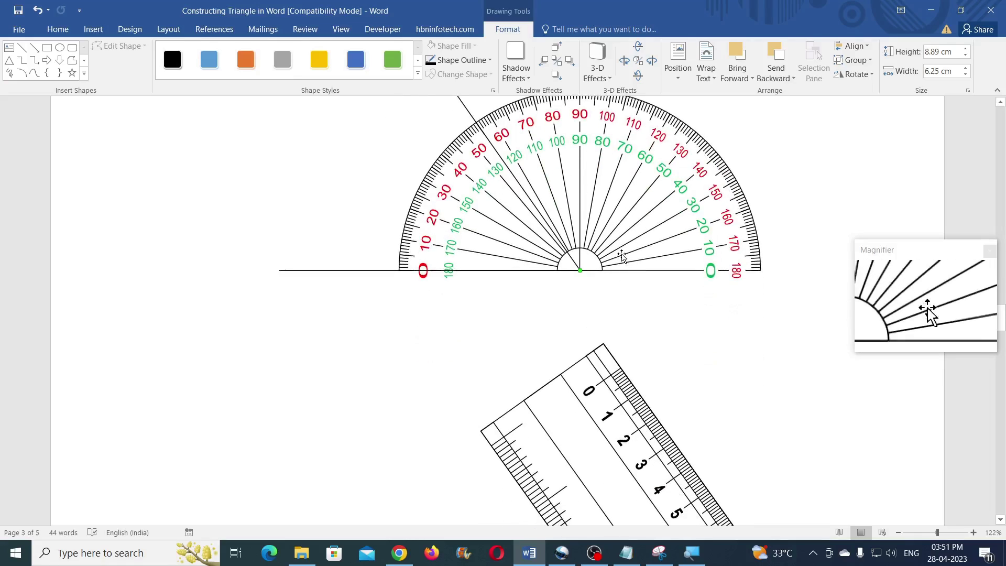
left_click_drag(621, 260, 441, 489)
scroll(629, 376, "up", 2)
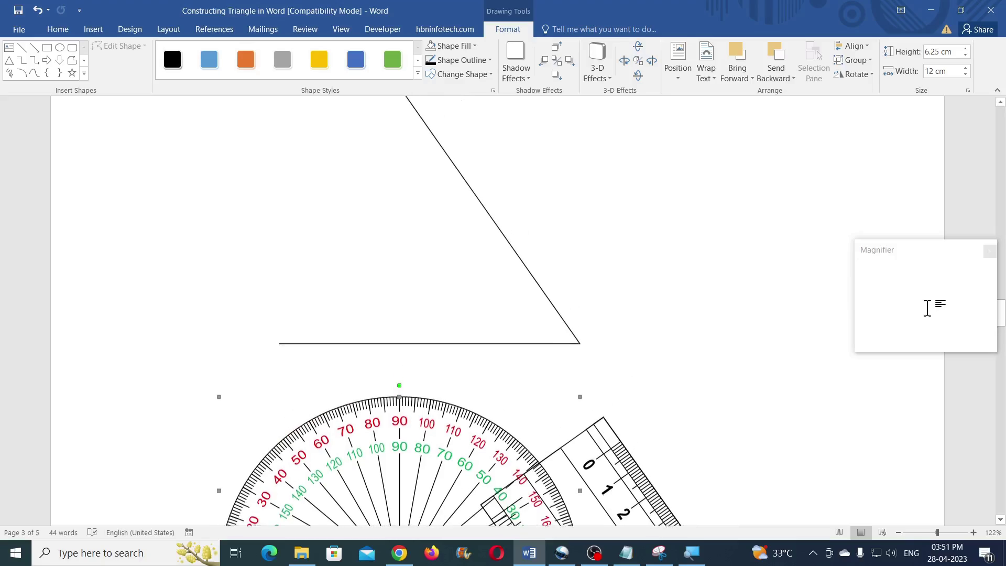
Align the ruler's edge with the 55° line so its 9 cm mark meets the base line's right end
left_click_drag(635, 472, 669, 424)
scroll(670, 424, "up", 7)
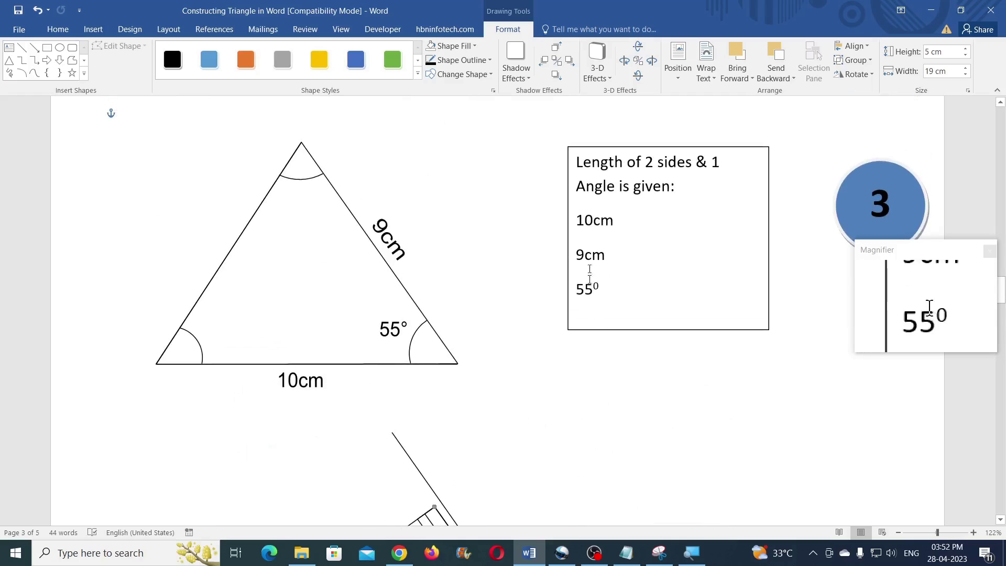
scroll(608, 253, "down", 6)
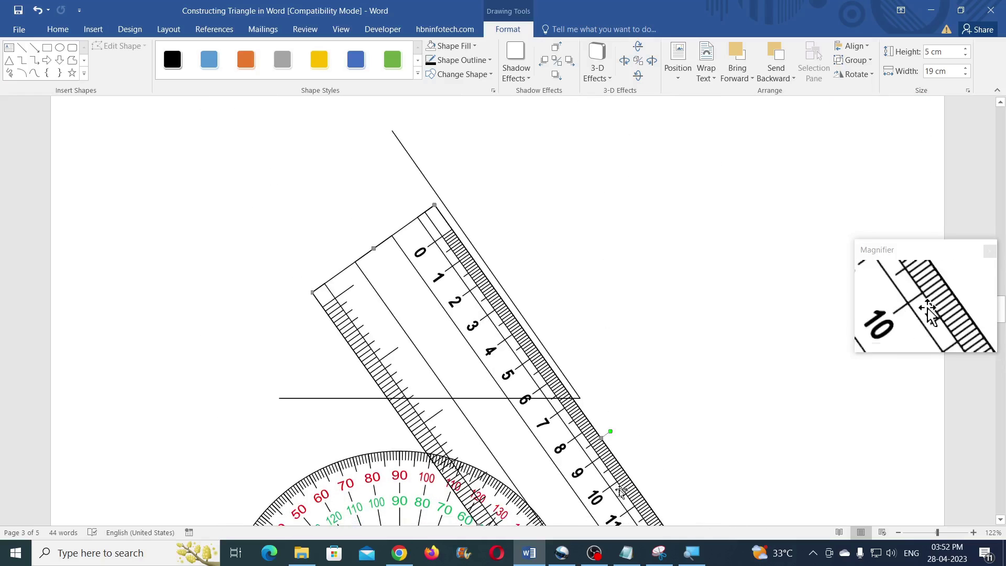
left_click_drag(603, 455, 620, 475)
left_click_drag(593, 425, 596, 431)
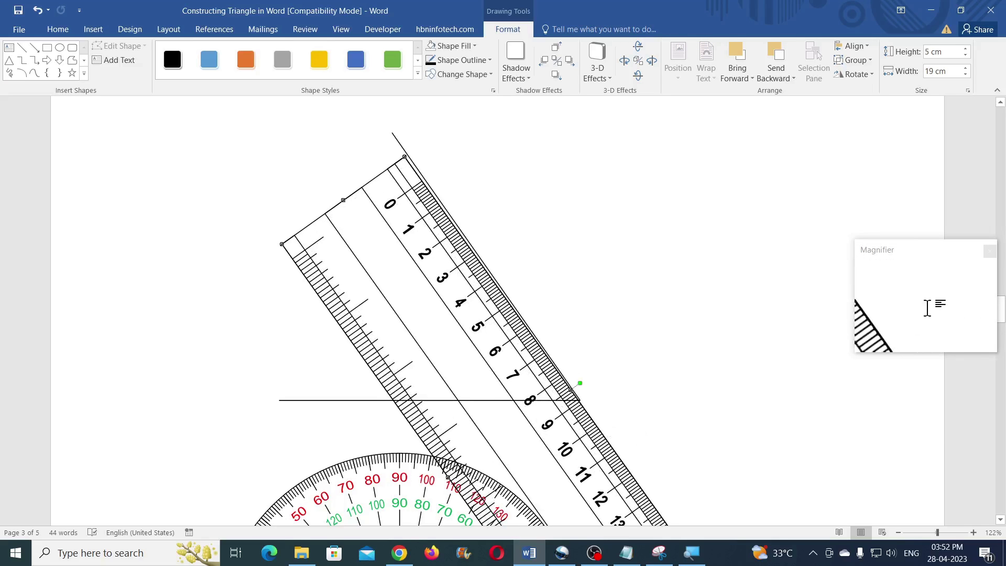
key("ctrl+Up")
key("ctrl+Down")
key("ctrl+Right")
key("ctrl+Right")
key("ctrl+Up")
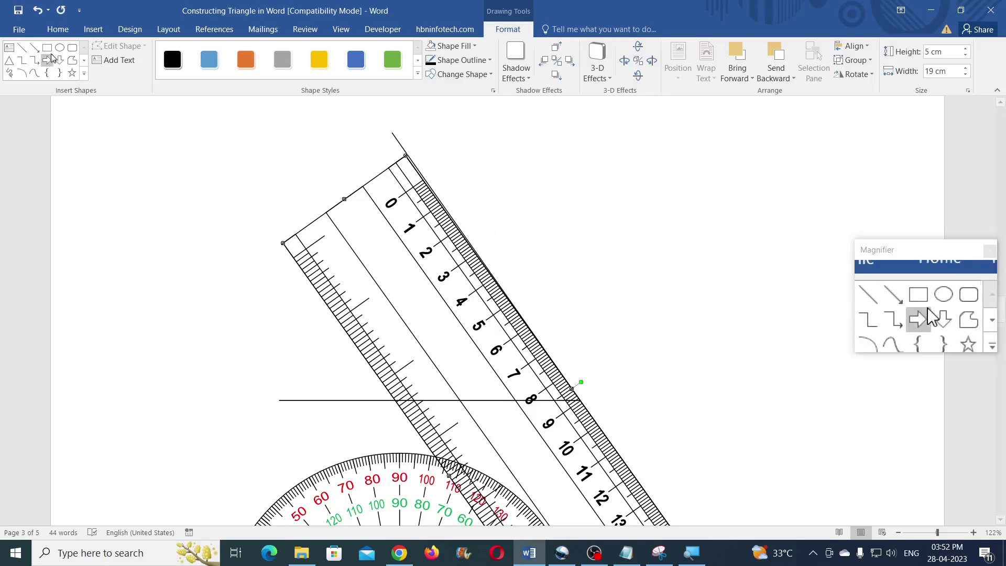
Draw a line from the base line's left end to the ruler's 0 mark on the 55° line, and move the ruler clear
left_click(22, 50)
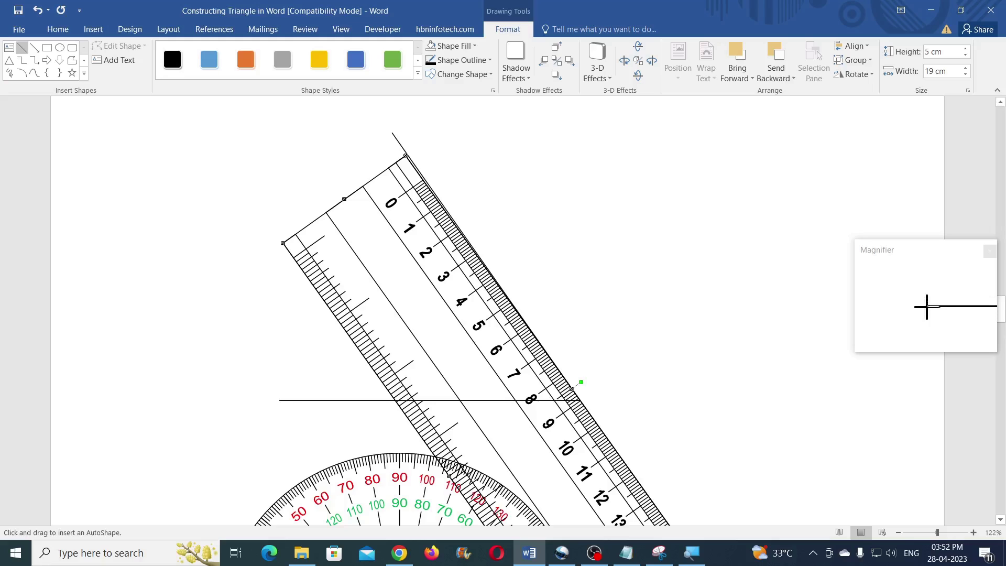
left_click_drag(280, 400, 427, 171)
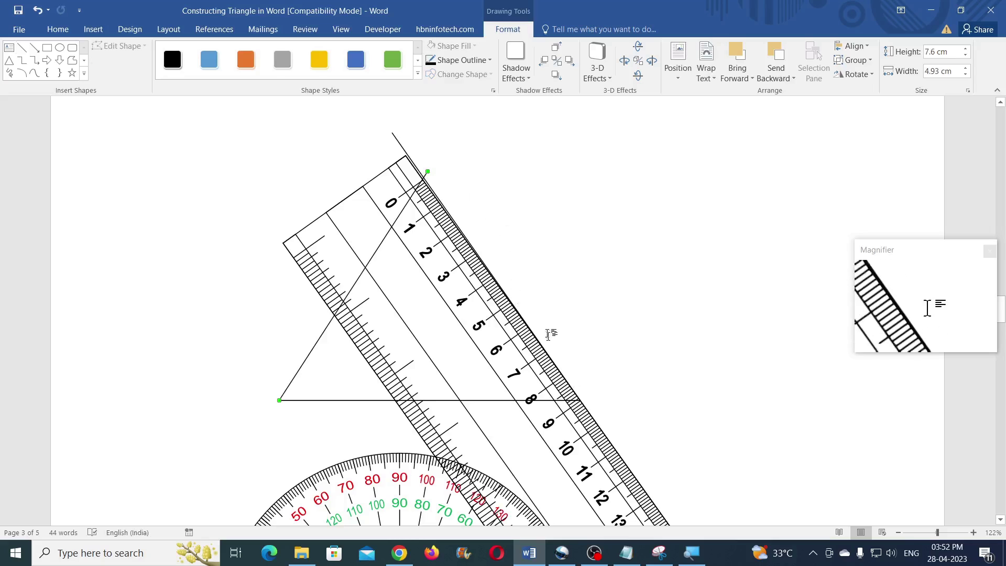
scroll(524, 378, "down", 1)
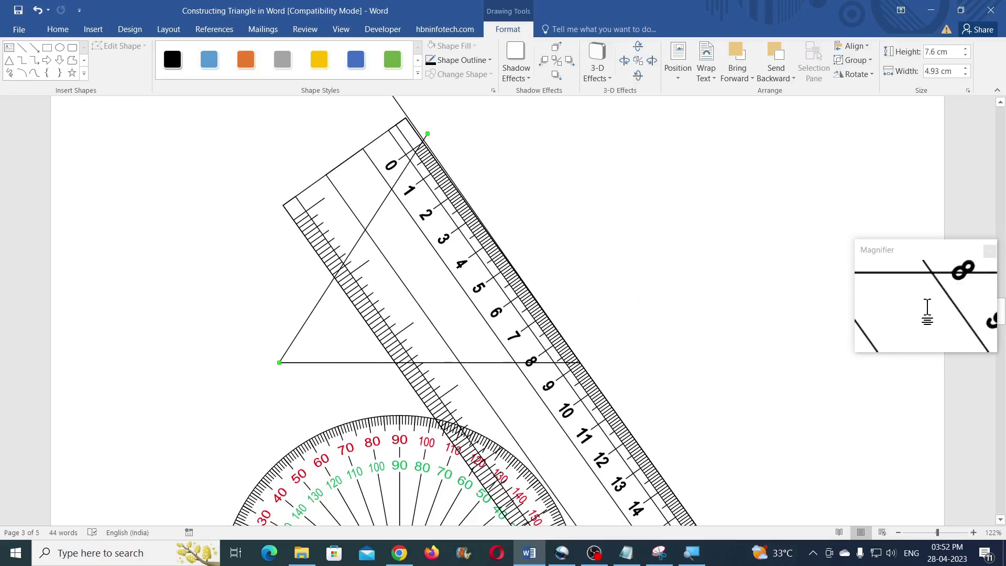
left_click_drag(523, 376, 702, 488)
left_click_drag(708, 511, 714, 511)
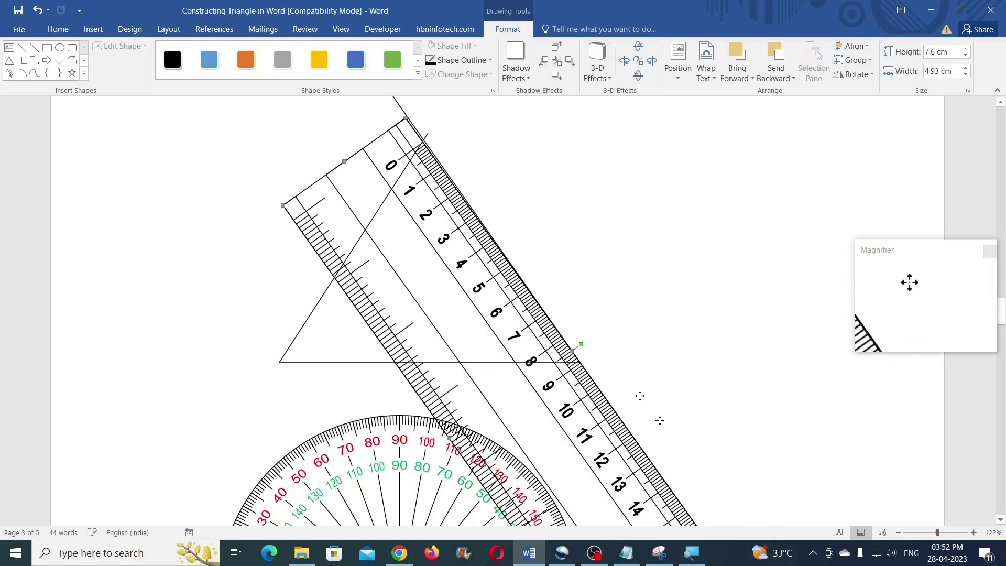
key("ctrl+z")
key("ctrl+z")
key("ctrl+z")
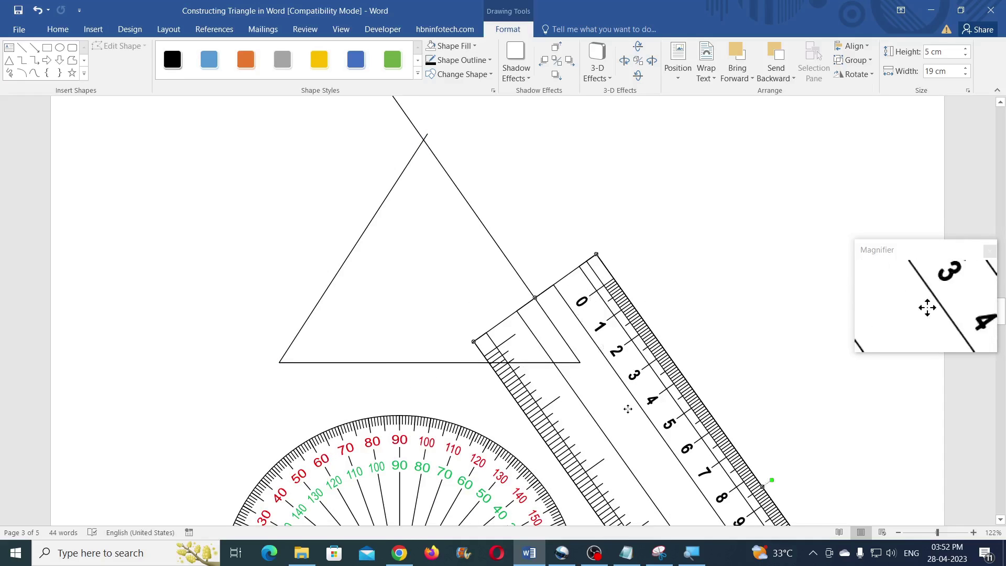
key("ctrl+z")
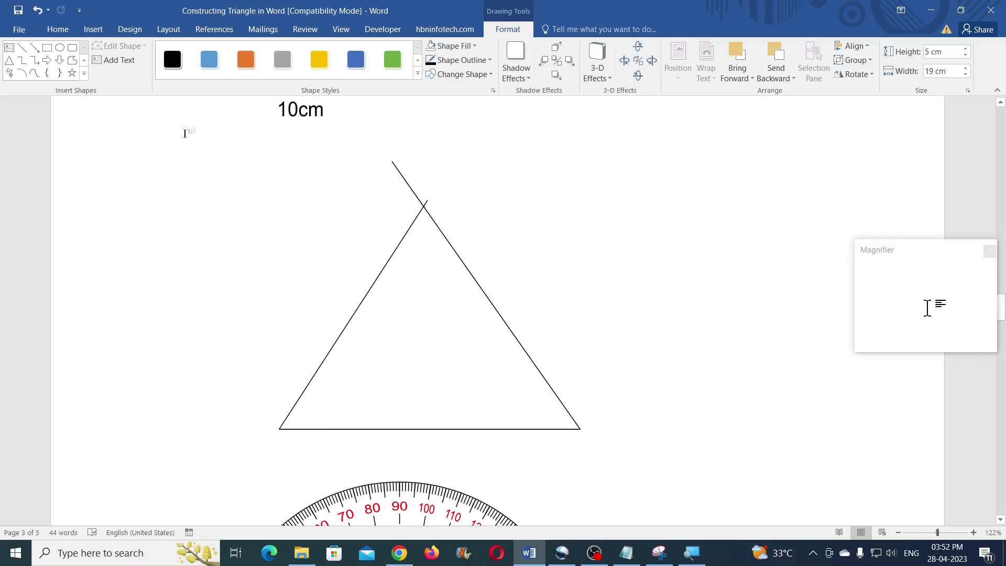
Trace a closed freeform triangle about 9.99 cm wide and 7.39 cm high over the construction lines and give it a red outline
left_click(76, 62)
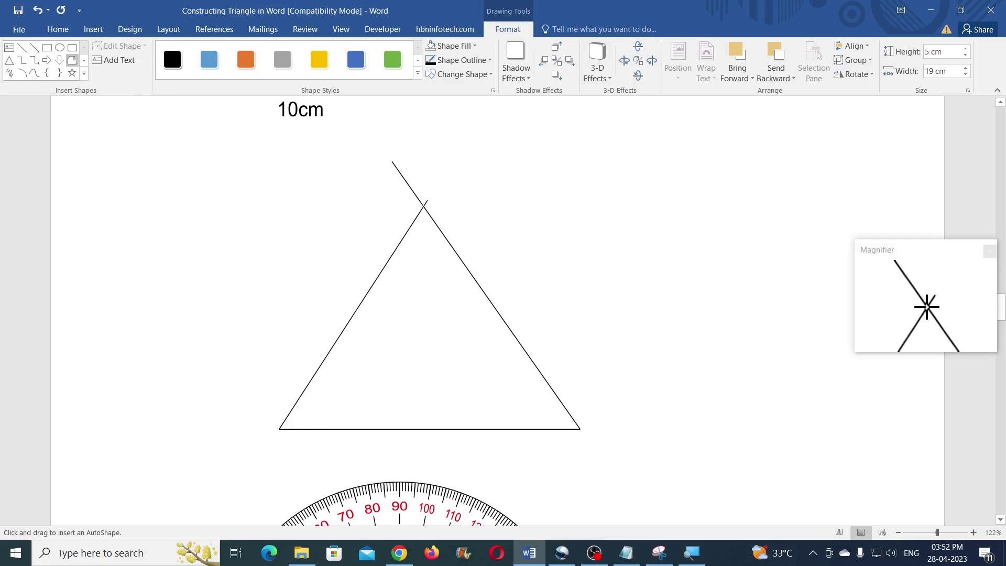
left_click_drag(424, 205, 389, 260)
mouse_move(317, 405)
left_mouse_down()
mouse_move(281, 427)
mouse_move(608, 428)
left_mouse_up()
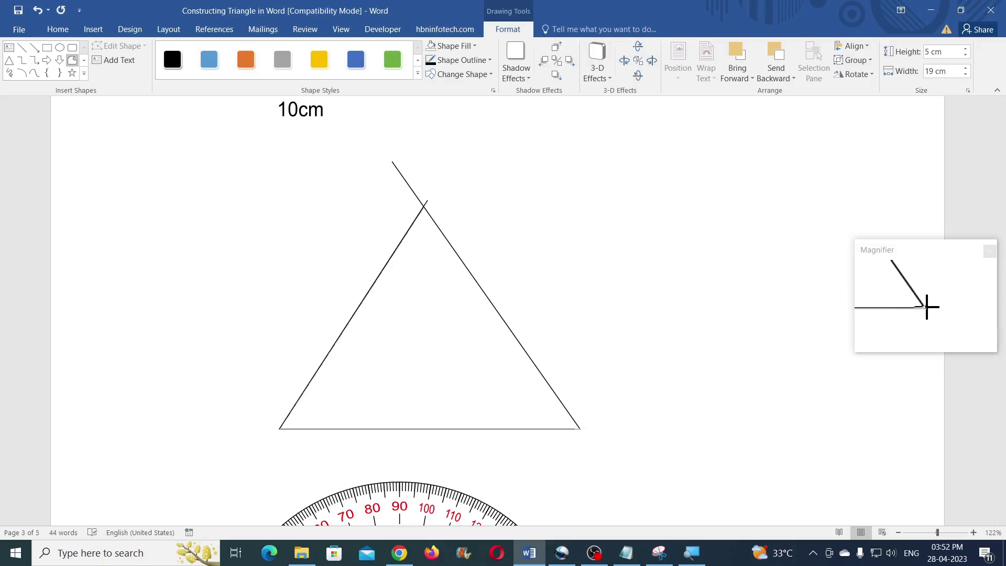
left_click_drag(580, 429, 426, 203)
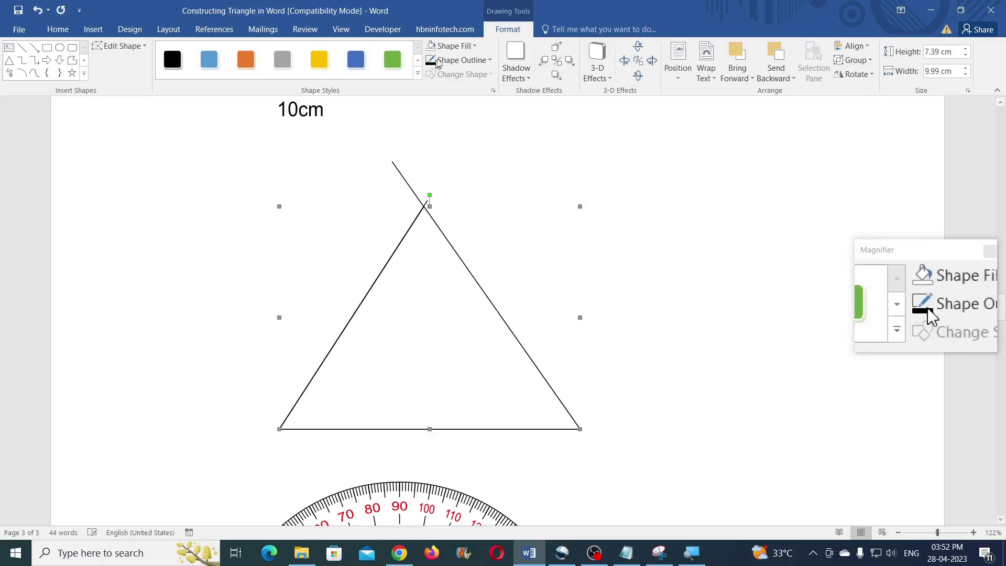
left_click(453, 61)
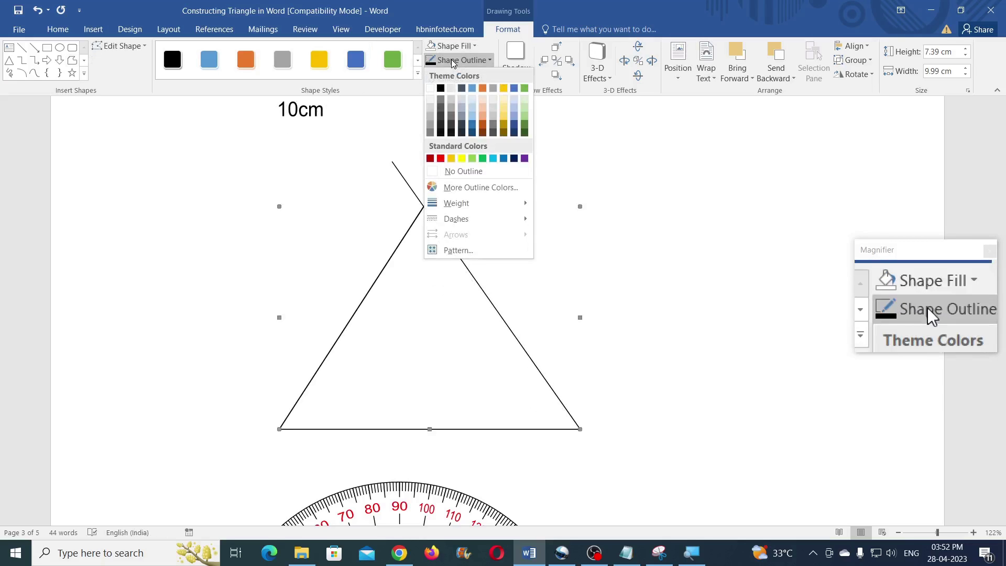
left_click(430, 158)
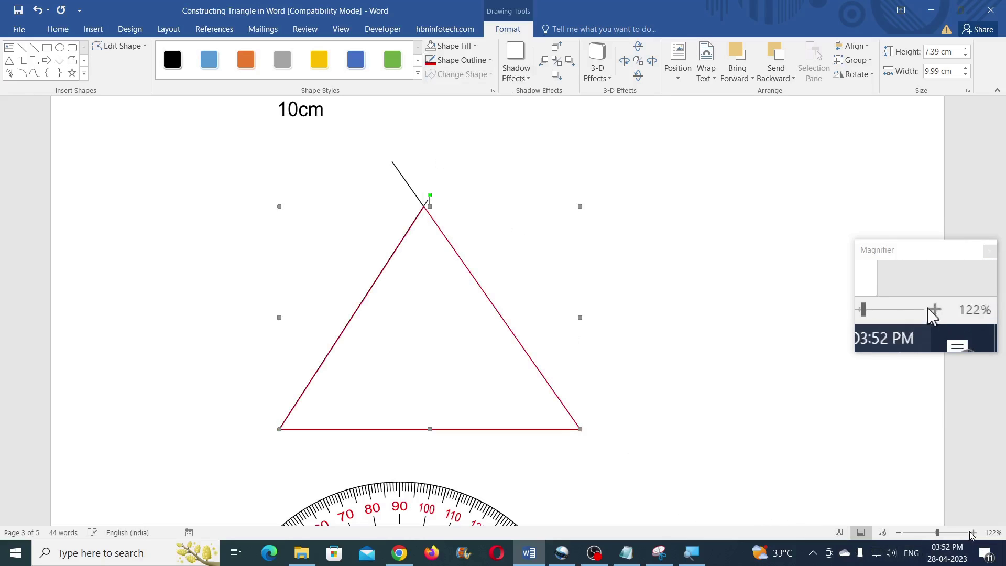
Remove the red triangle's fill and compare its edges with the construction lines underneath at 295% zoom
left_click_drag(938, 532, 951, 532)
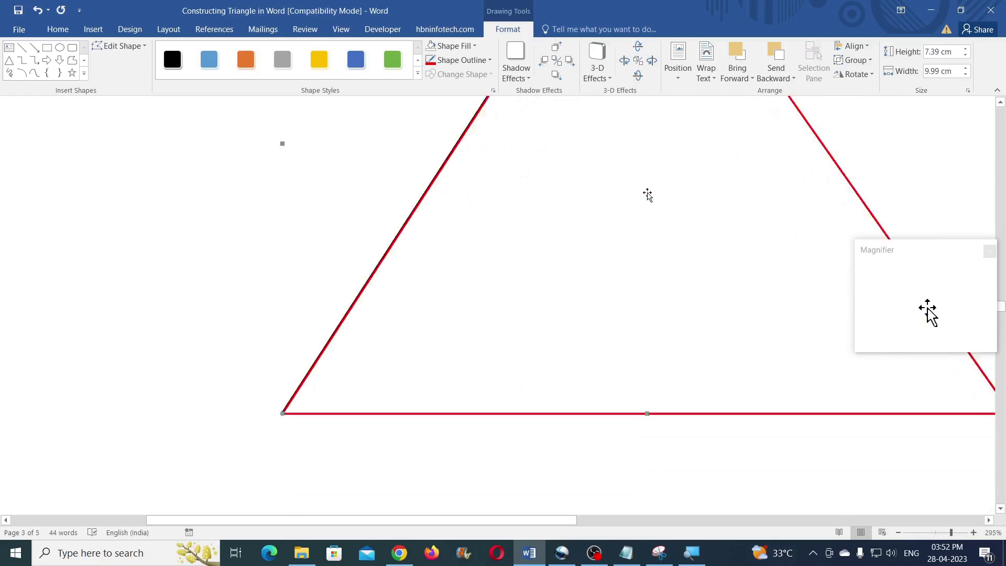
scroll(648, 387, "up", 4)
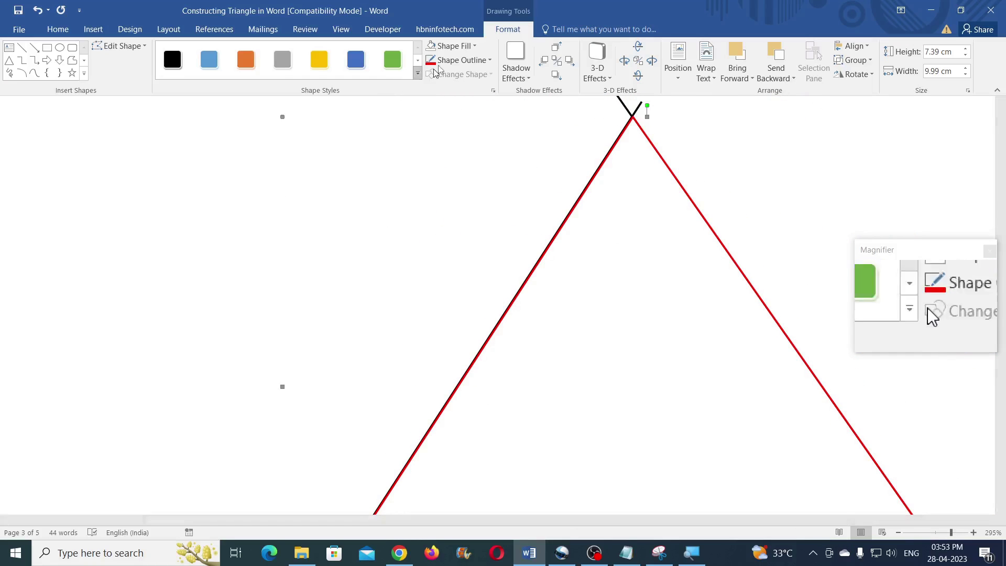
left_click(453, 50)
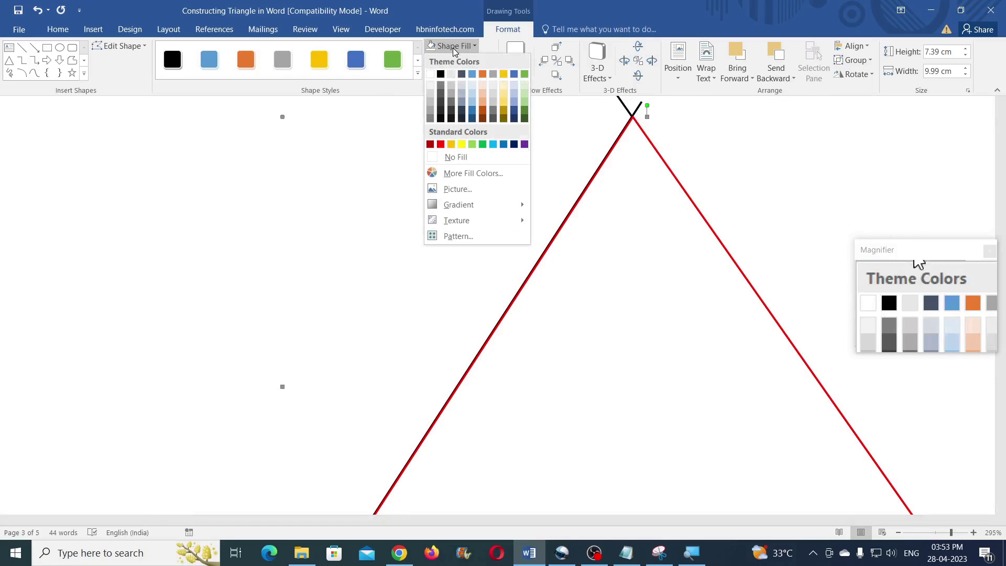
left_click(469, 157)
scroll(658, 209, "down", 5)
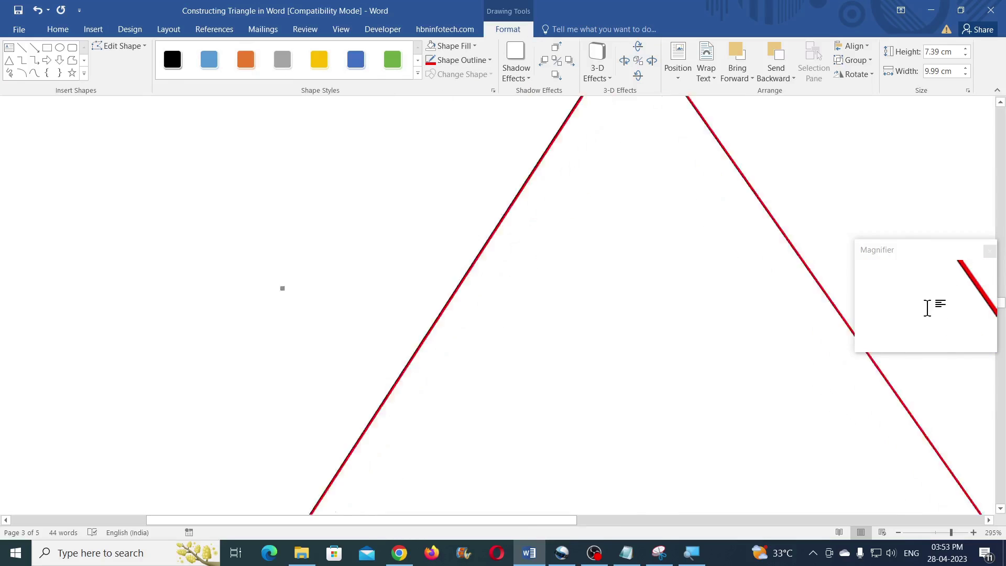
scroll(658, 209, "up", 5)
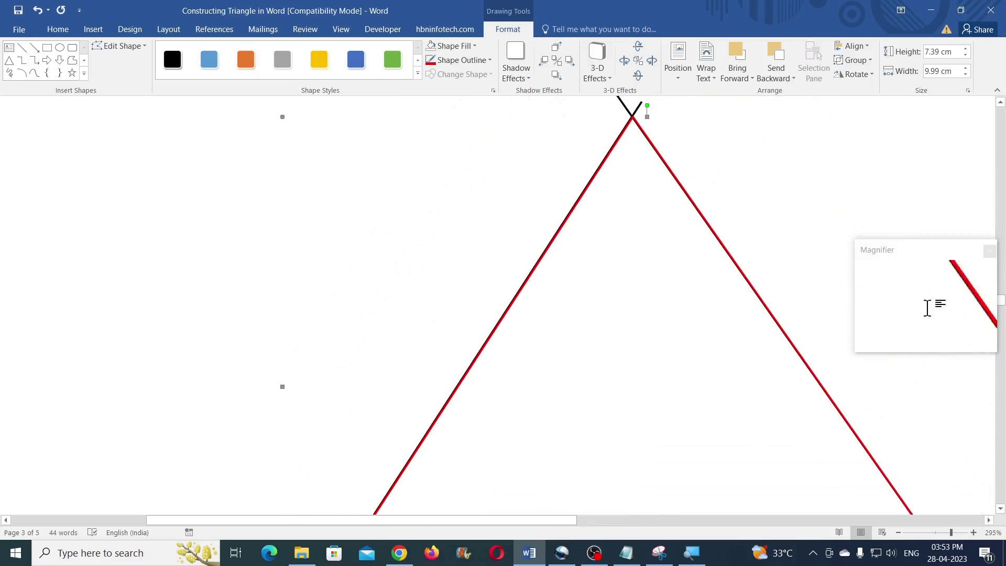
left_click(937, 532)
scroll(616, 386, "up", 3)
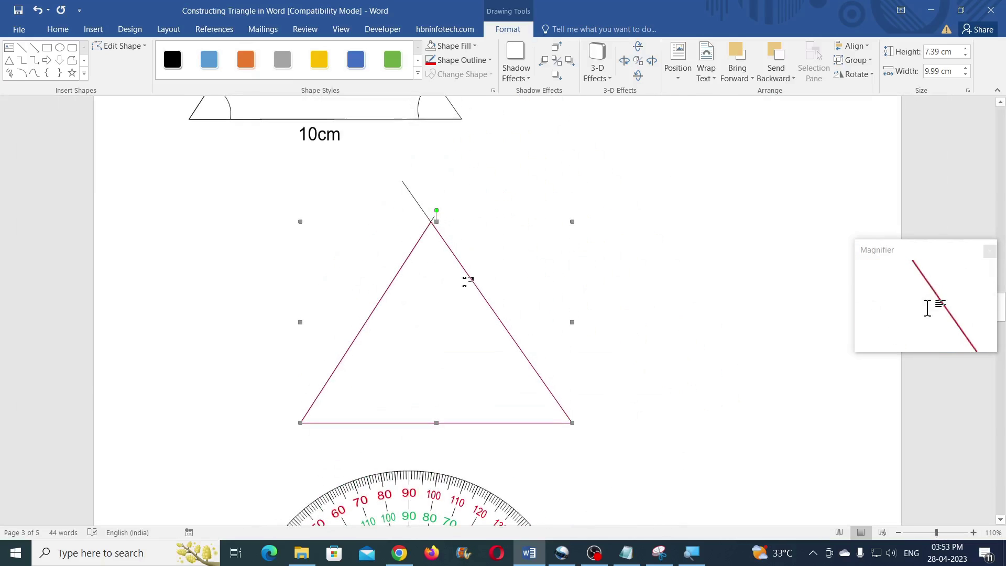
Move the red triangle off the construction and delete the 55° line, the other slanted side and the base line
left_click_drag(468, 279, 735, 263, "ctrl")
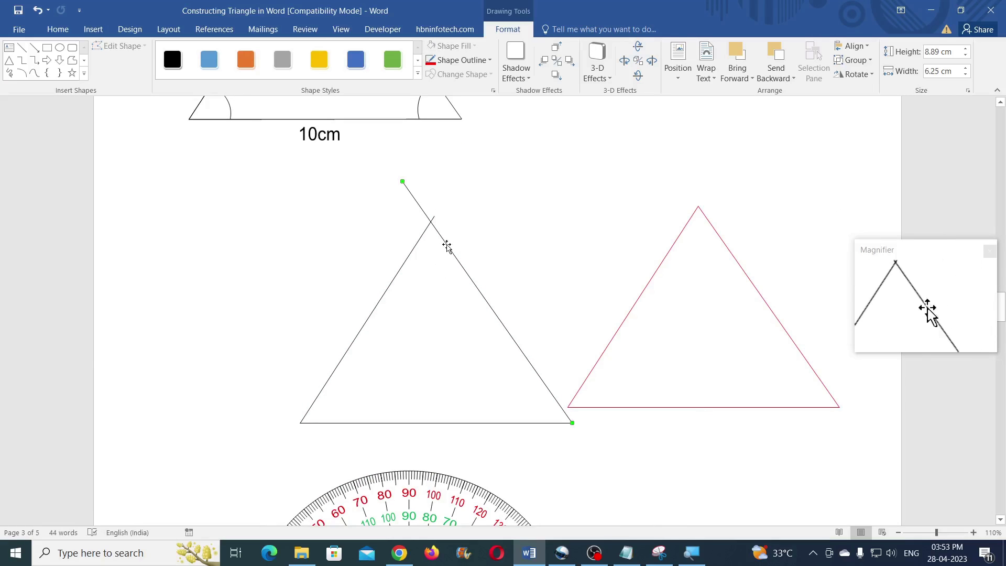
key("Delete")
scroll(432, 257, "down", 3)
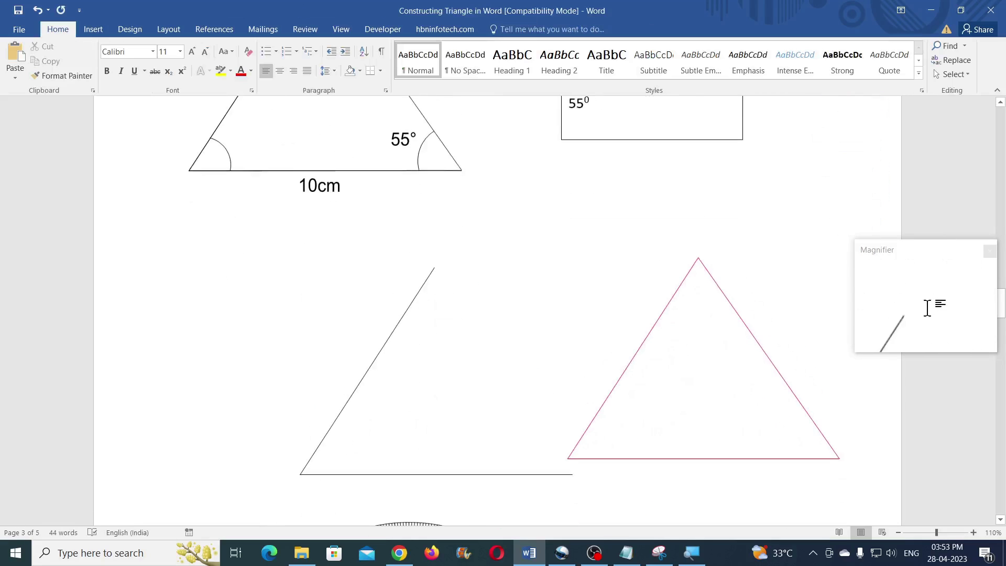
left_click(429, 265)
key("Delete")
scroll(466, 438, "down", 3)
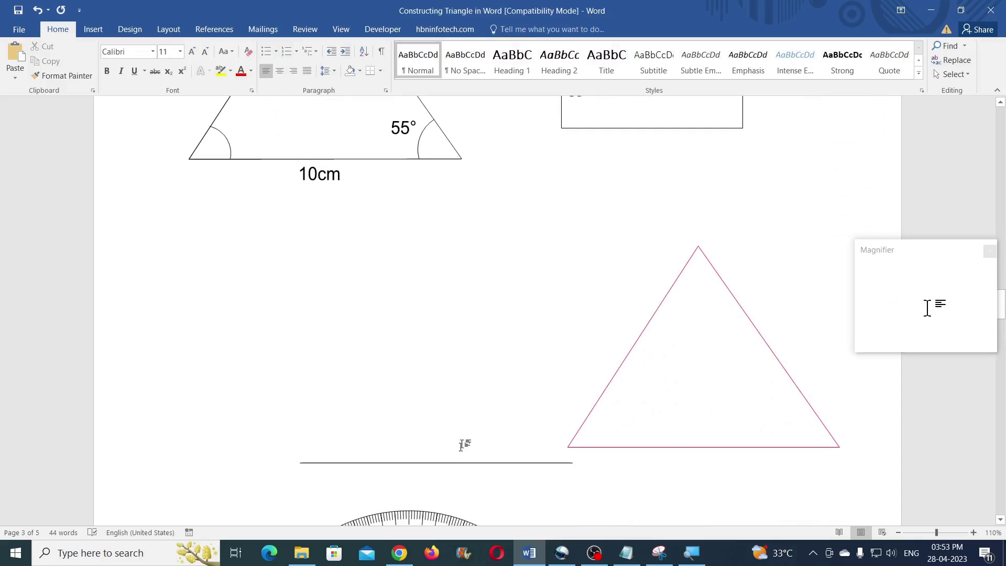
left_click(458, 464)
key("Delete")
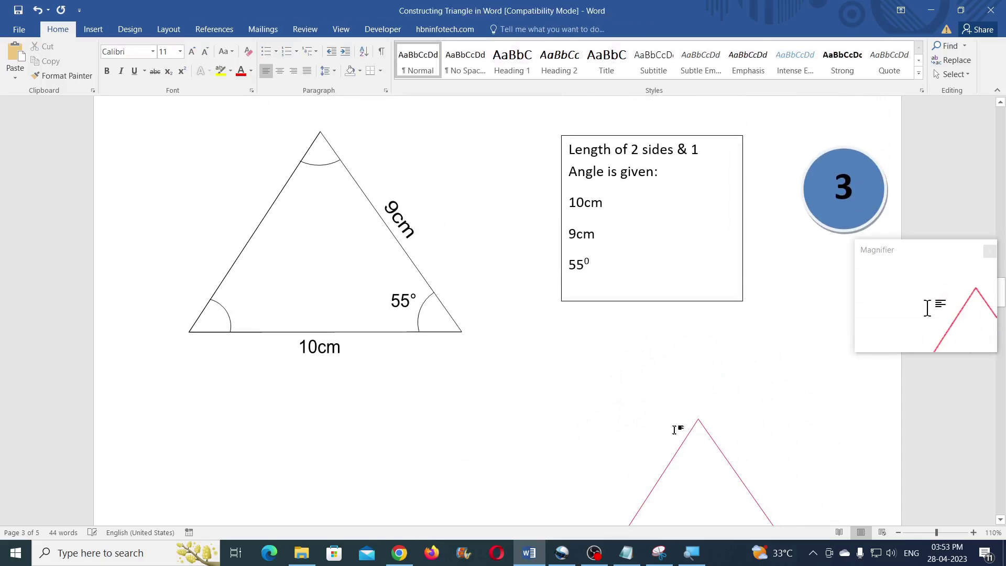
Move the red triangle into the empty area beneath the labelled sample triangle and change its outline to black
left_click_drag(681, 444, 440, 417)
scroll(494, 341, "up", 2)
left_click(508, 29)
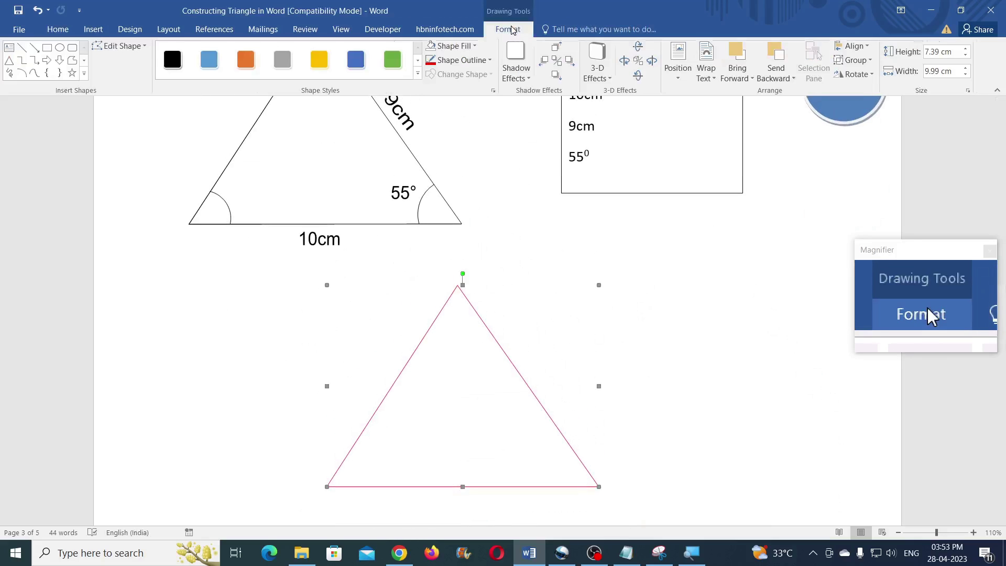
left_click(461, 60)
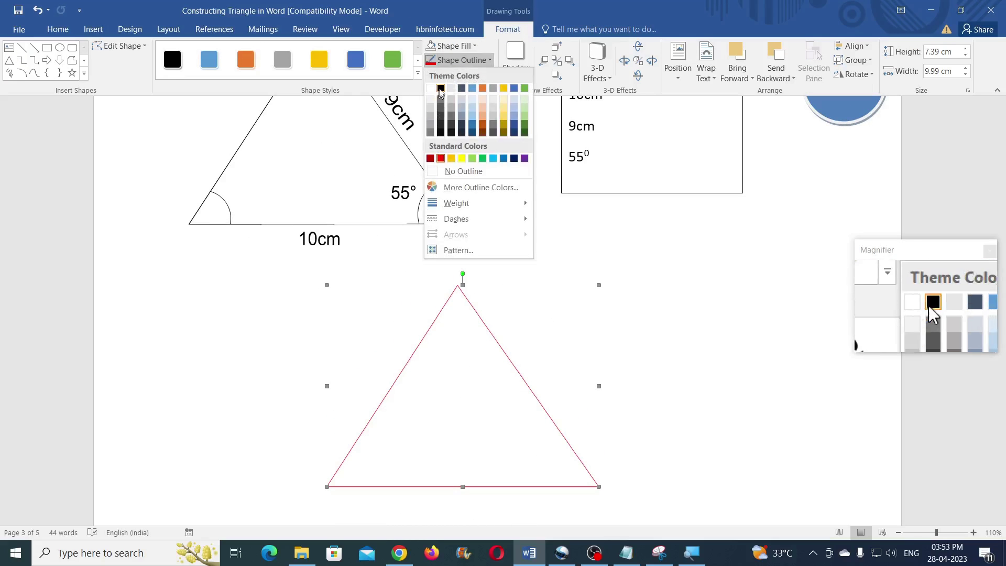
left_click(440, 88)
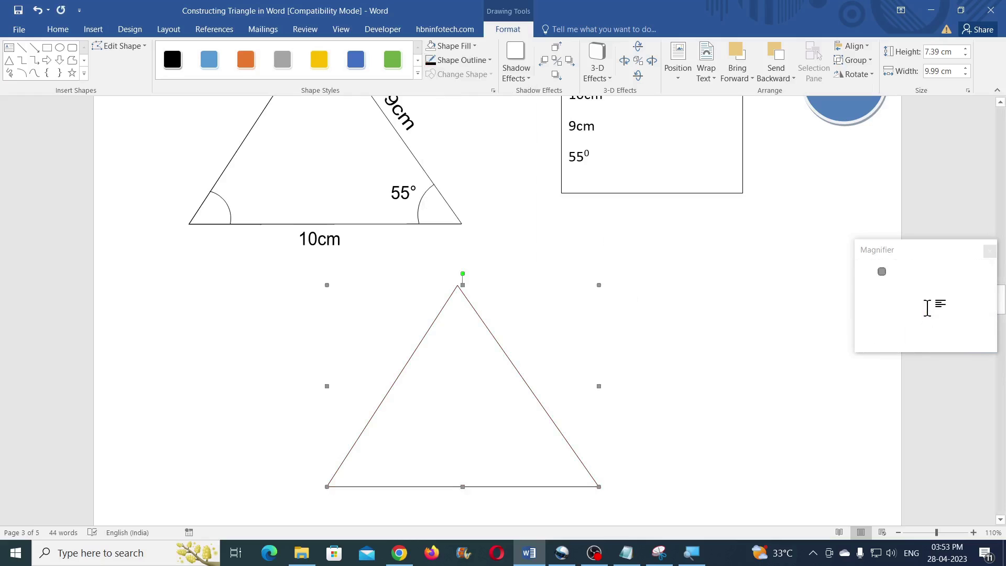
left_click(637, 313)
scroll(644, 299, "up", 2)
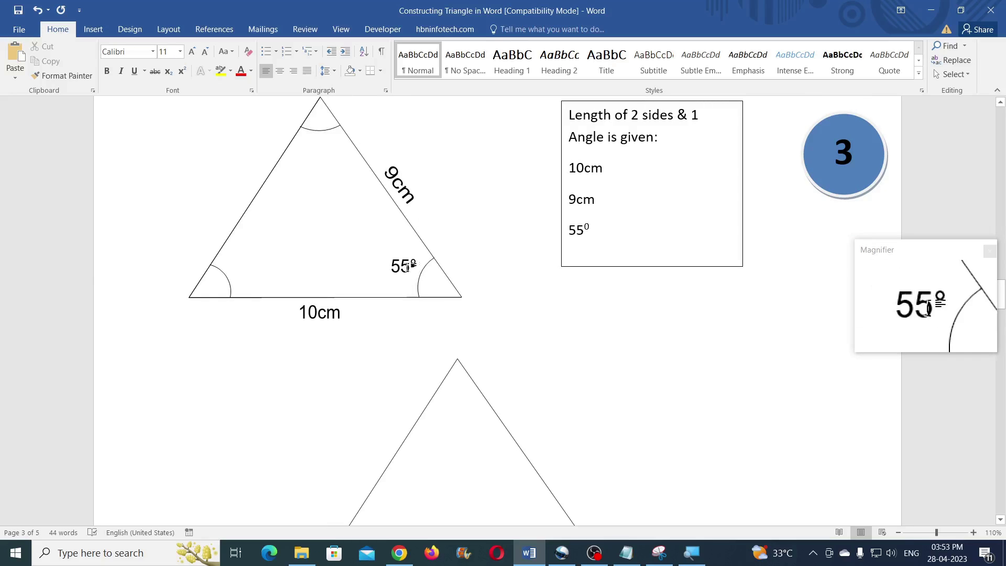
Insert the 180 Degree Protractor PNG picture on the page of triangle 3 and set its text wrapping to In Front of Text
scroll(524, 315, "down", 3)
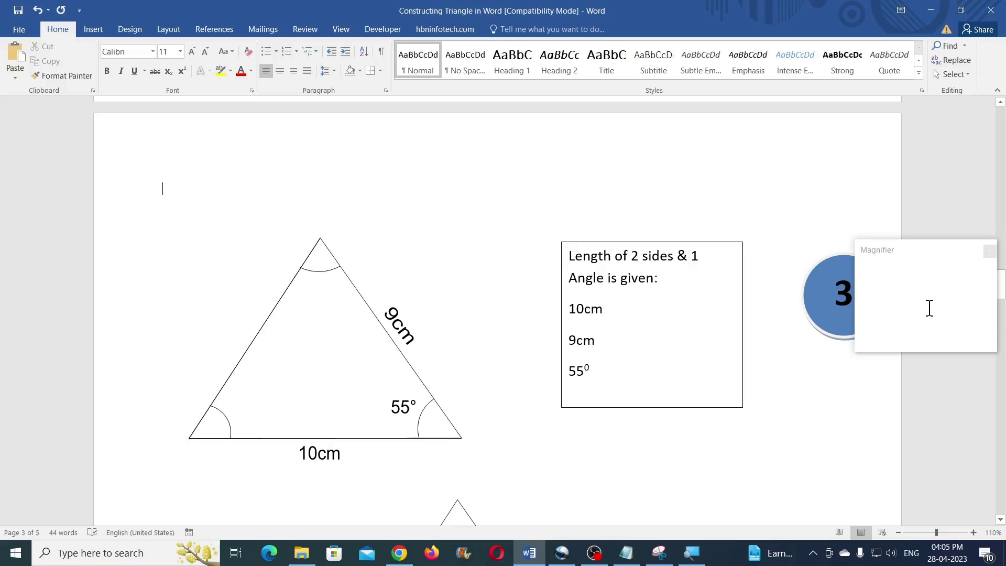
left_click(97, 31)
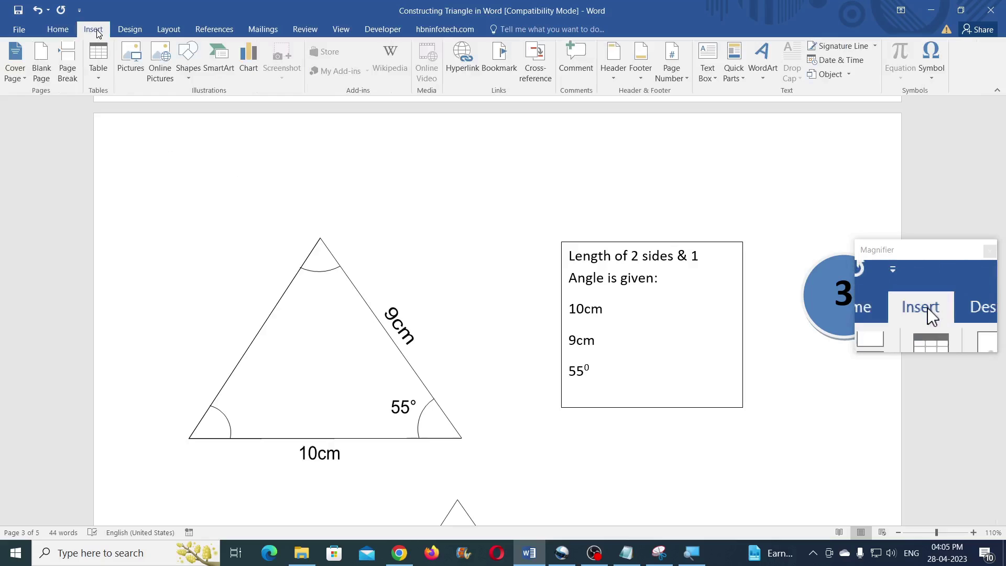
left_click(140, 72)
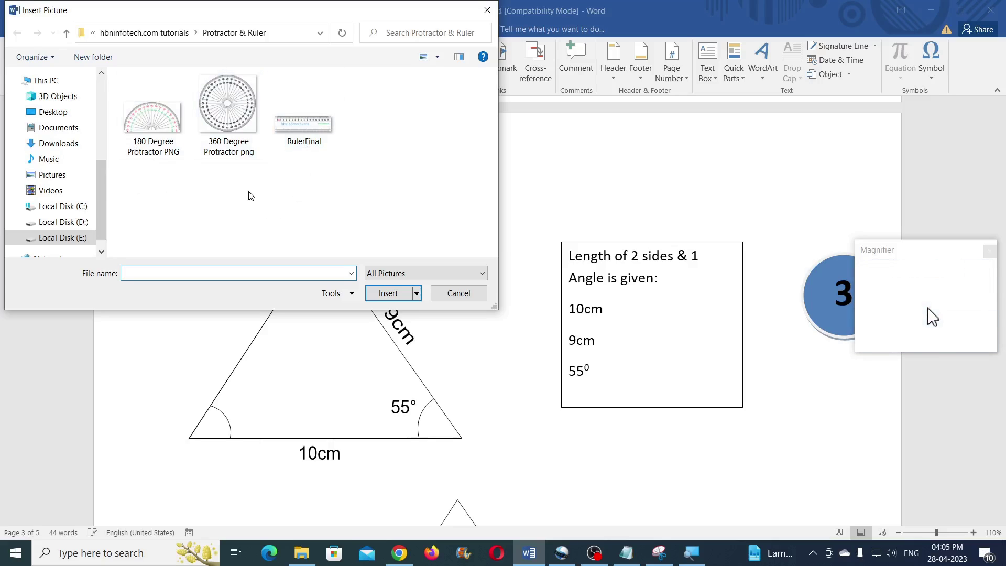
left_click(166, 128)
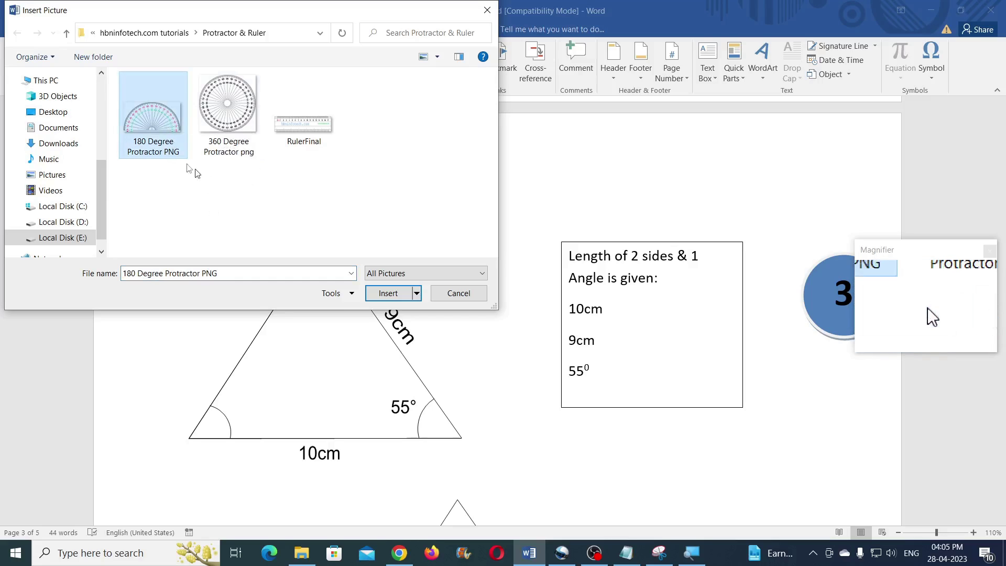
left_click(394, 295)
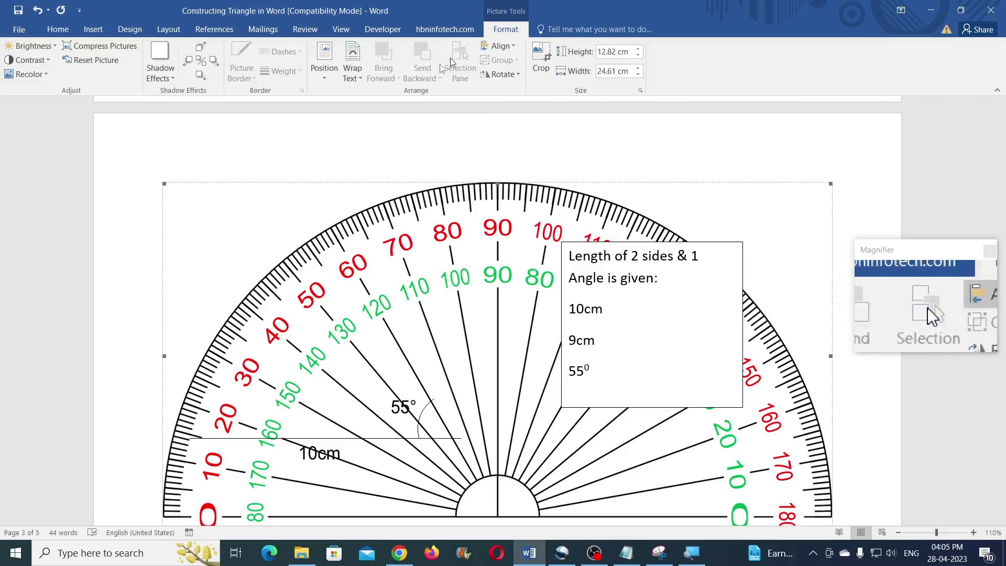
left_click(360, 69)
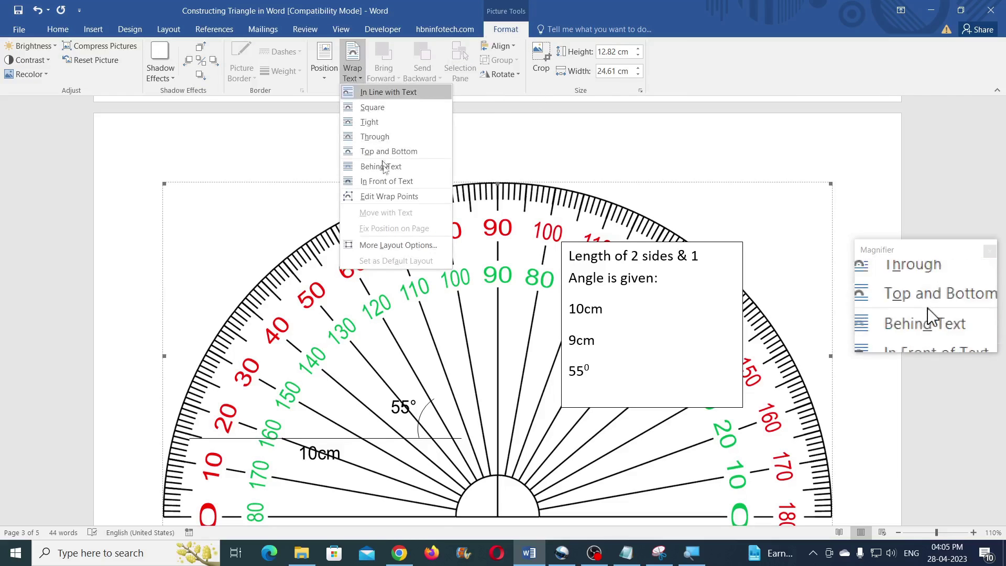
left_click(387, 182)
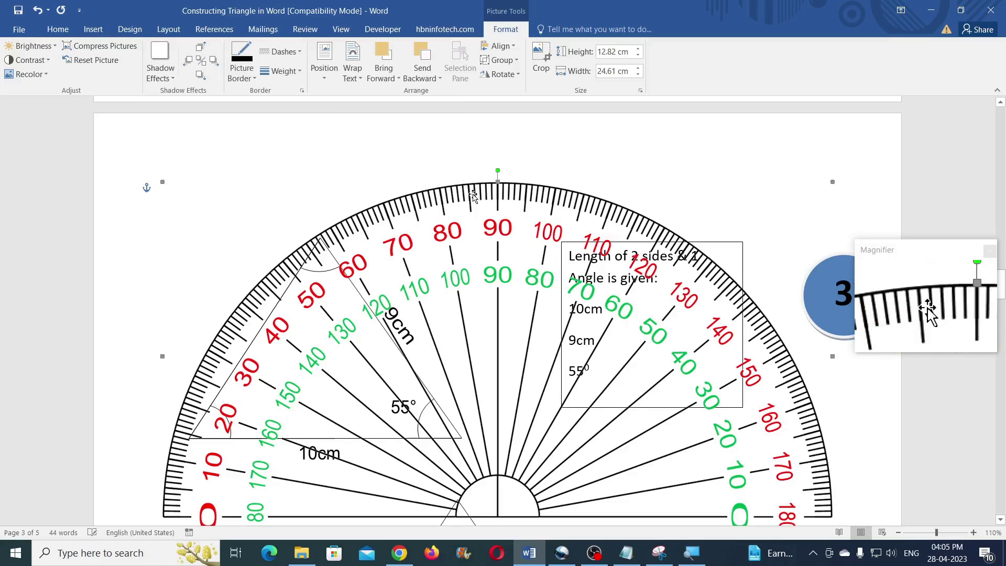
Reposition the 180-degree protractor, shrink it to a smaller size over the sample triangle, and delete it
left_click_drag(473, 196, 561, 177)
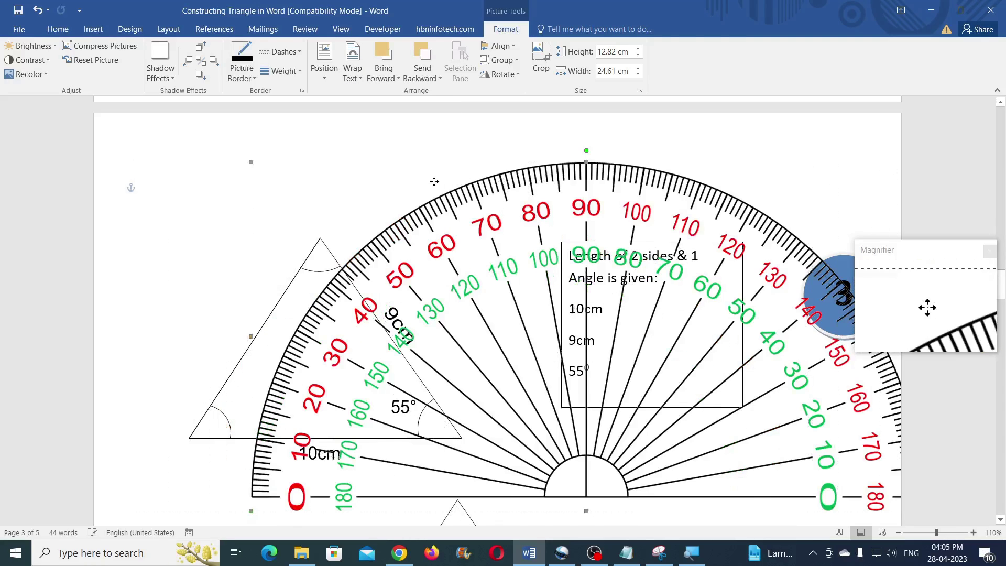
left_click_drag(434, 181, 319, 182)
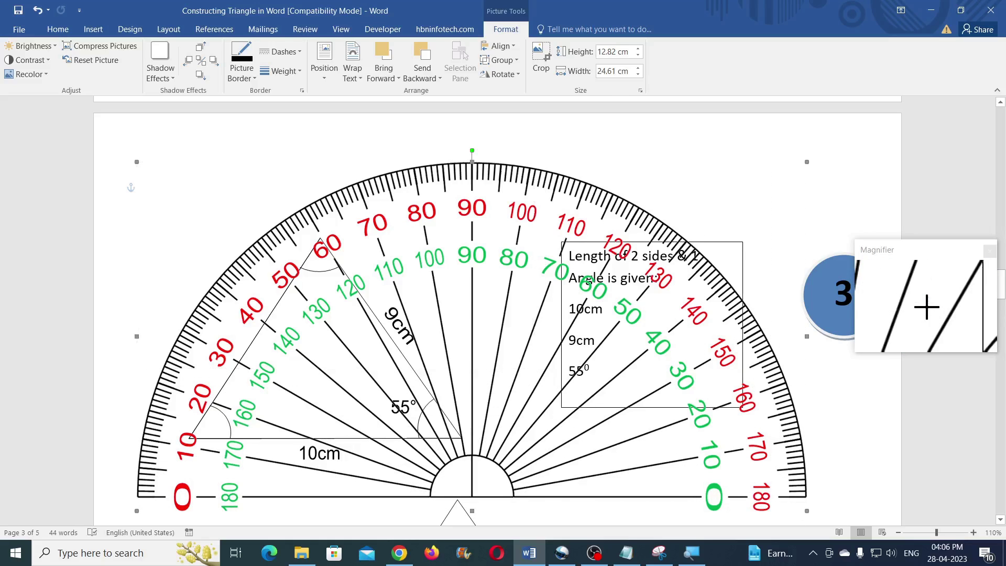
left_click_drag(807, 511, 534, 368)
left_click_drag(366, 200, 425, 195)
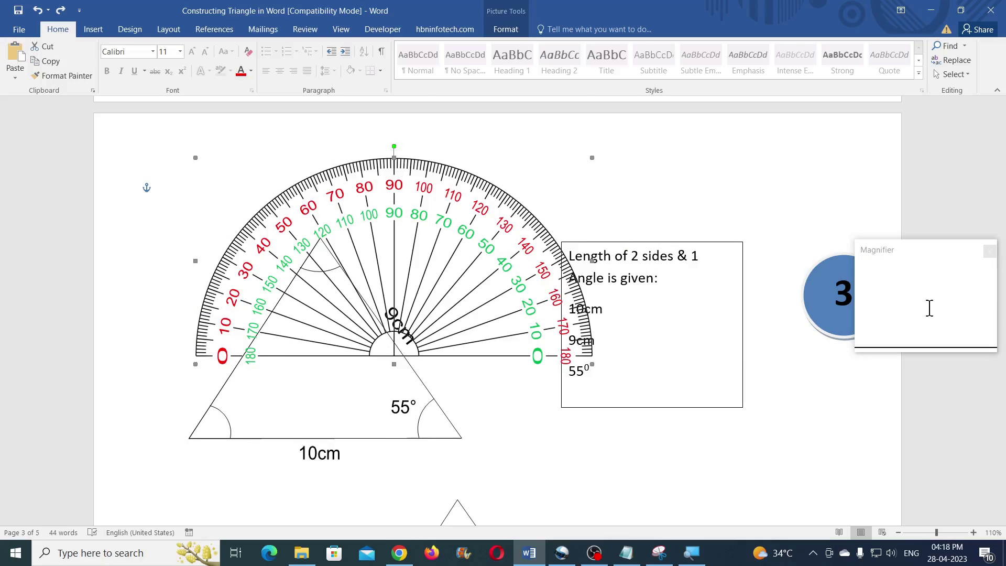
key("Delete")
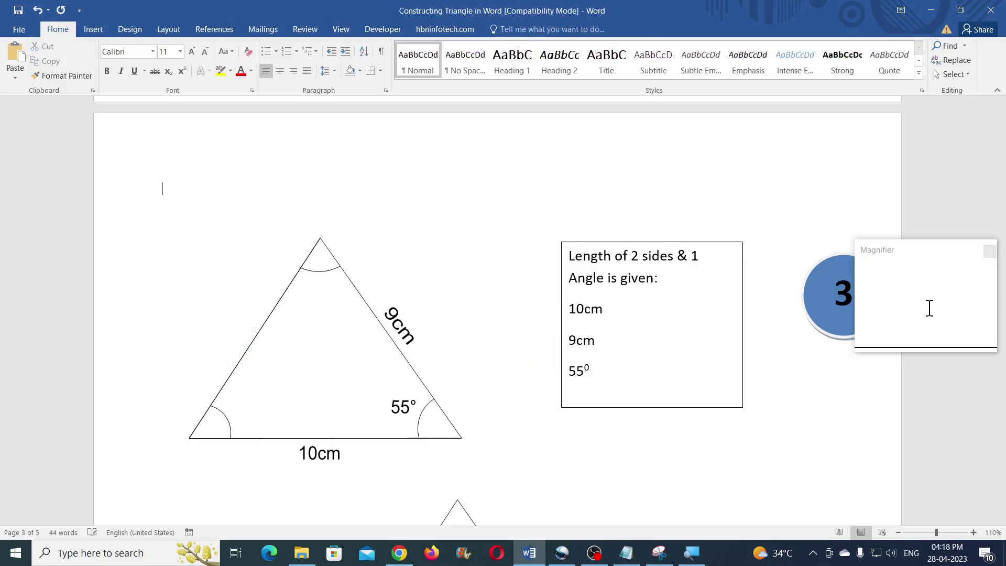
Insert the RulerFinal picture above the sample triangle and set its text wrapping to In Front of Text
left_click(97, 37)
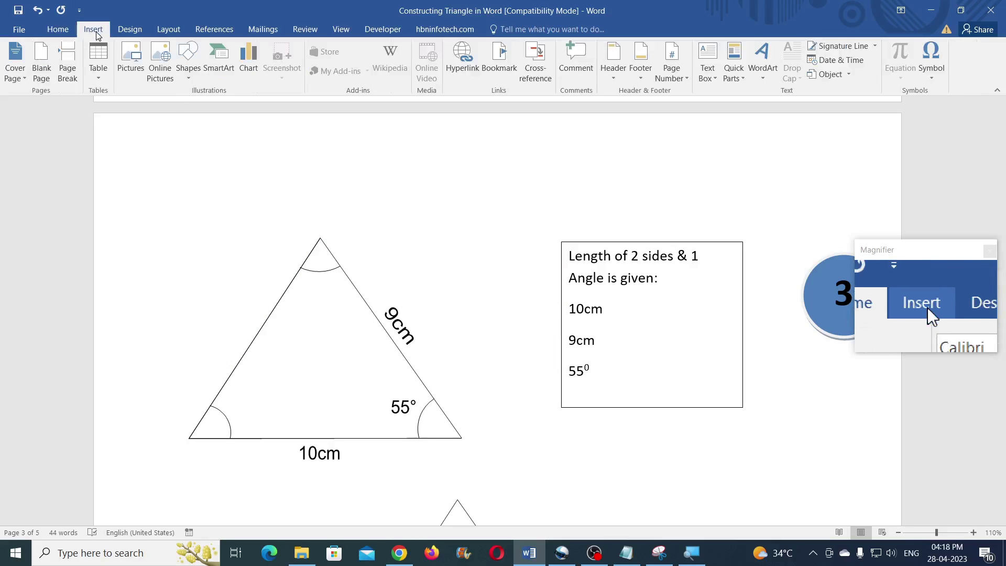
left_click(130, 60)
left_click(304, 123)
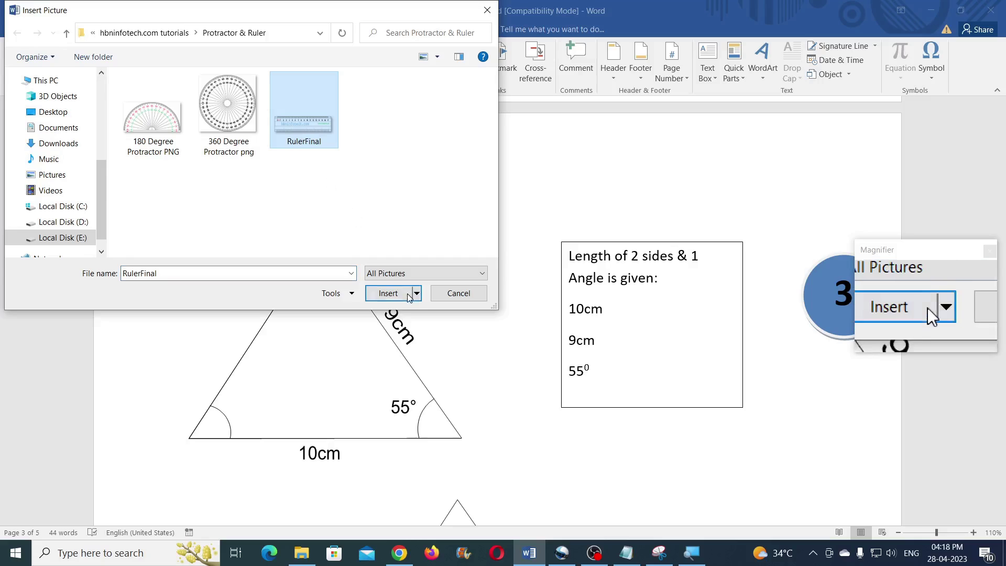
left_click(391, 294)
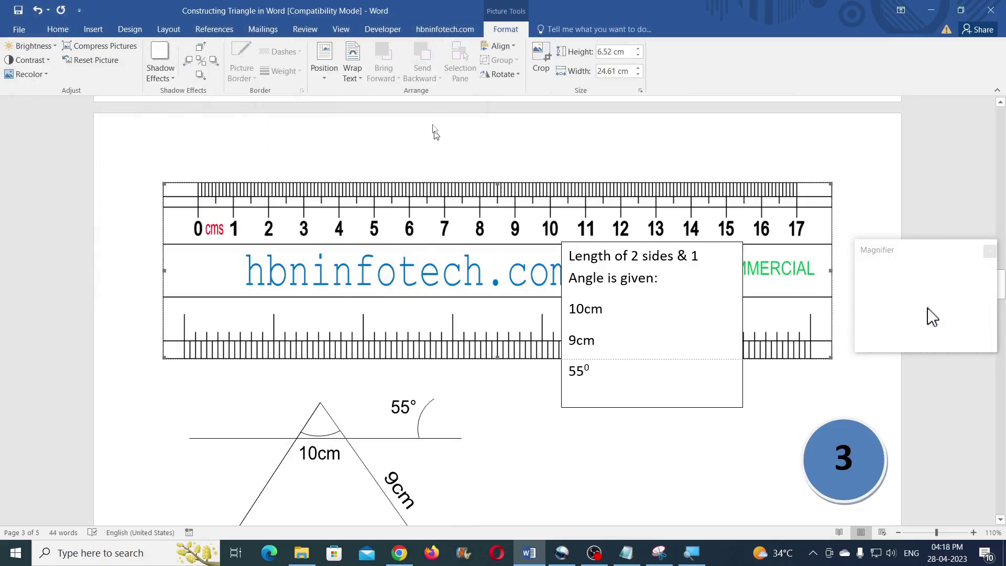
left_click(356, 86)
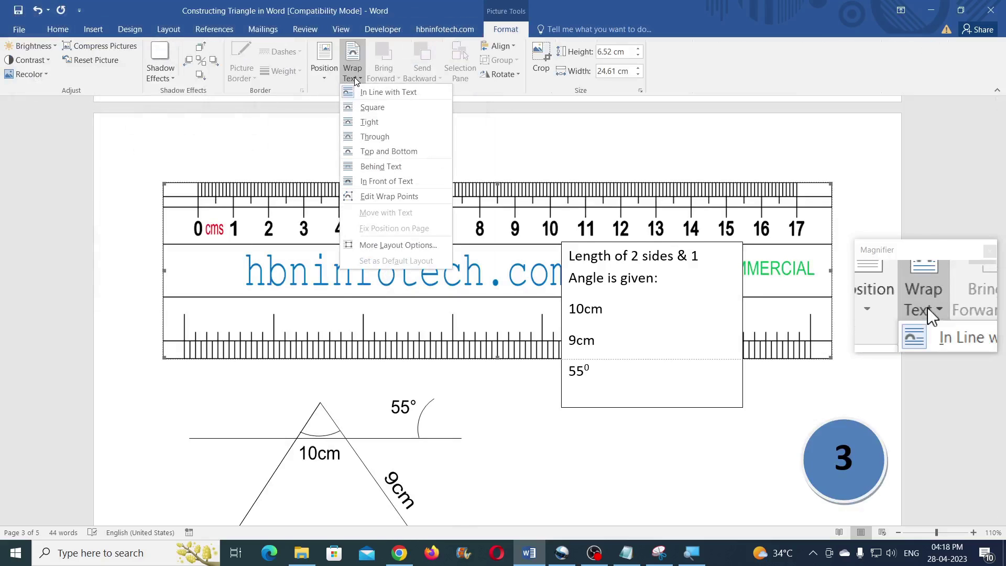
left_click(385, 181)
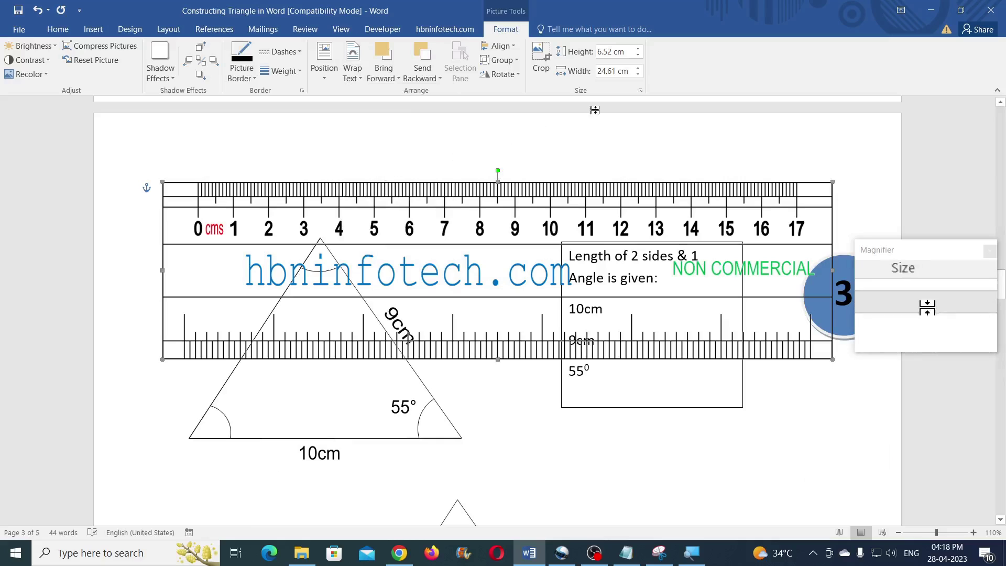
Set the ruler picture's width to 19 cm, shift it slightly over the sample triangle, and delete it
left_click(628, 73)
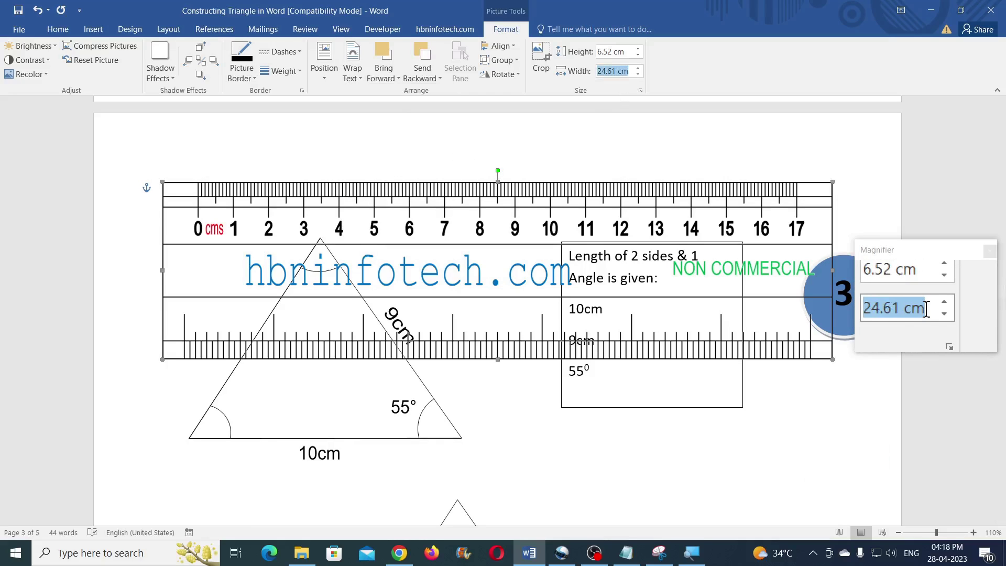
type("19")
key("Return")
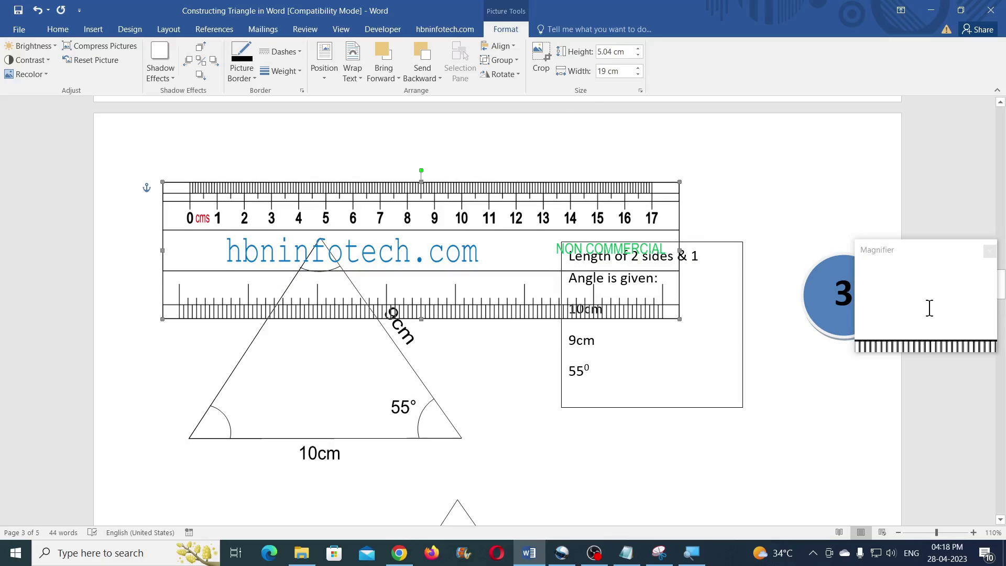
left_click_drag(423, 202, 454, 210)
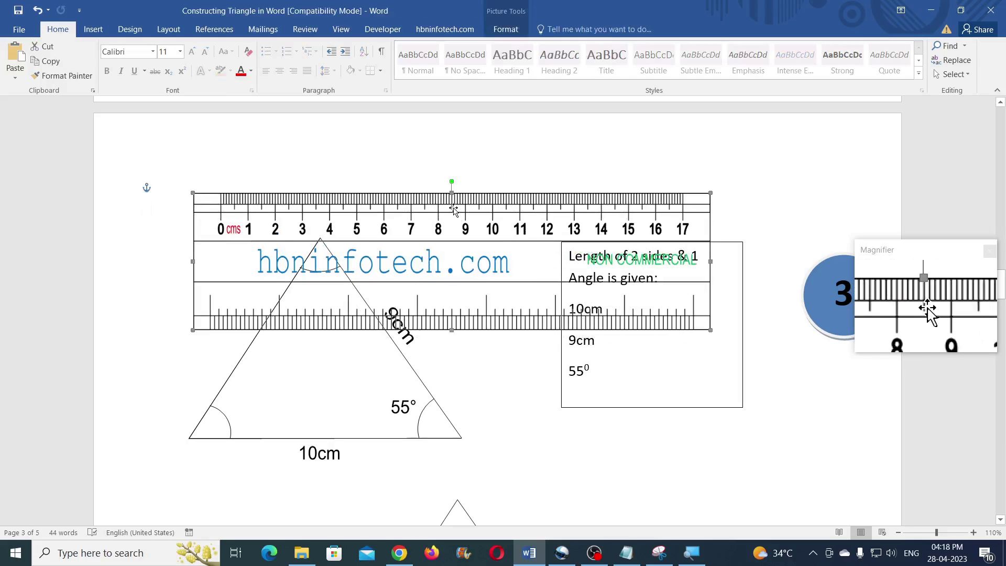
key("Delete")
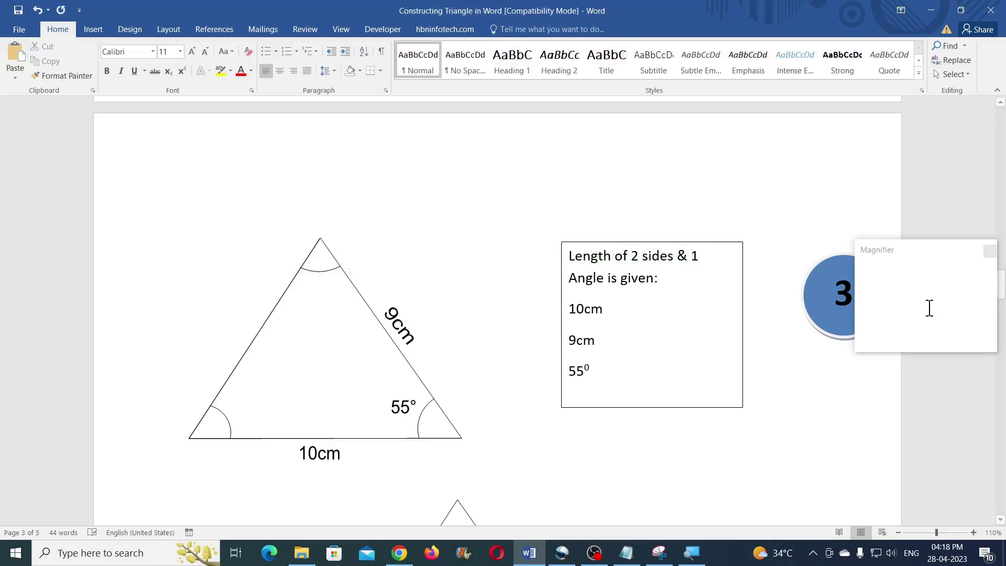
Insert the 360 Degree Protractor png picture on the page and delete it again
left_click(95, 30)
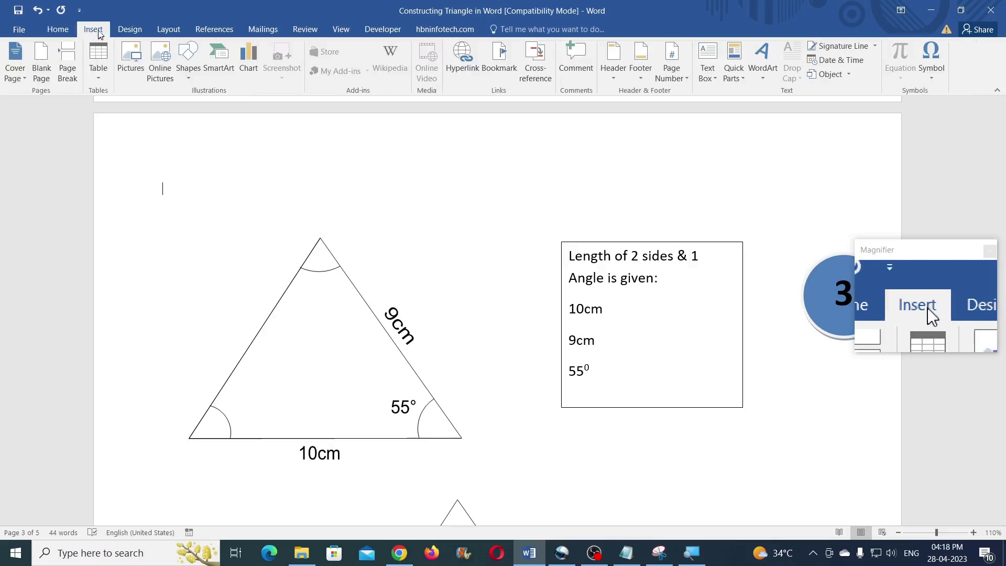
left_click(130, 59)
left_click(227, 105)
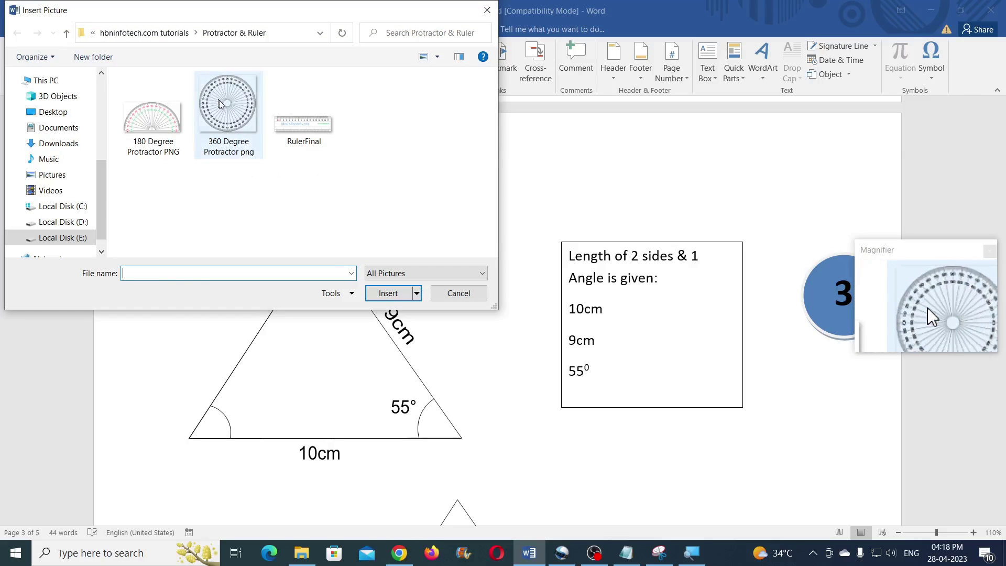
left_click(389, 293)
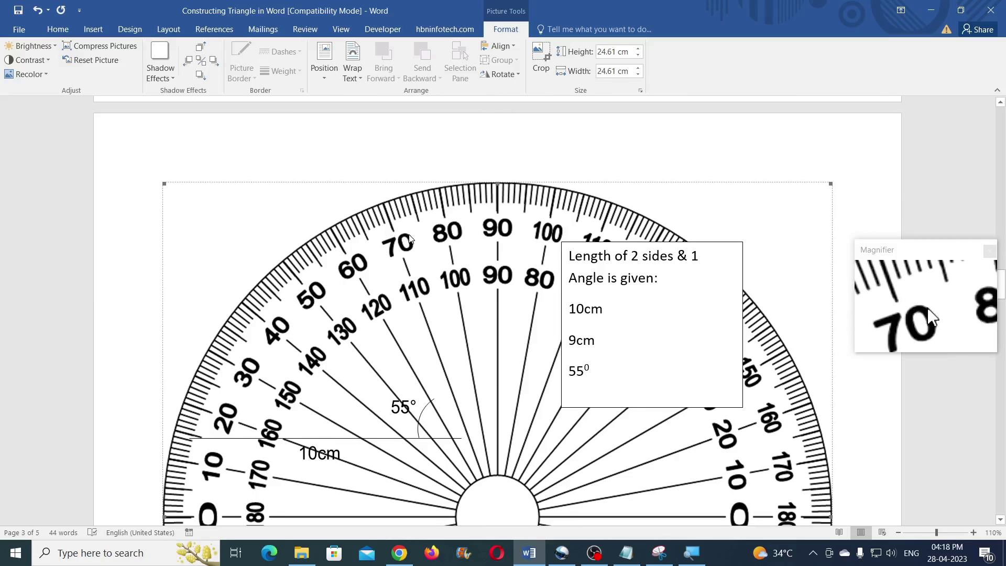
key("Delete")
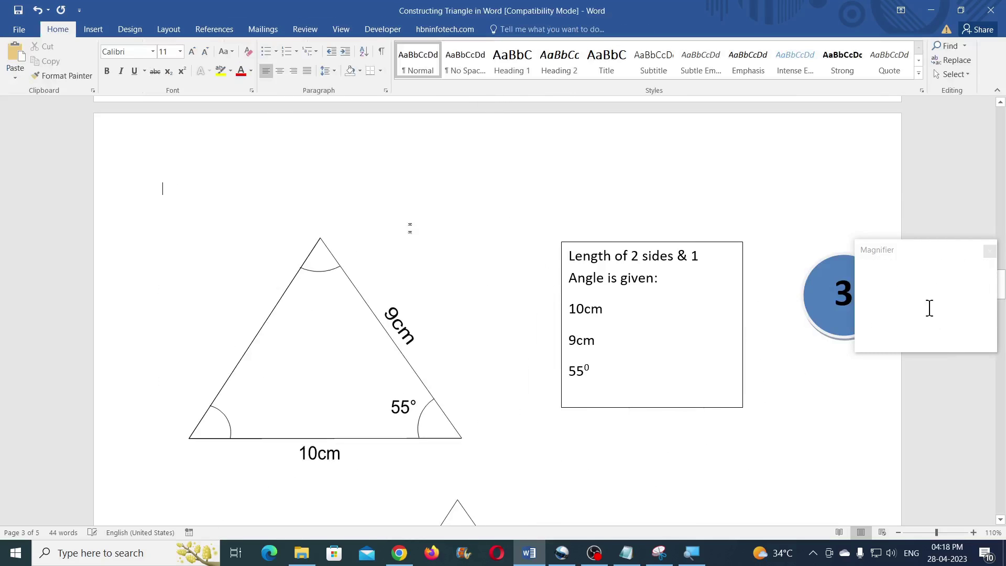